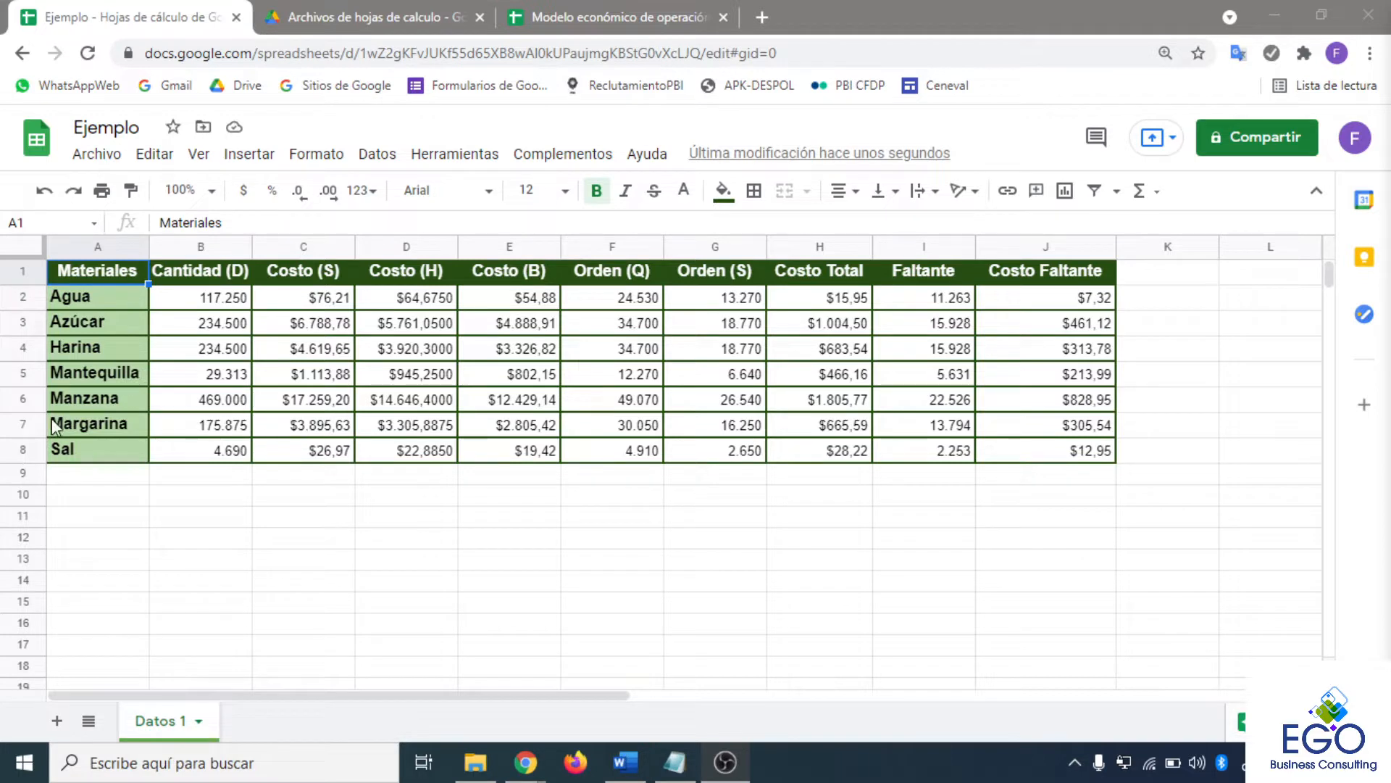
# - Add a SUMA formula over B2:B8 in cell B9, directly below the Cantidad (D) column
pyautogui.click(196, 478)
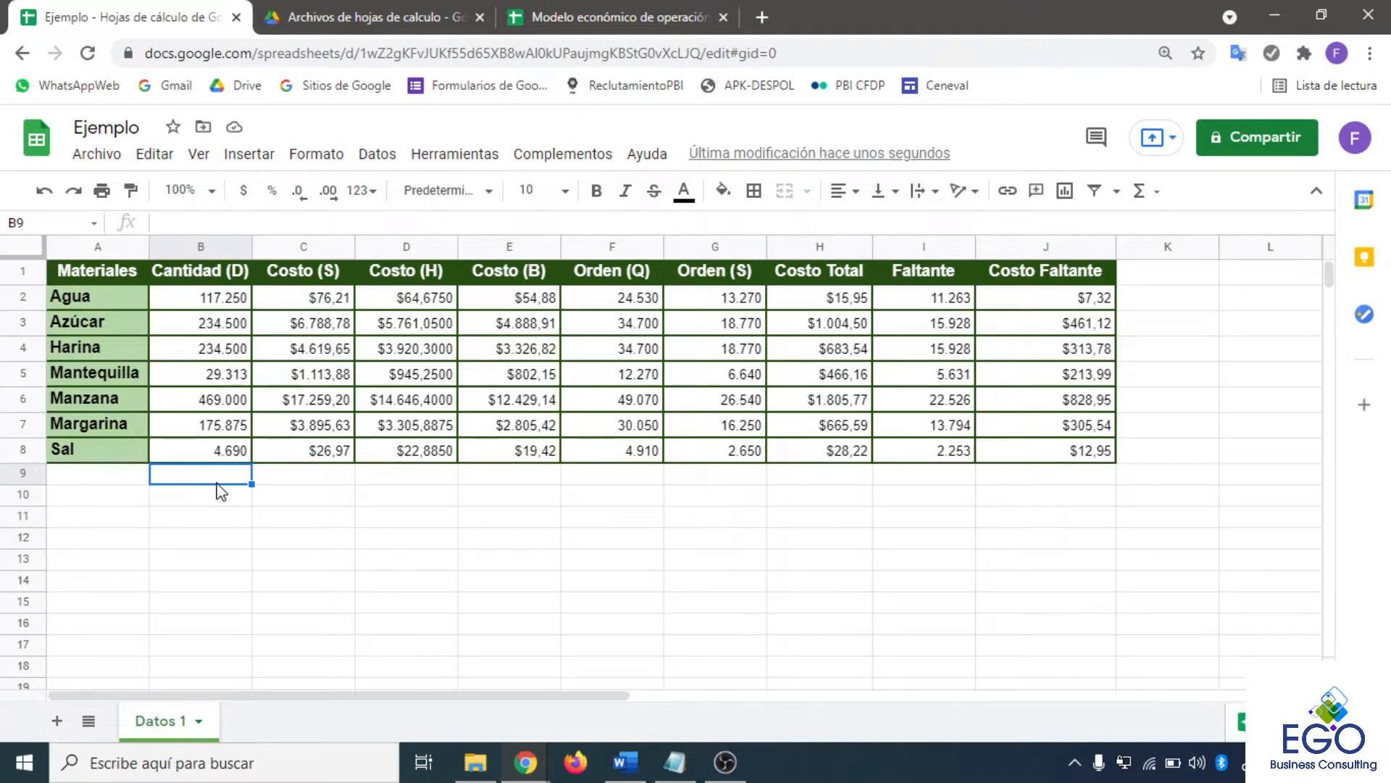
pyautogui.click(1154, 194)
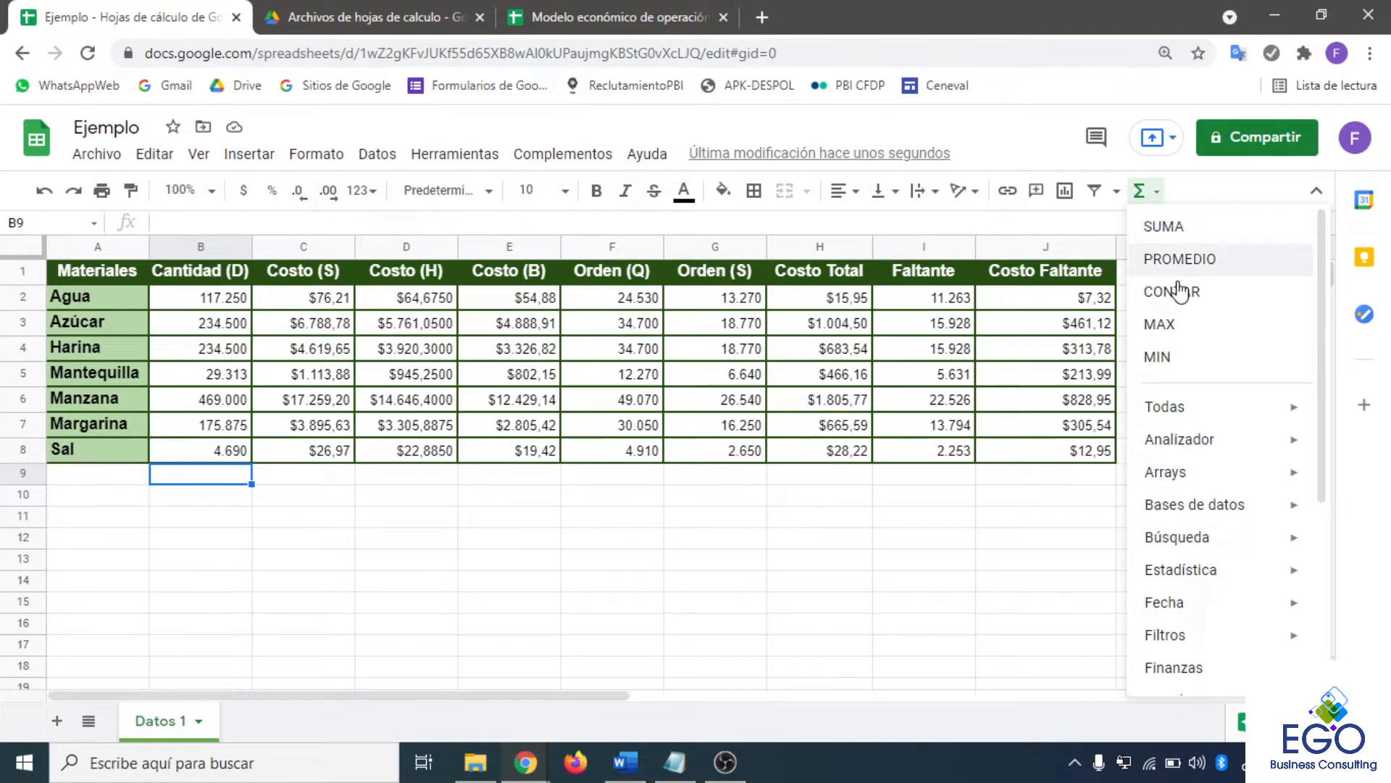
pyautogui.moveTo(1194, 408)
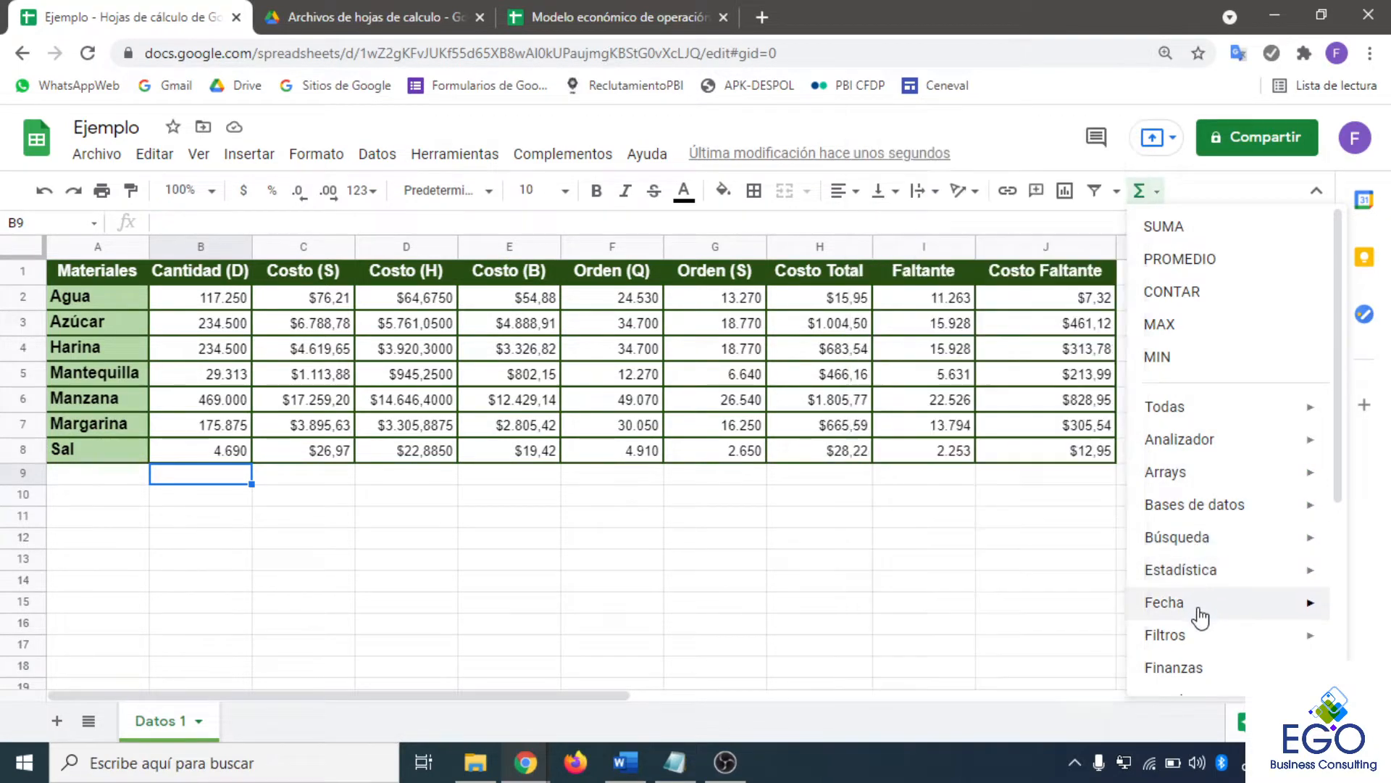
pyautogui.moveTo(1208, 476)
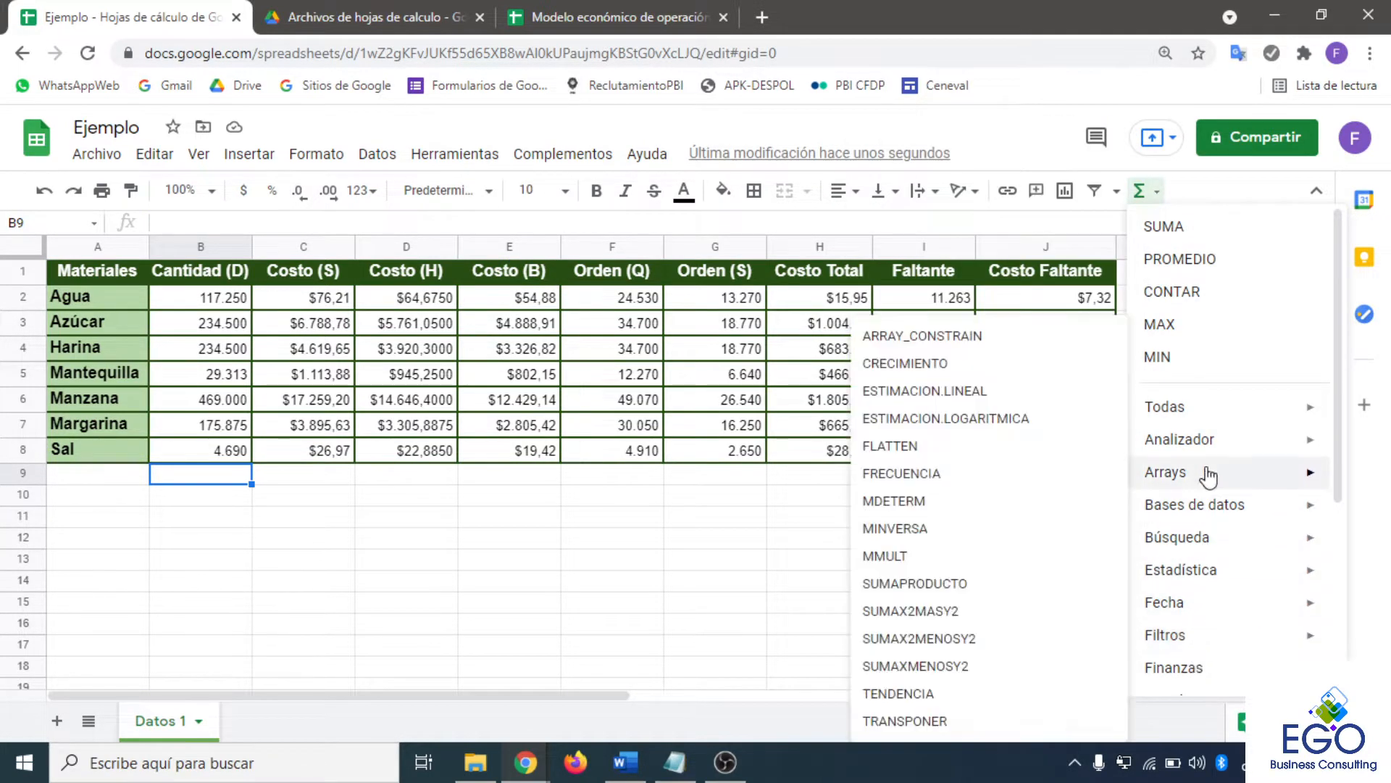
pyautogui.click(1175, 230)
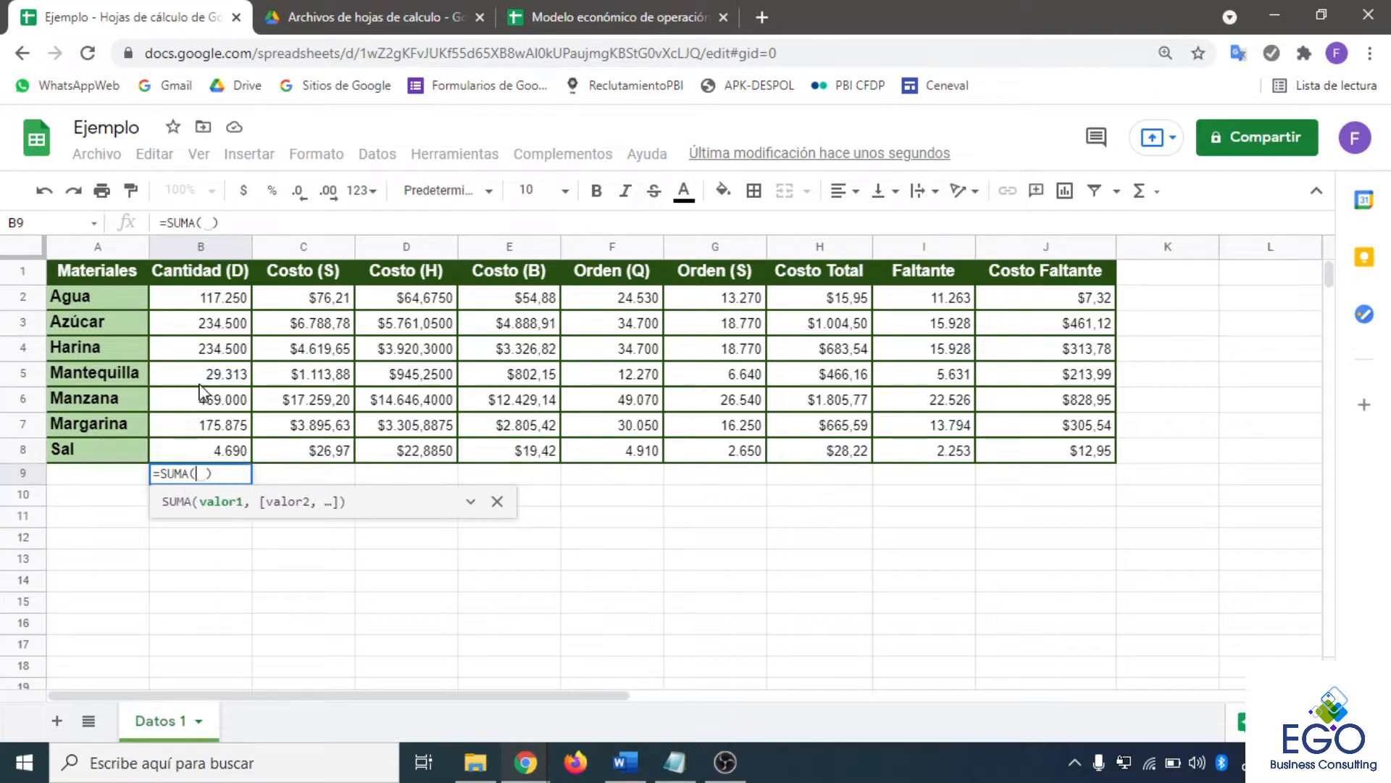
pyautogui.click(206, 307)
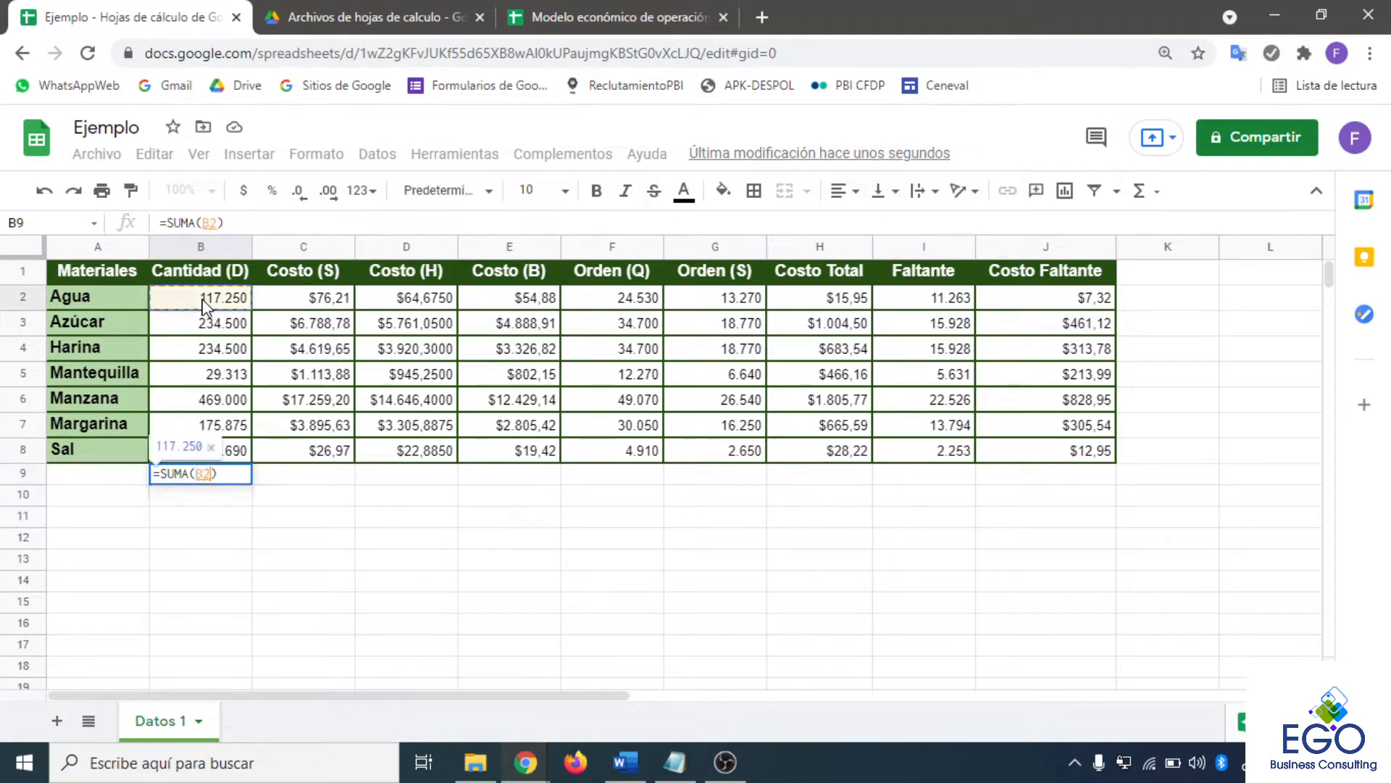
pyautogui.moveTo(205, 307); pyautogui.dragTo(210, 443)
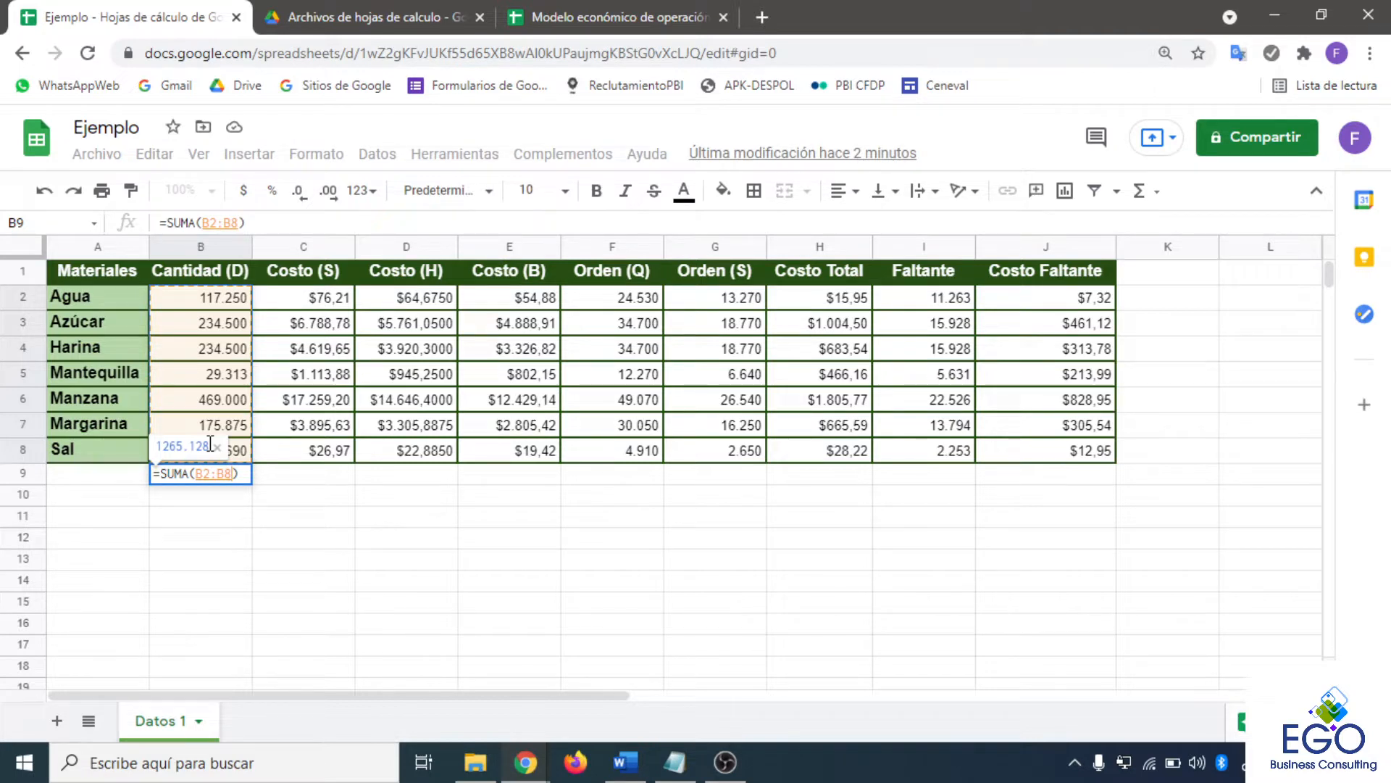
pyautogui.press('Return')
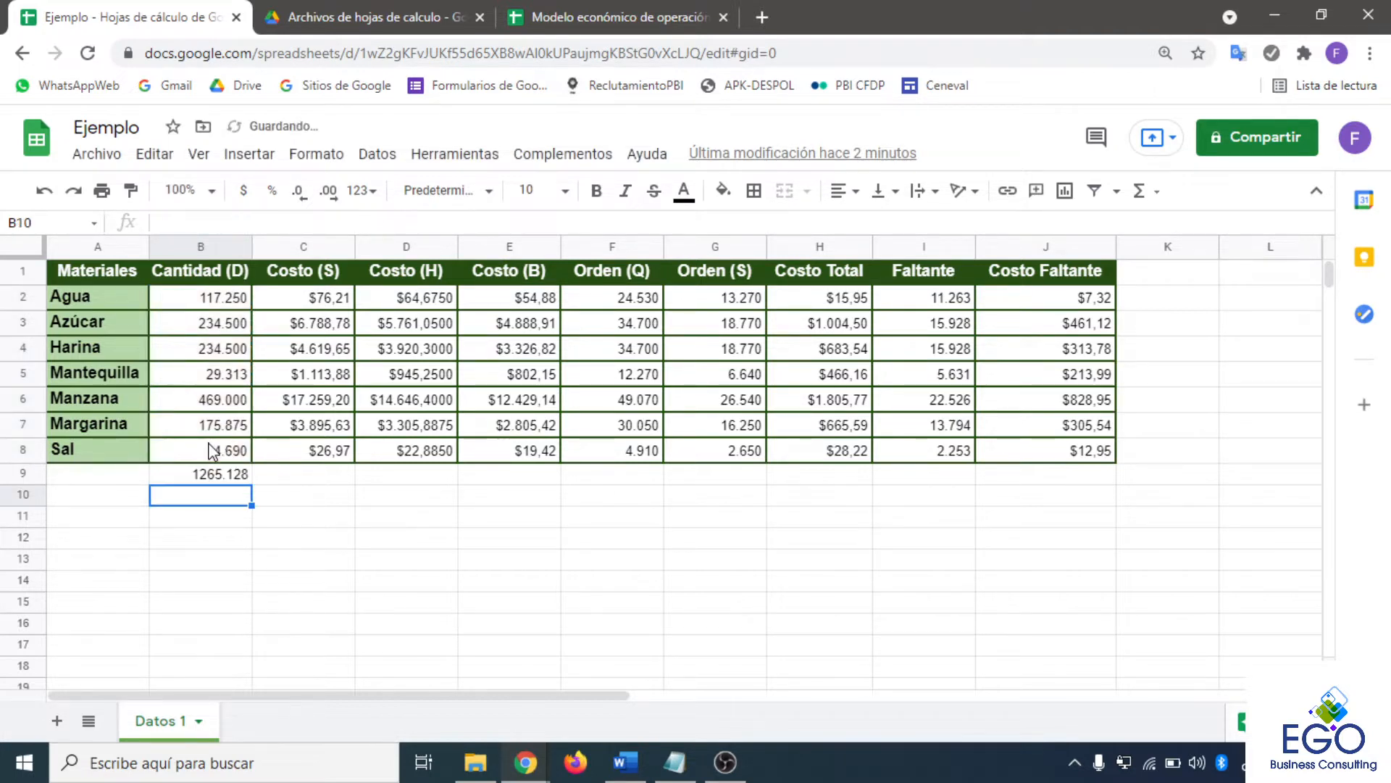
# - Label cell A9 with the text "Suma"
pyautogui.click(127, 468)
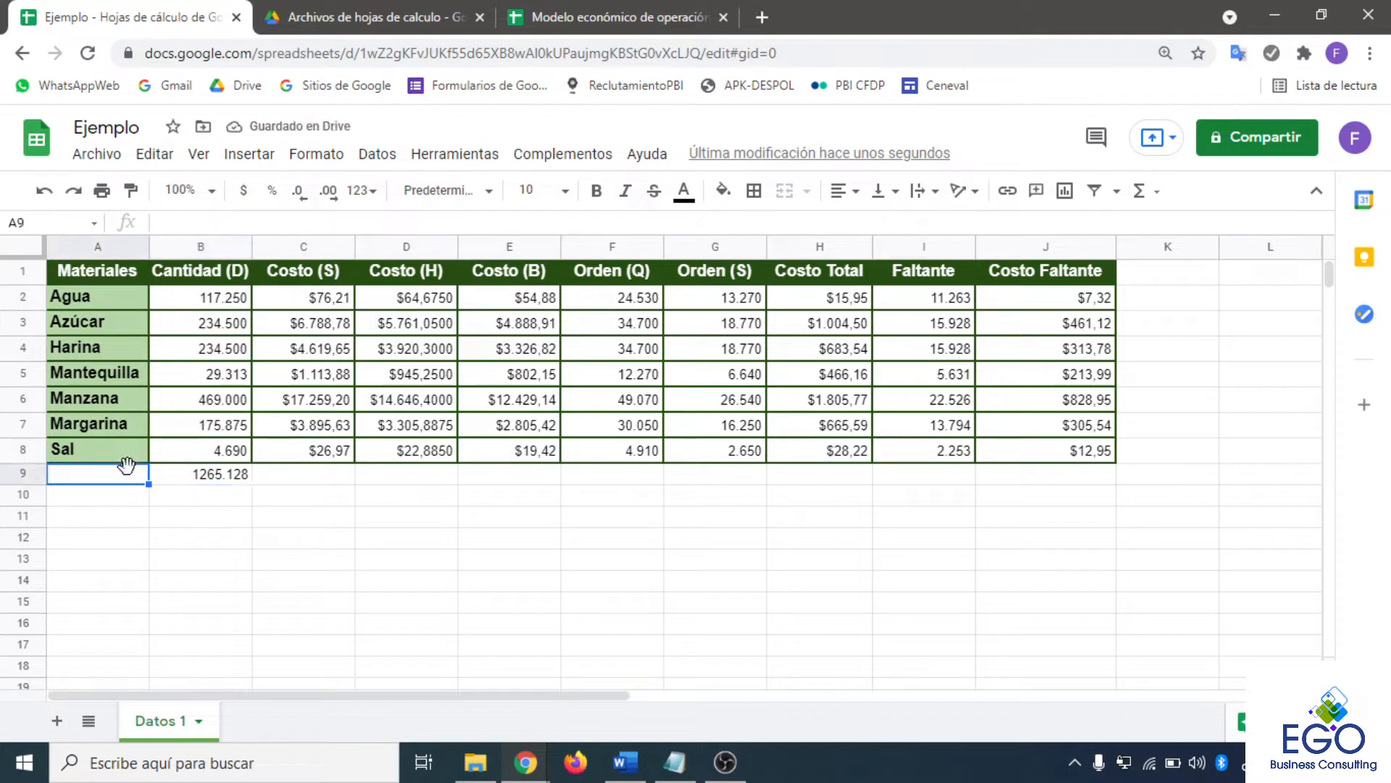
pyautogui.write('Suma')
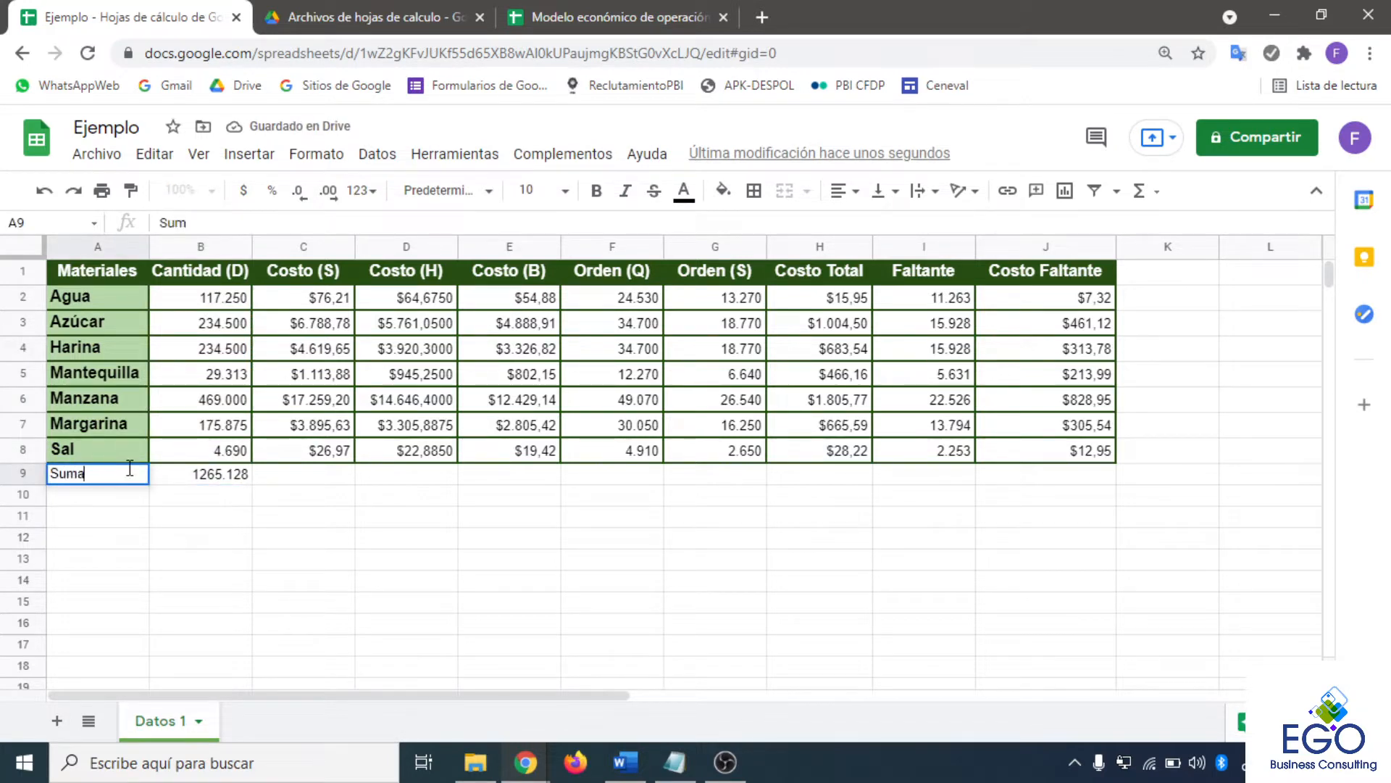
pyautogui.press('Return')
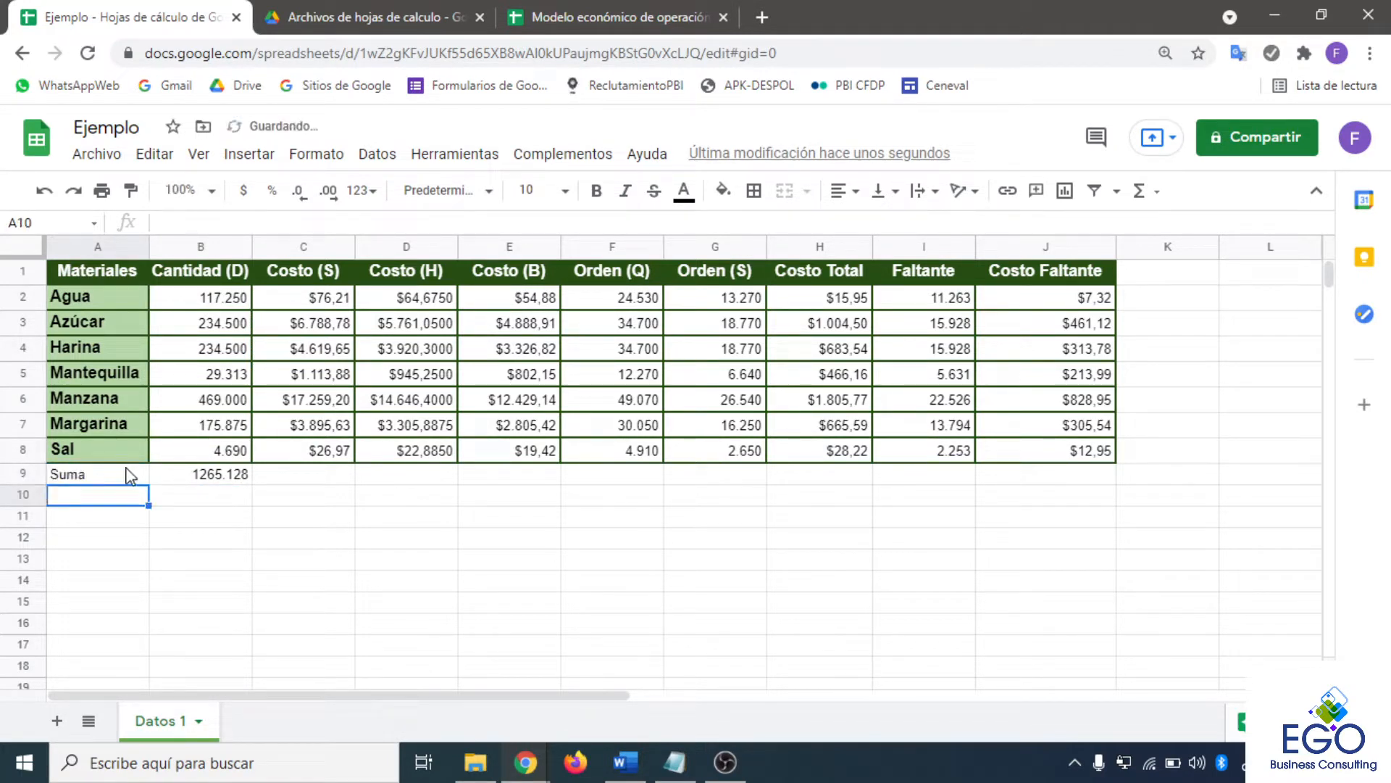
# - Format the Suma label in A9 as right-aligned, bold text at size 12
pyautogui.click(126, 473)
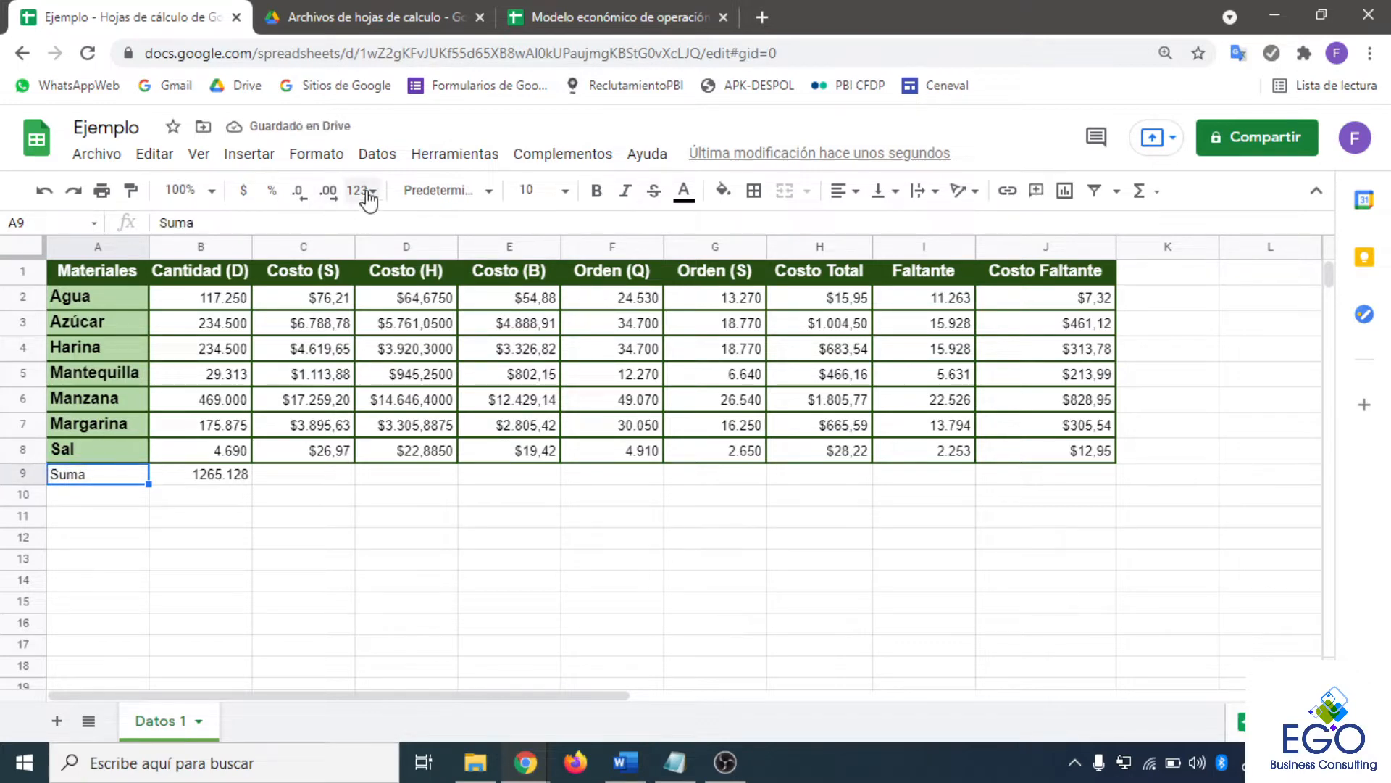
pyautogui.click(858, 192)
pyautogui.click(890, 226)
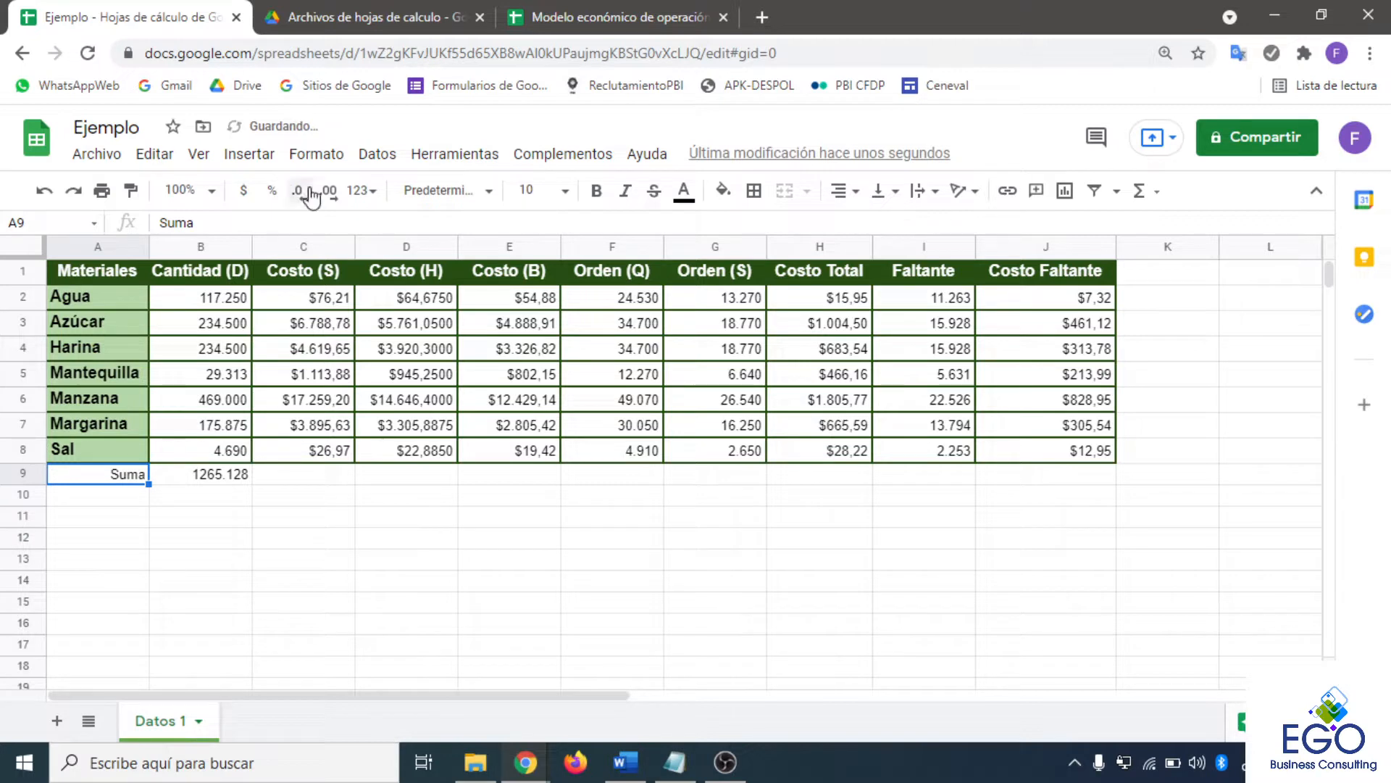
pyautogui.click(594, 193)
pyautogui.click(566, 192)
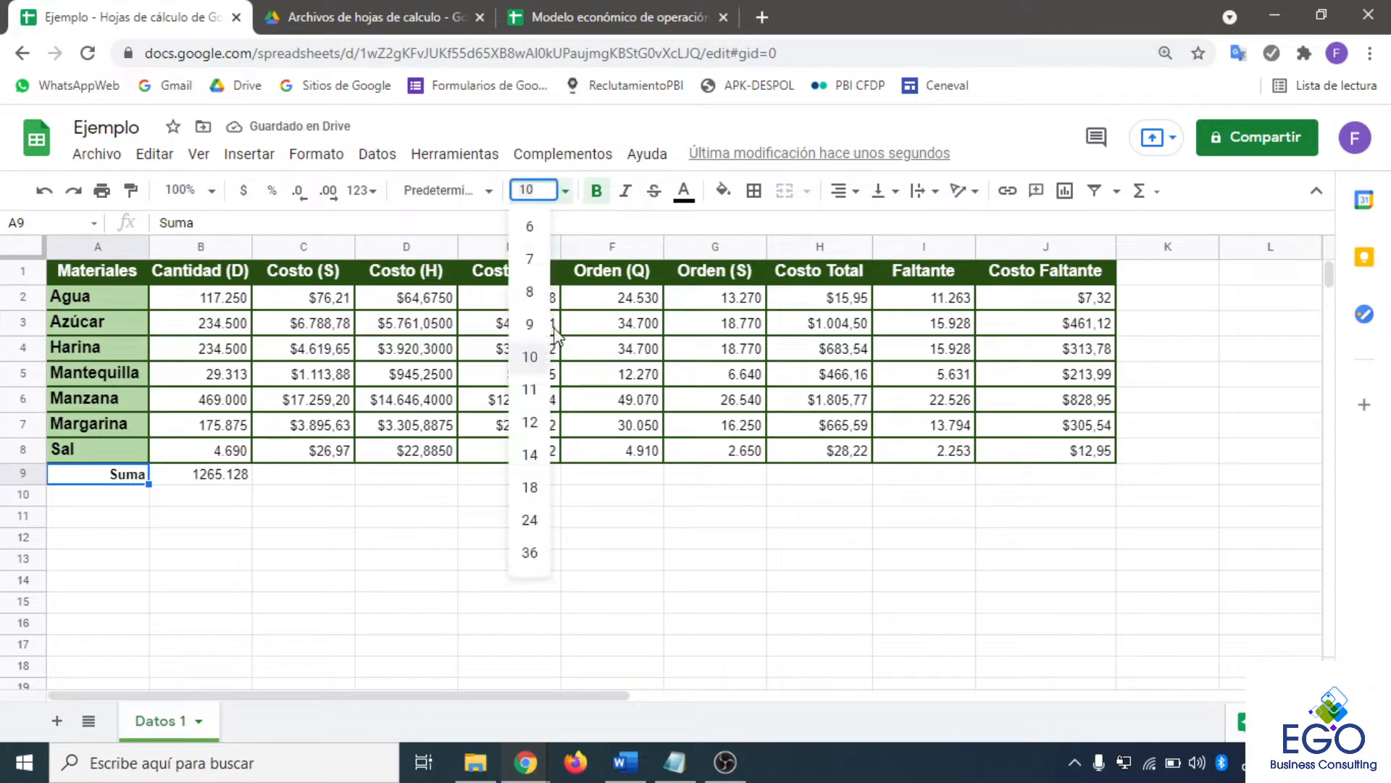
pyautogui.click(533, 449)
pyautogui.click(237, 562)
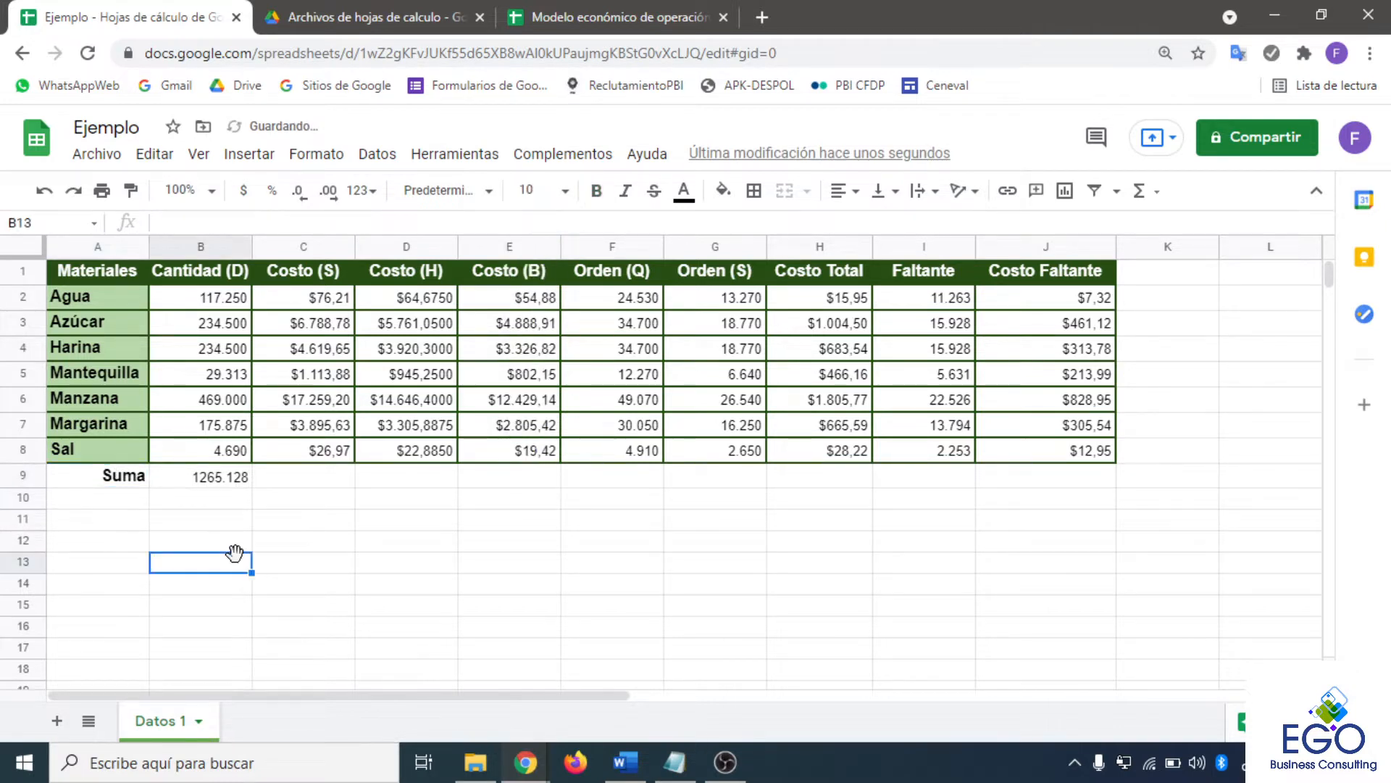
# - Enter the label "Promedio" in cell A10, below the Suma label
pyautogui.click(138, 508)
pyautogui.click(144, 482)
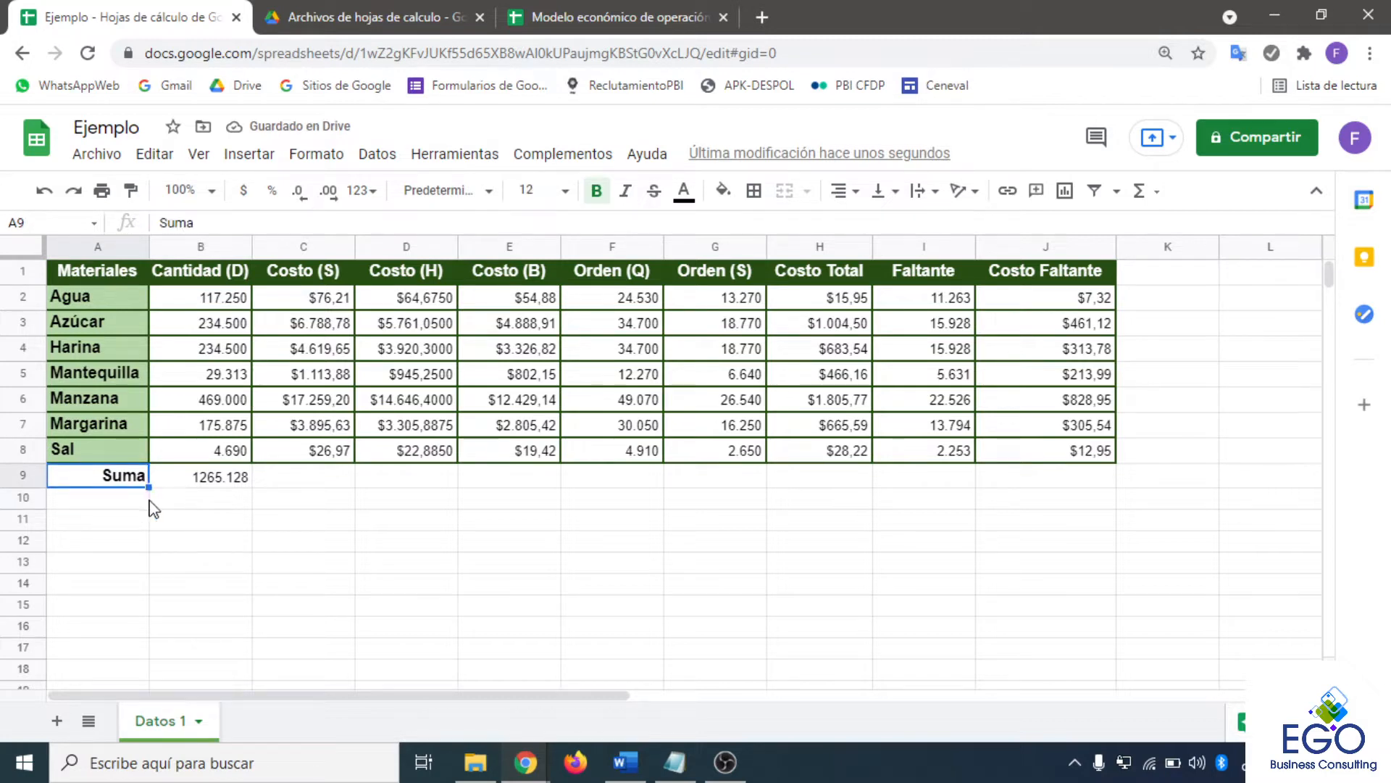
pyautogui.click(144, 504)
pyautogui.write('Promedio')
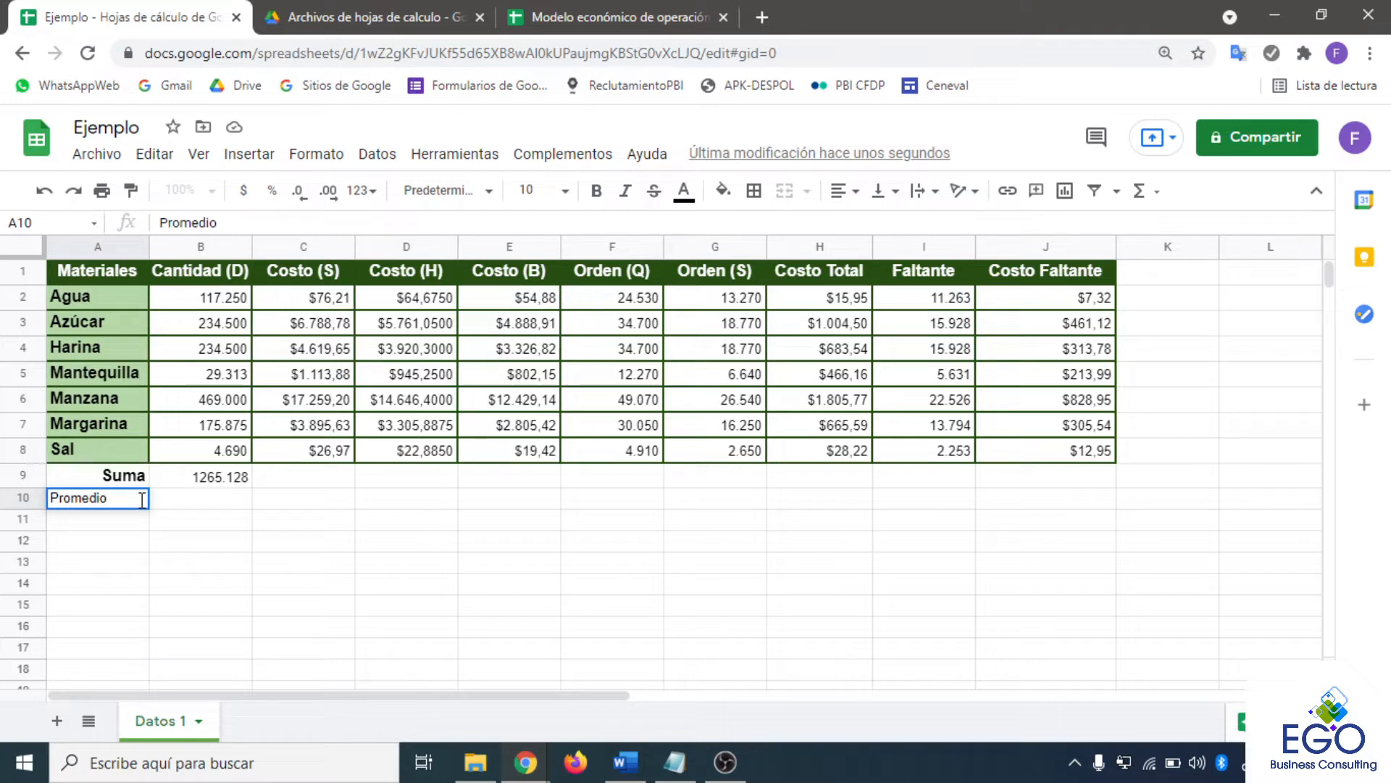
pyautogui.press('Return')
# - Copy the formatting of the Suma label in A9 onto the Promedio label in A10
pyautogui.click(141, 500)
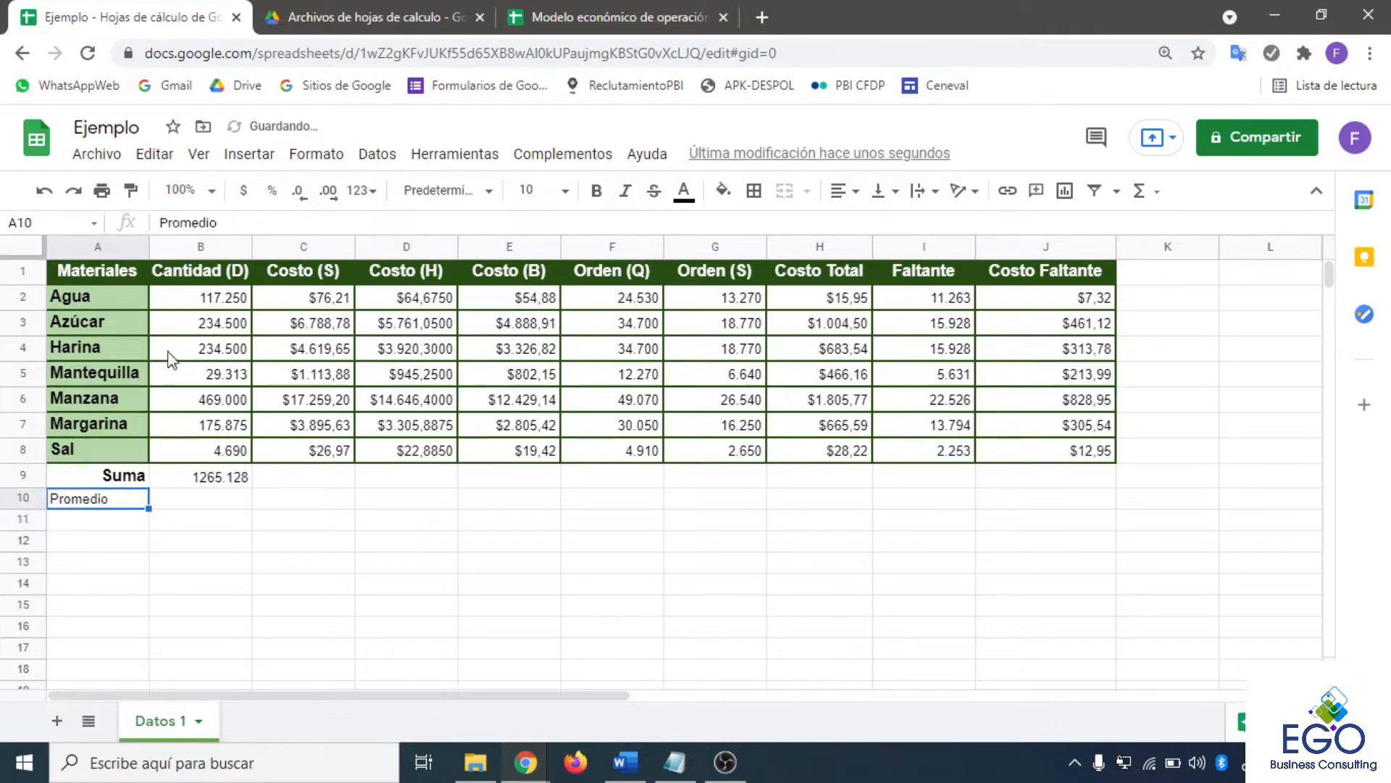
pyautogui.click(140, 487)
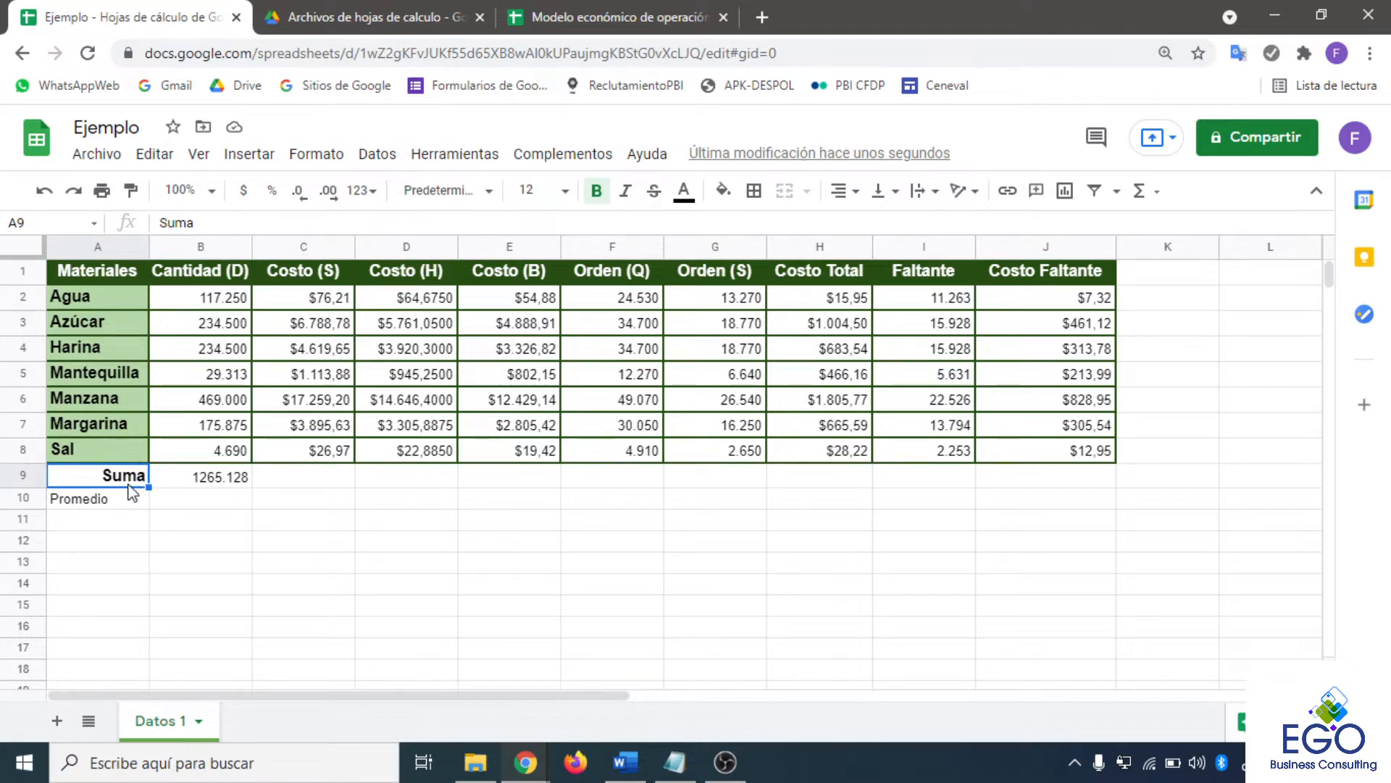
pyautogui.click(131, 194)
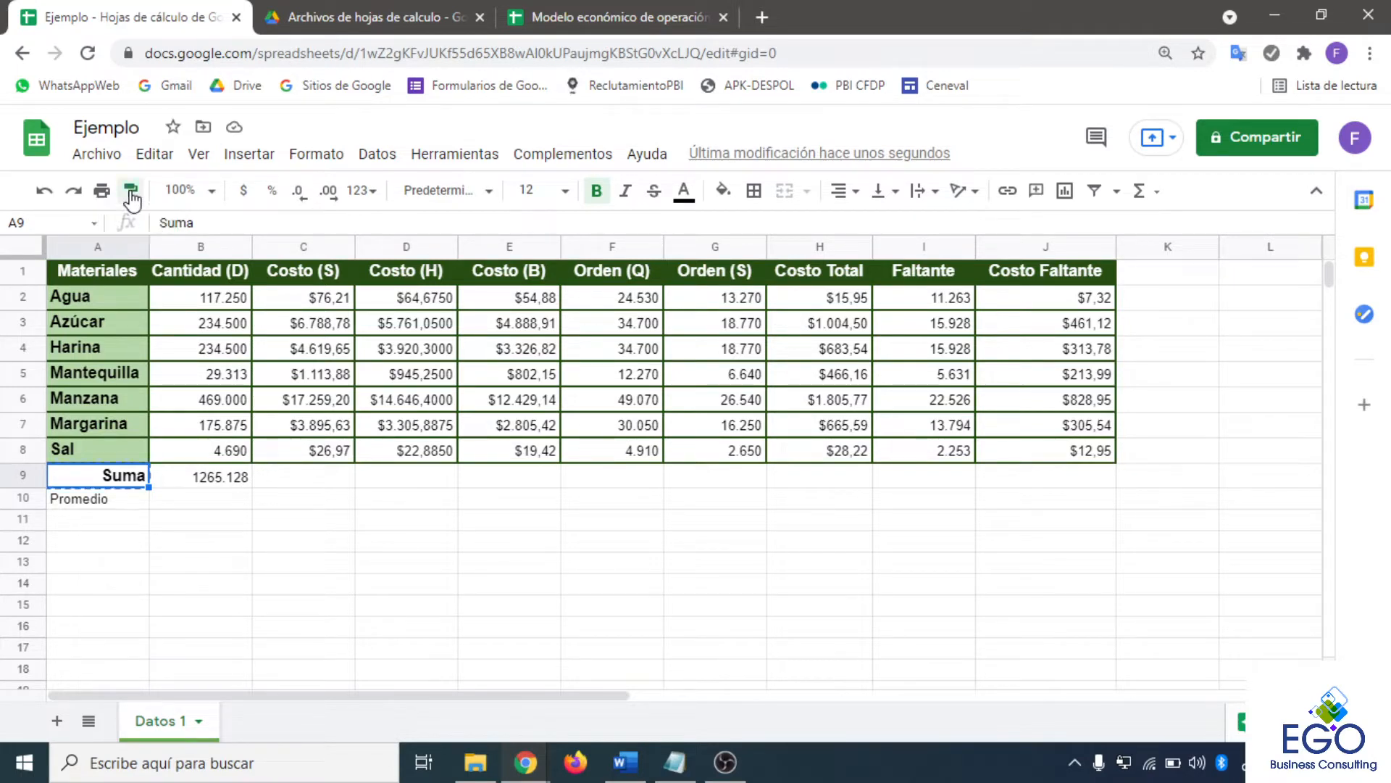
pyautogui.click(108, 501)
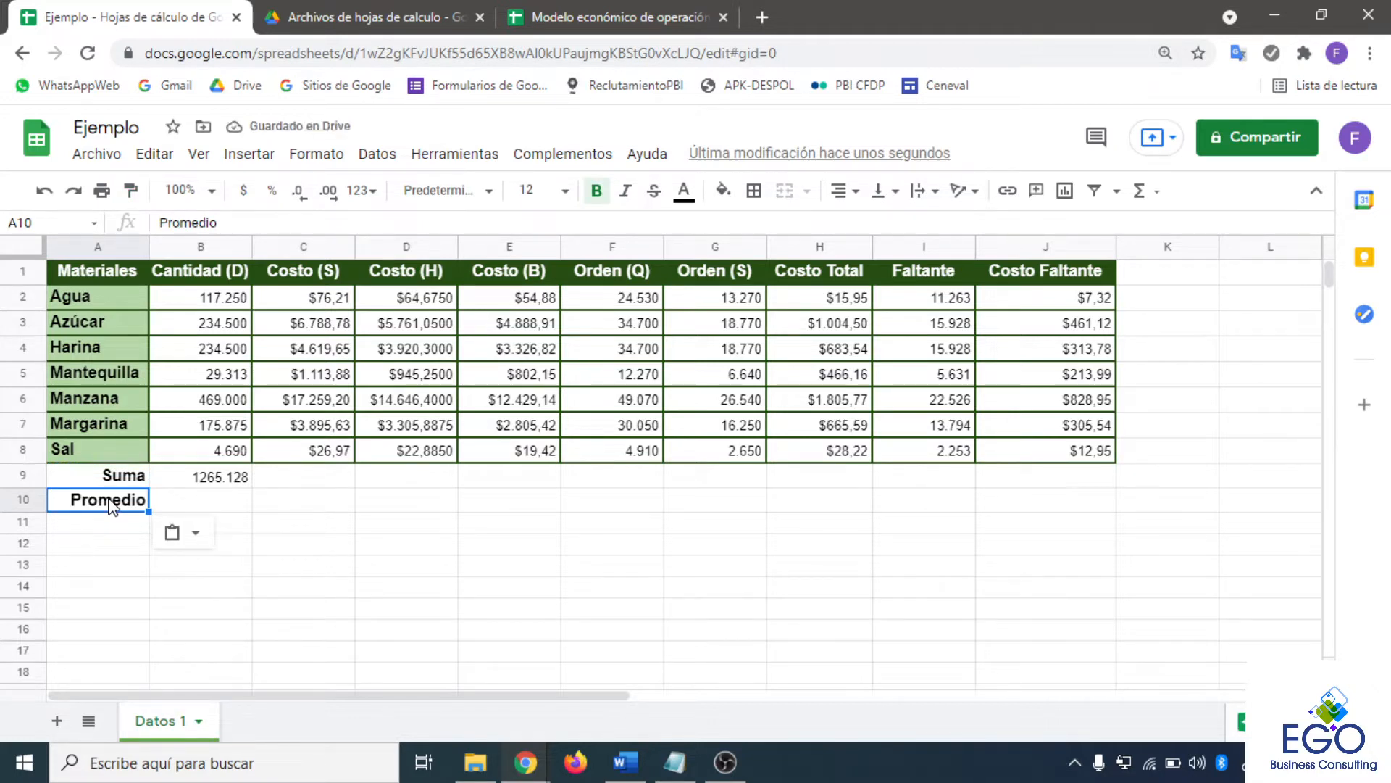
pyautogui.click(195, 535)
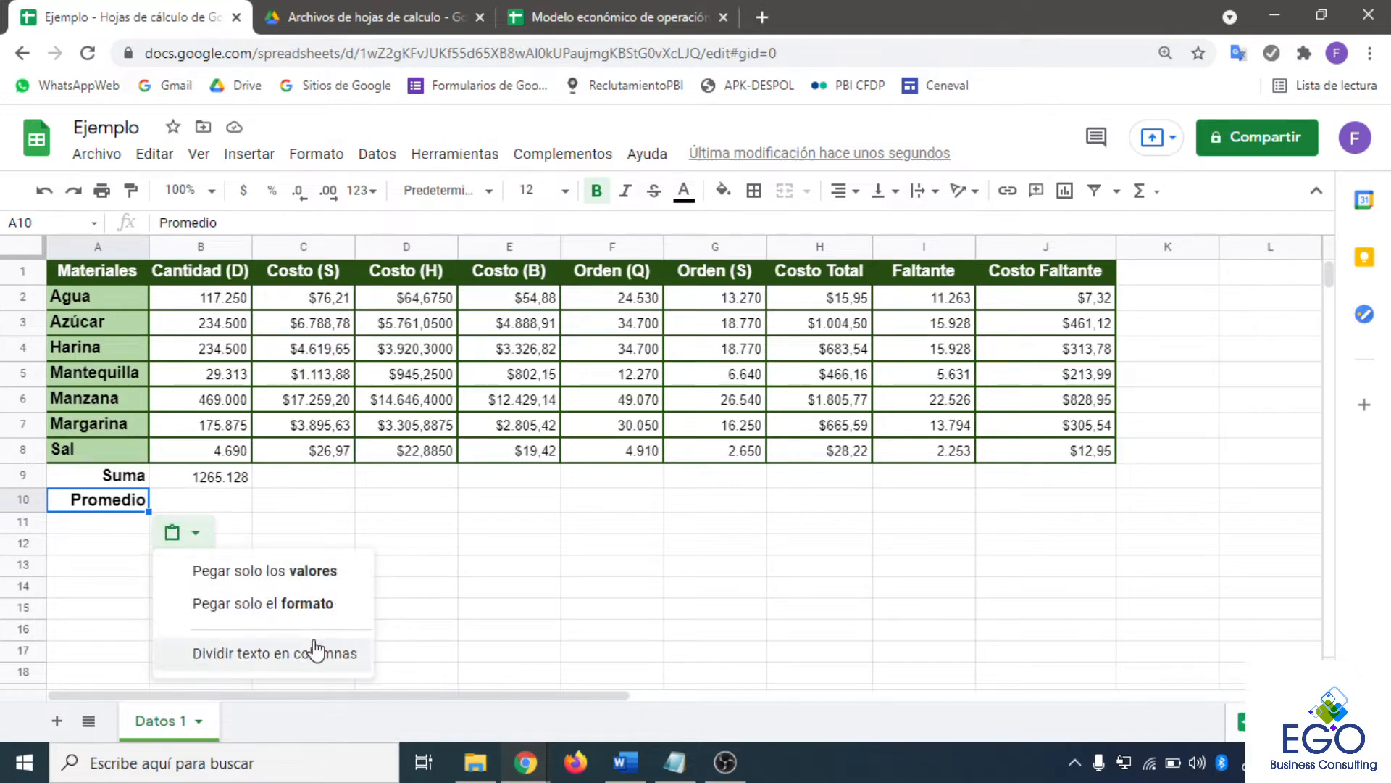
pyautogui.click(357, 518)
pyautogui.click(356, 523)
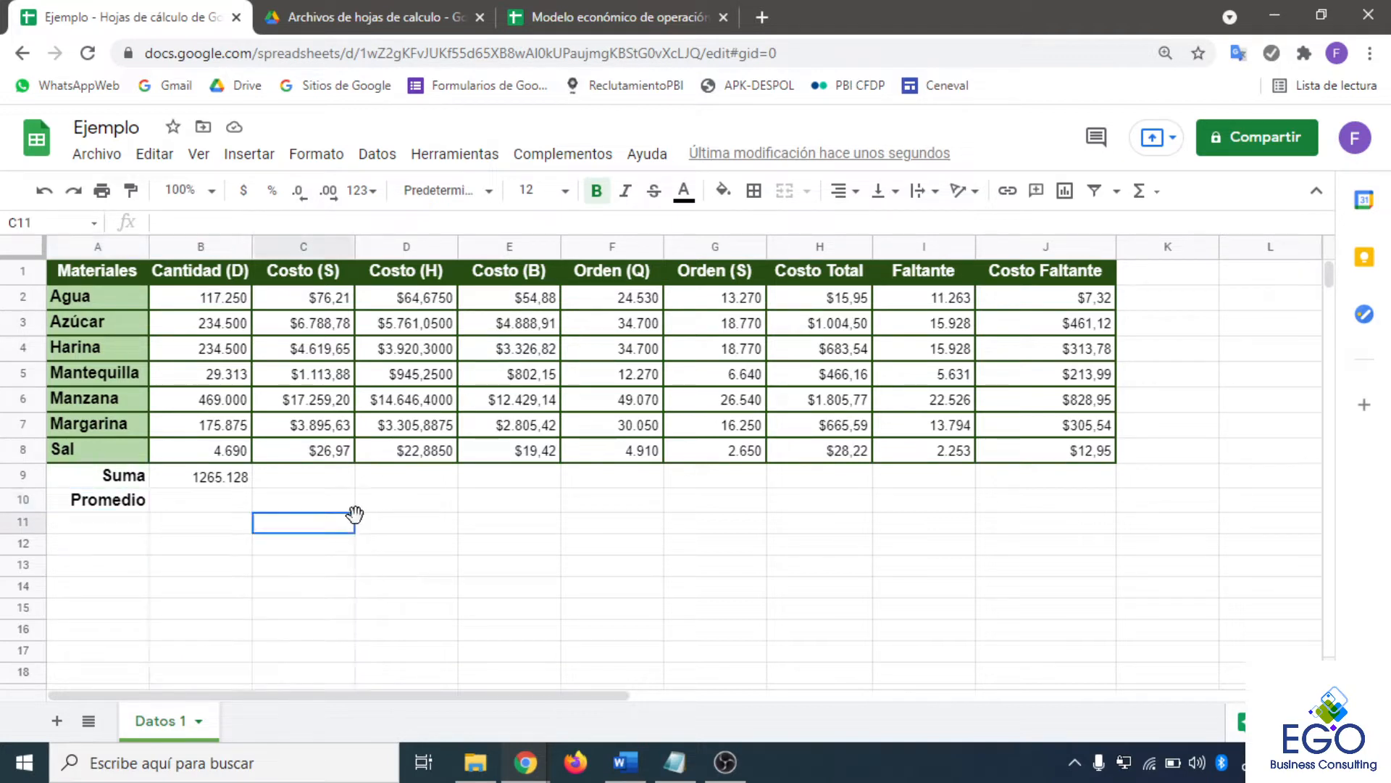
# - Add a PROMEDIO formula over B2:B8 in cell B10, next to the Promedio label
pyautogui.click(231, 507)
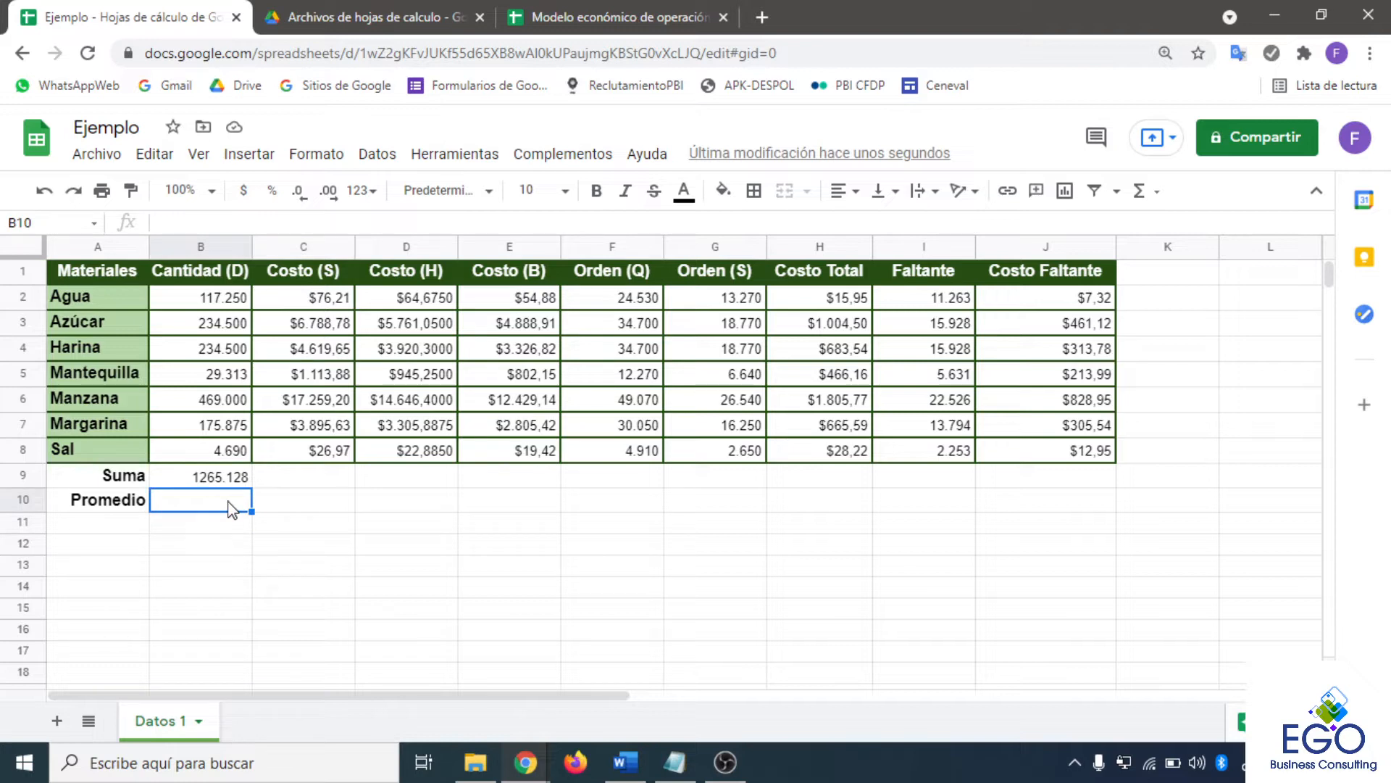
pyautogui.click(1139, 192)
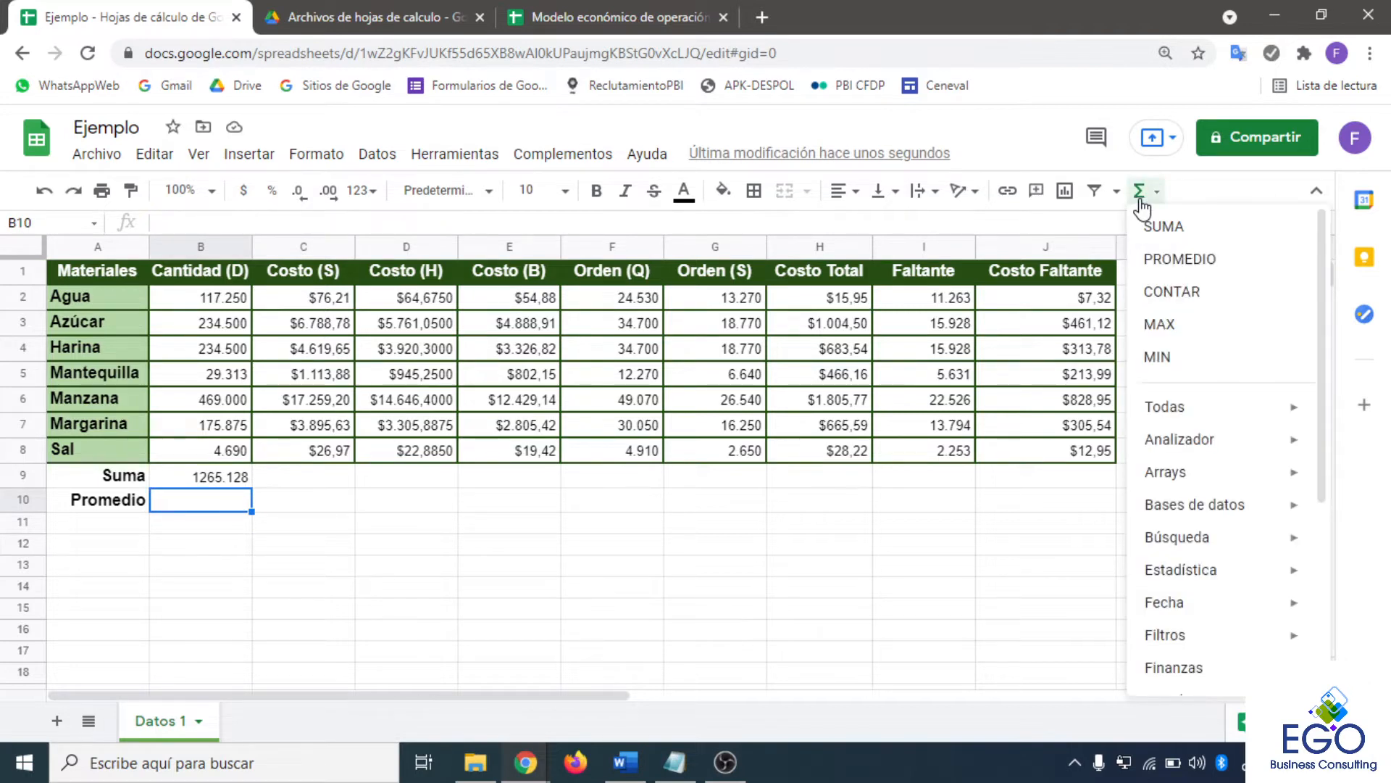
pyautogui.click(1179, 260)
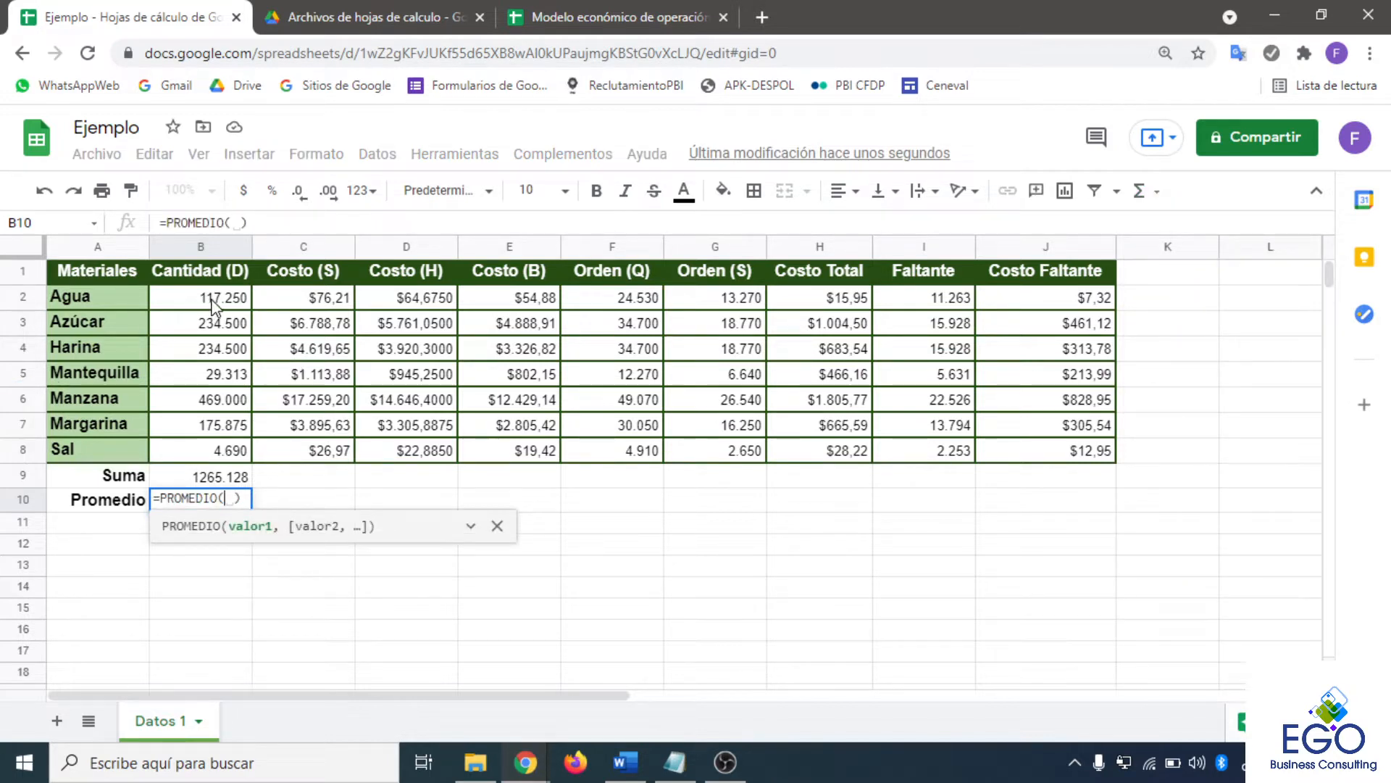
pyautogui.moveTo(214, 302); pyautogui.dragTo(216, 450)
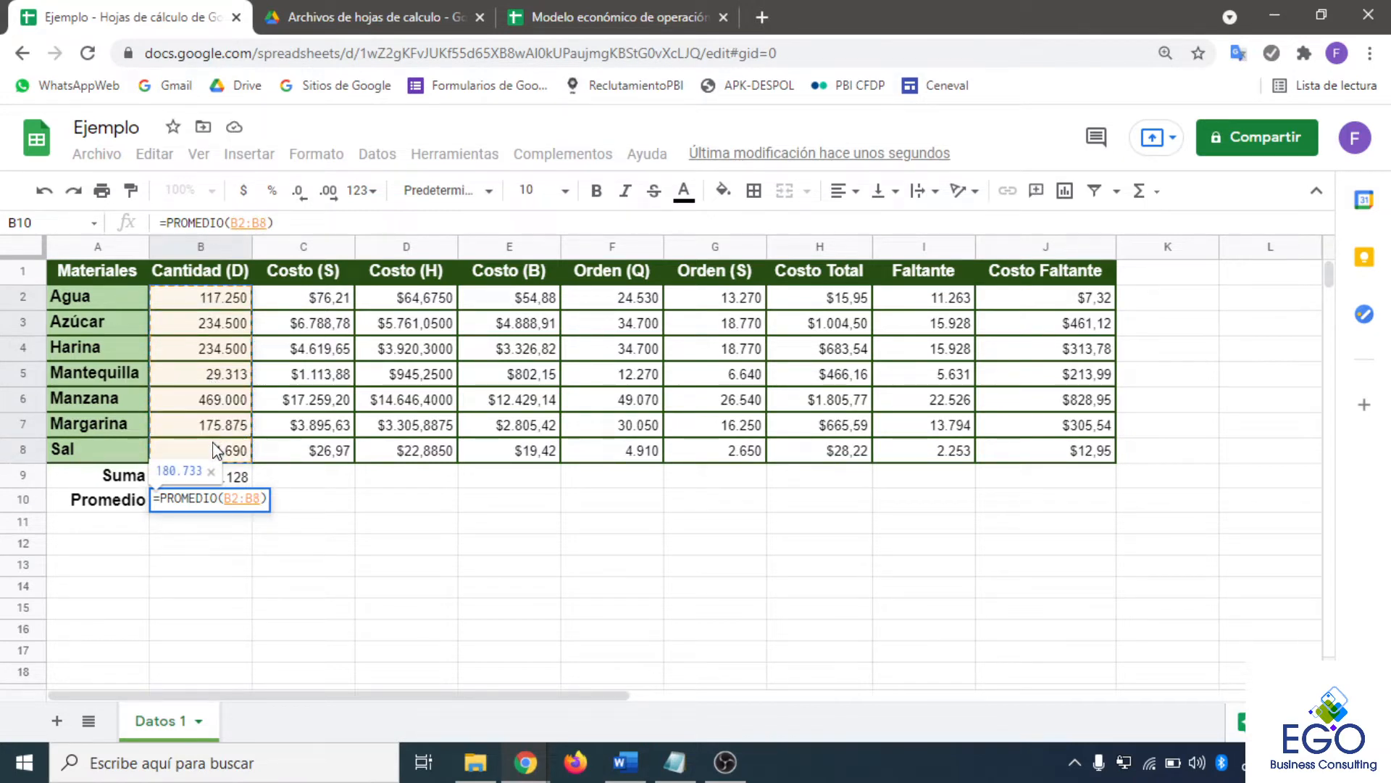
pyautogui.press('Return')
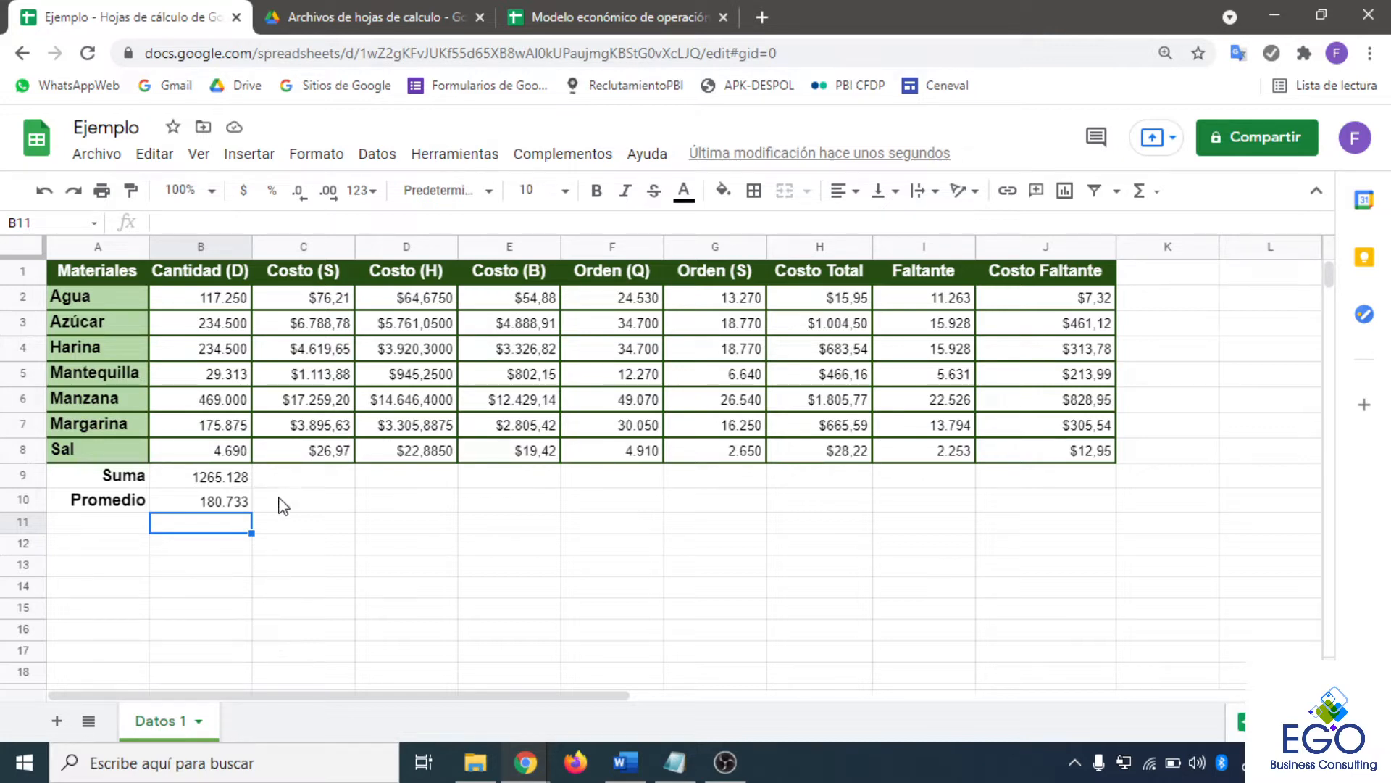
# - Select the Cantidad (D) values in B2:B8 and examine their summary statistics and suggested bar chart with Explorar
pyautogui.click(226, 304)
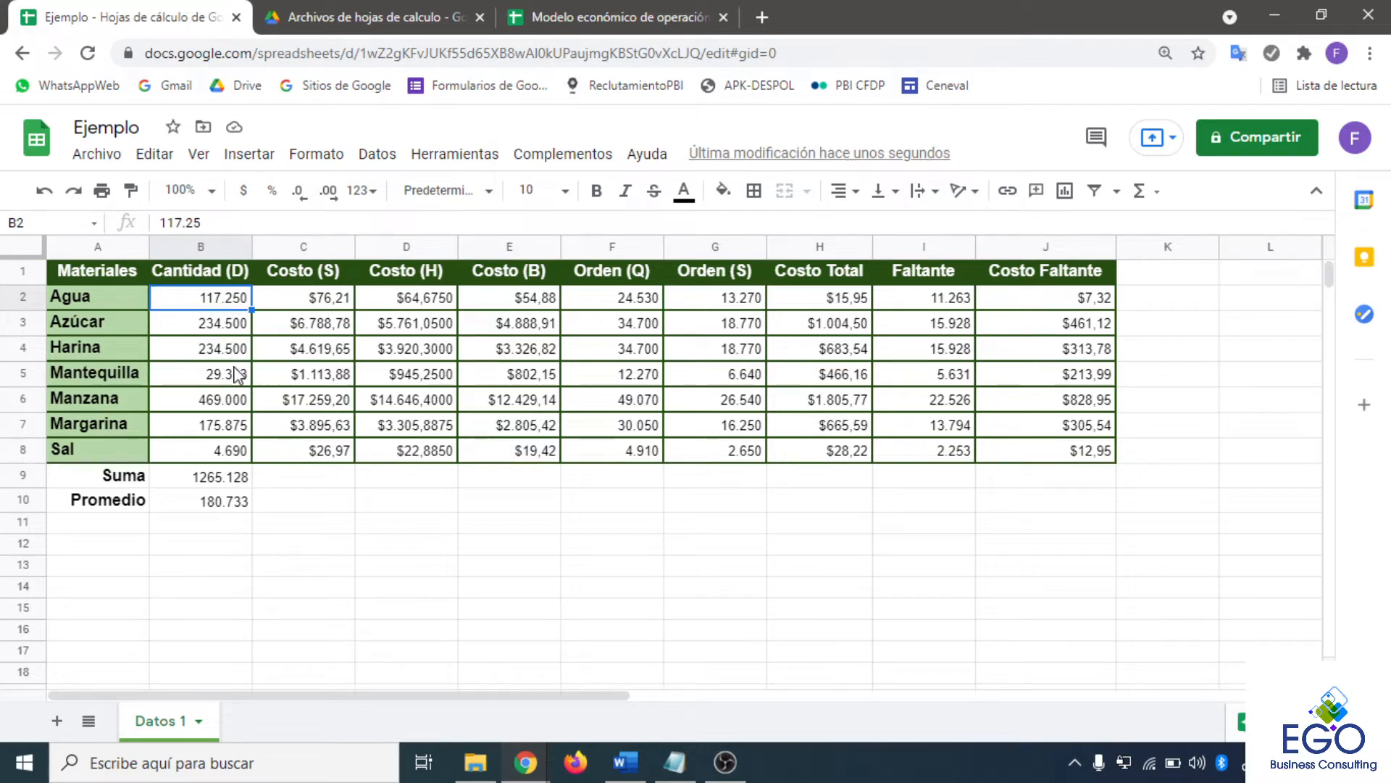
pyautogui.click(319, 507)
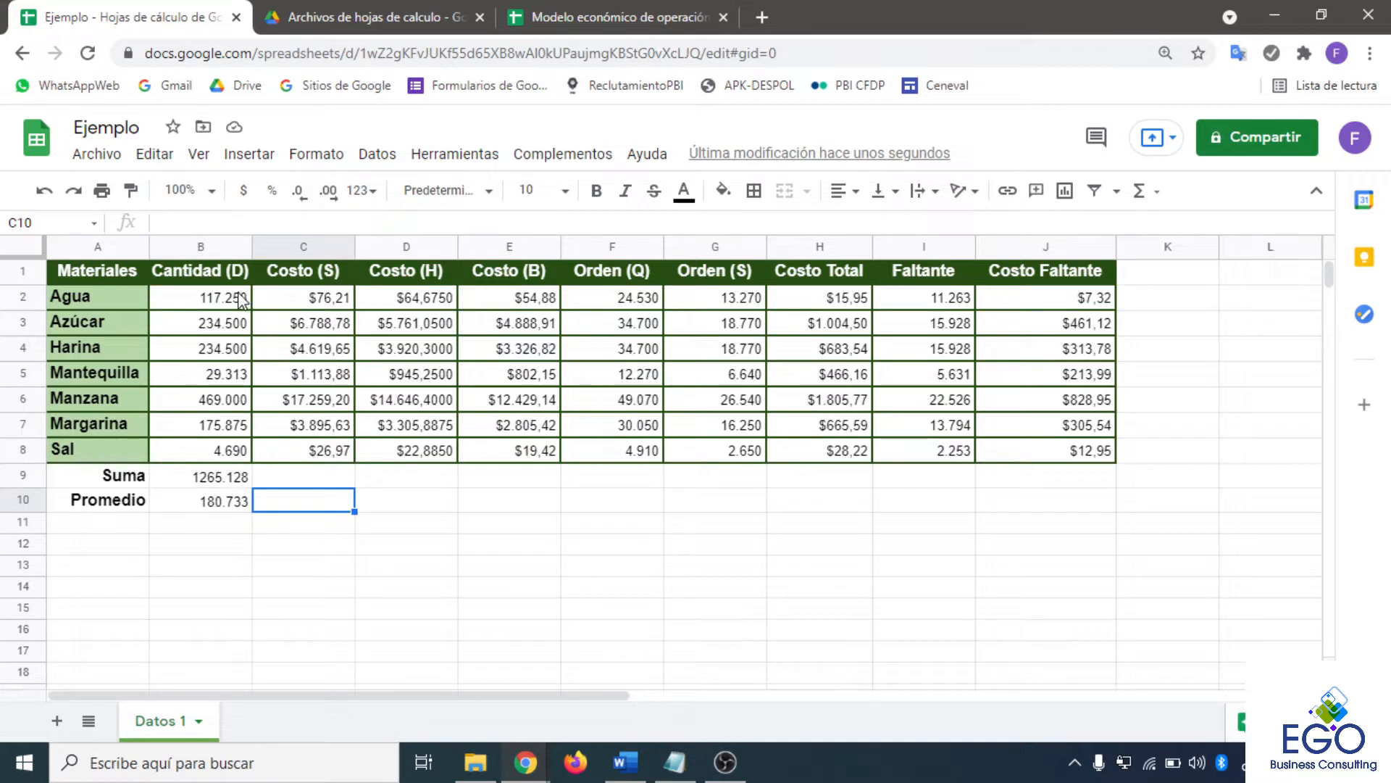
pyautogui.moveTo(241, 298); pyautogui.dragTo(240, 447)
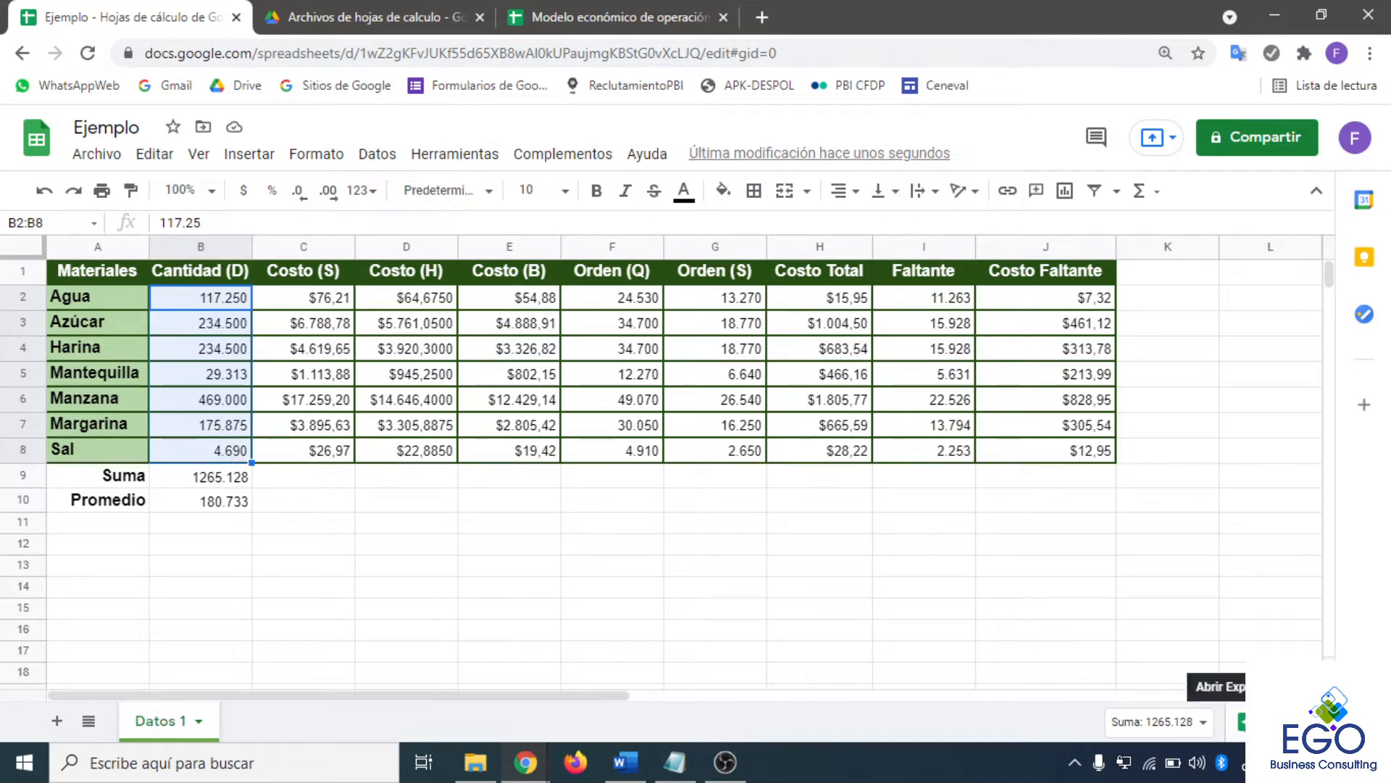
pyautogui.click(1240, 721)
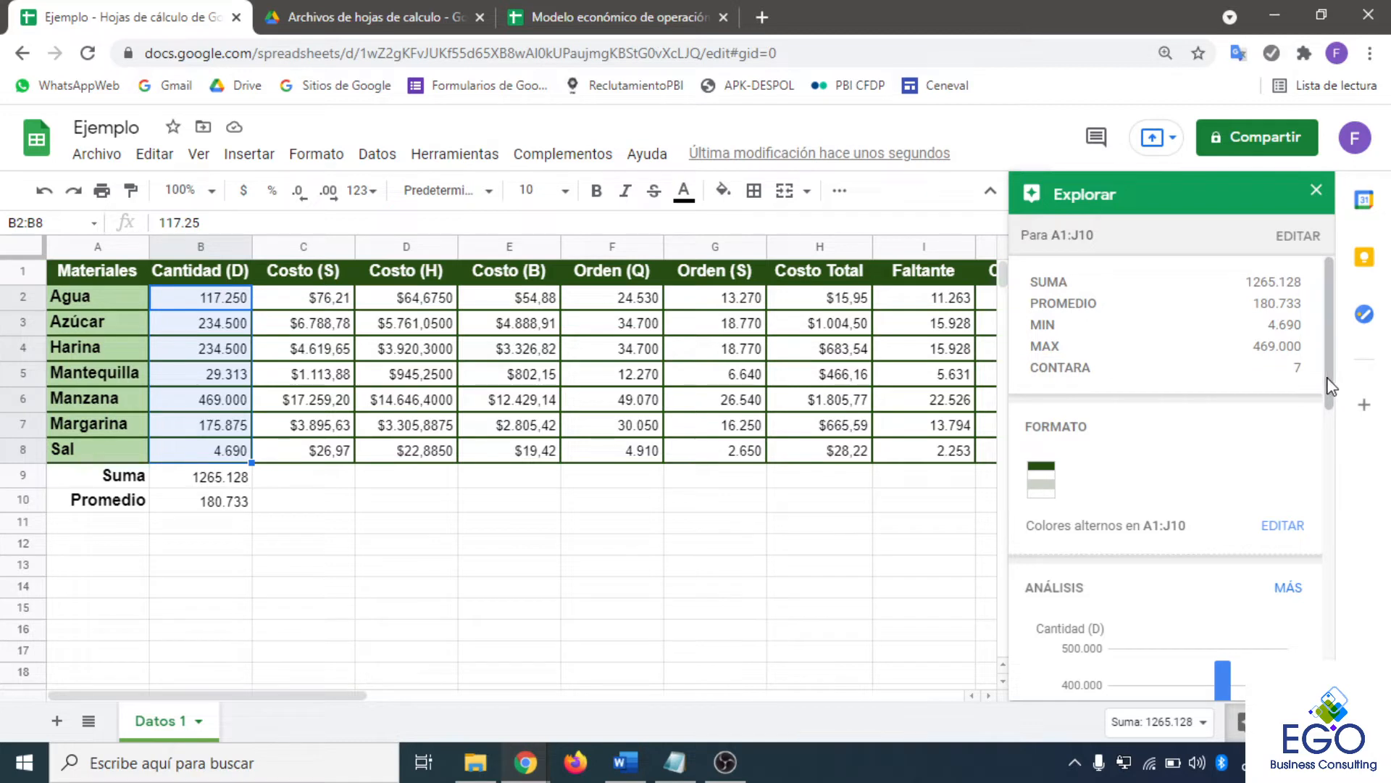
pyautogui.scroll(-3, 1333, 395)
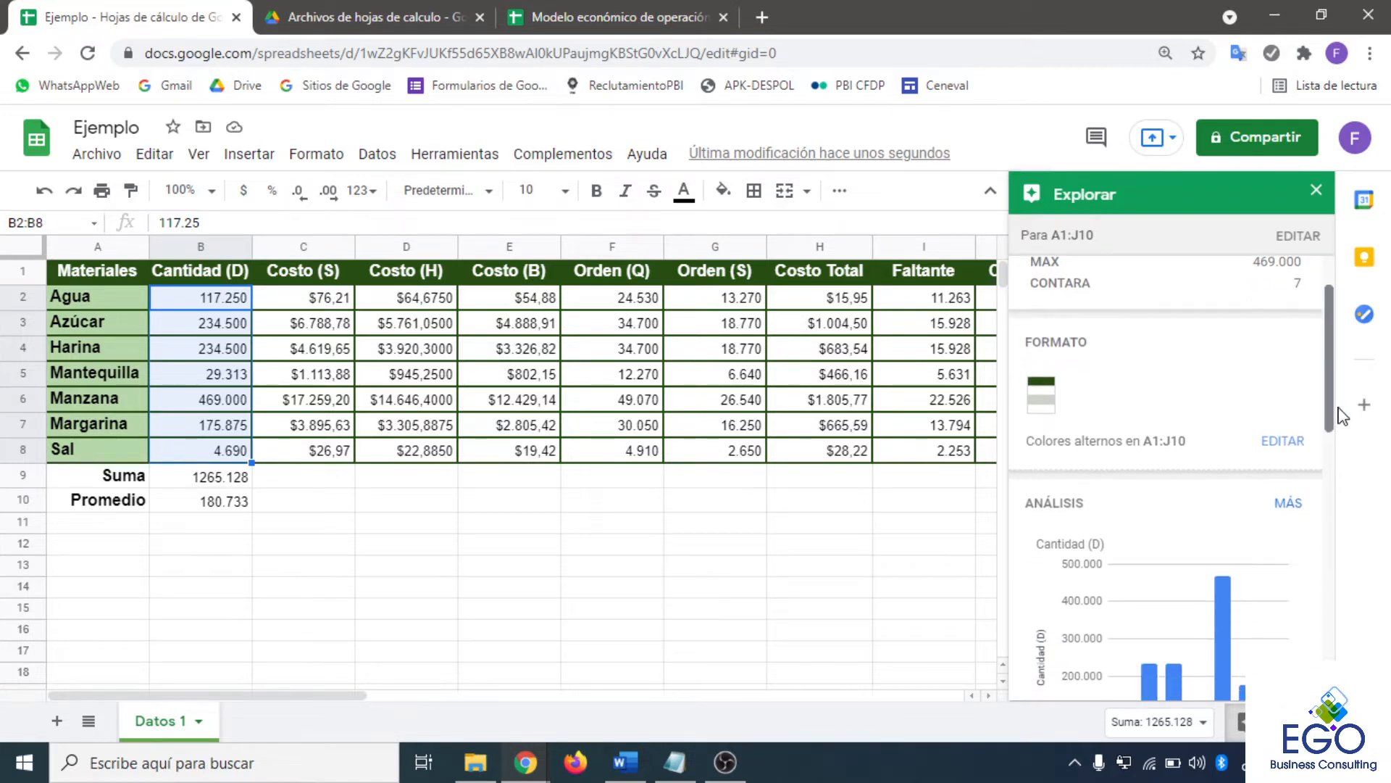
pyautogui.moveTo(1339, 410); pyautogui.dragTo(1352, 488)
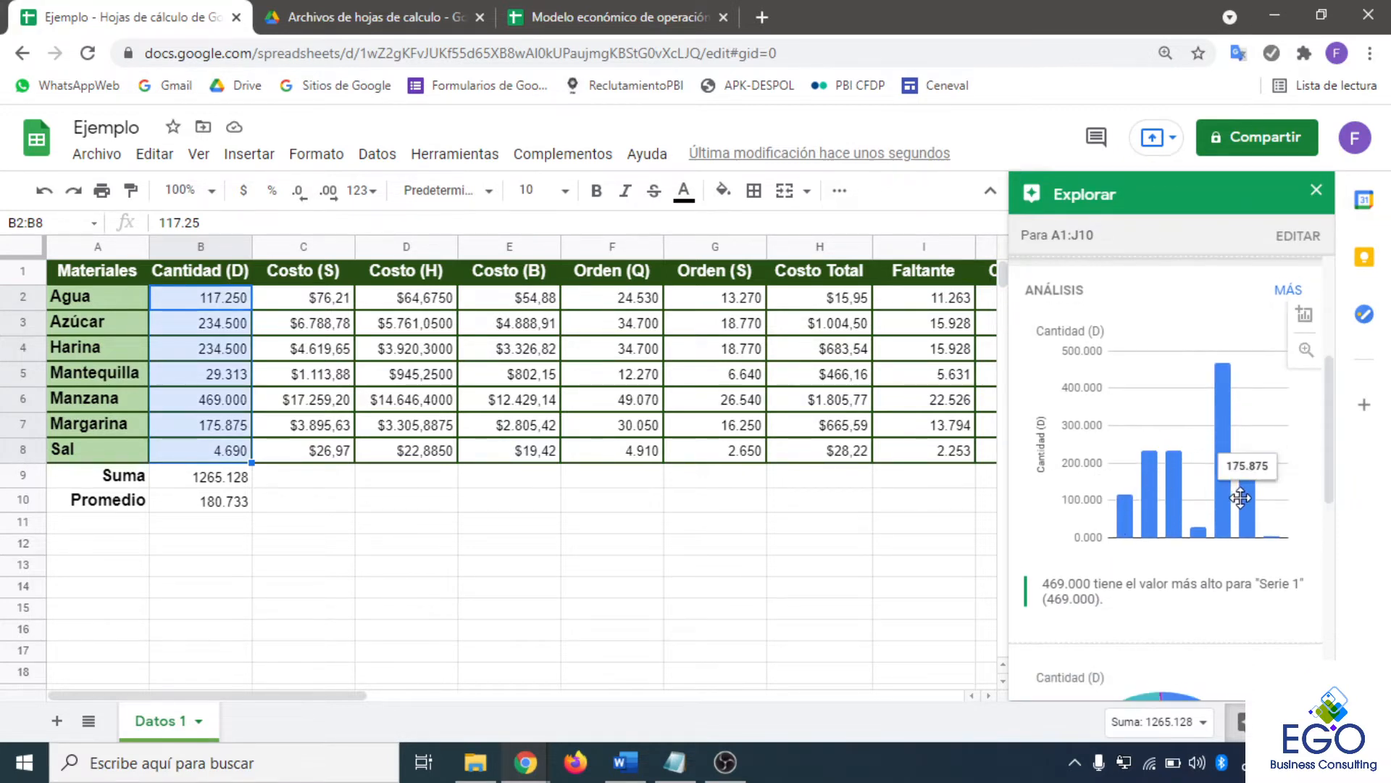
pyautogui.moveTo(1196, 530)
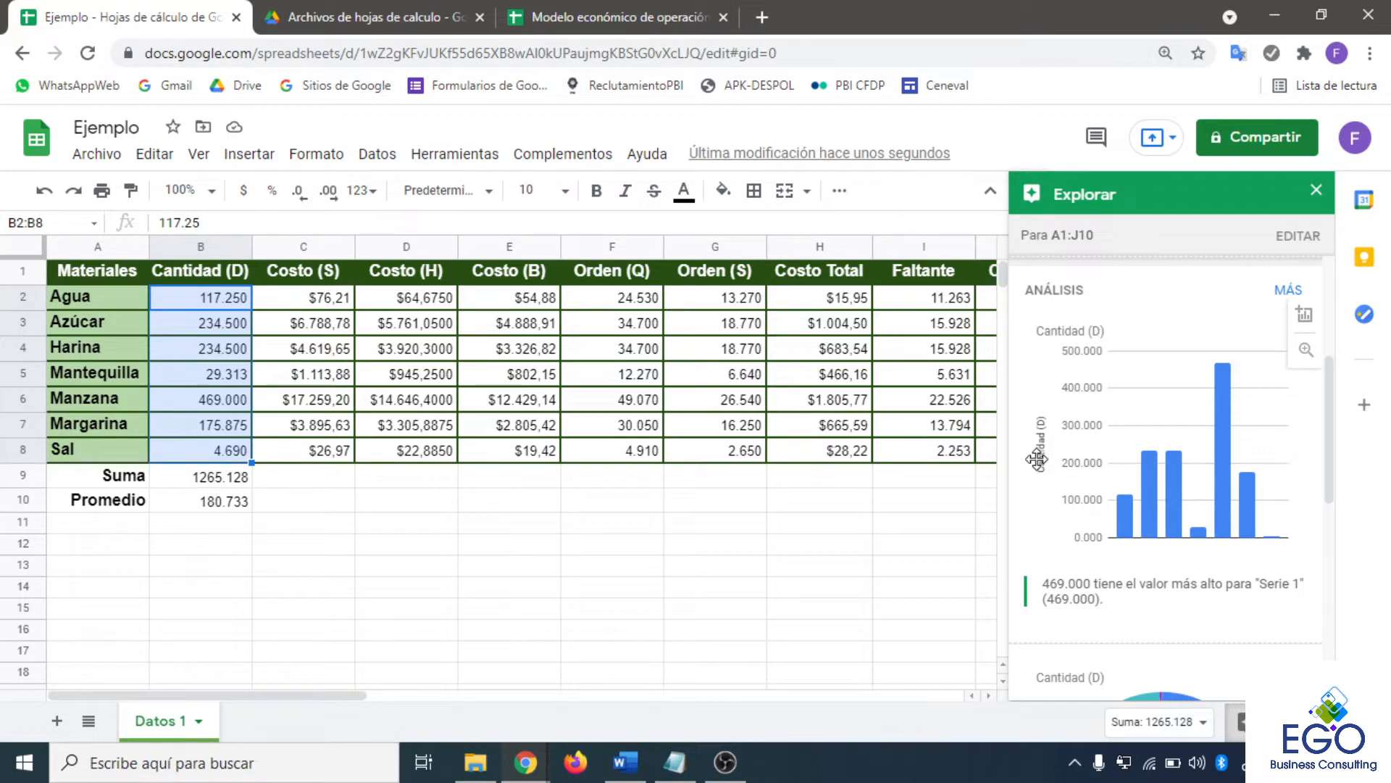
# - Insert the suggested Cantidad (D) bar chart from Explorar into the sheet
pyautogui.click(1304, 319)
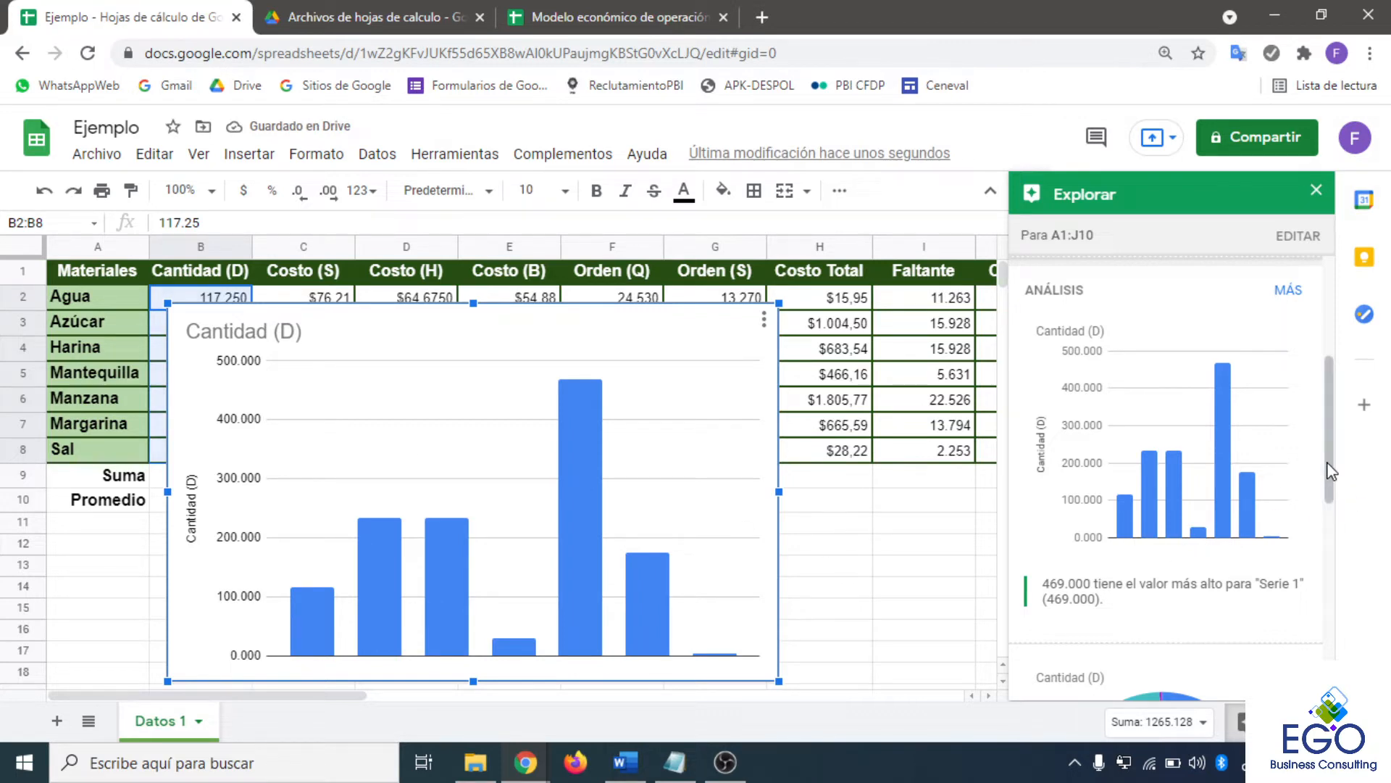
pyautogui.moveTo(1332, 472); pyautogui.dragTo(1305, 431)
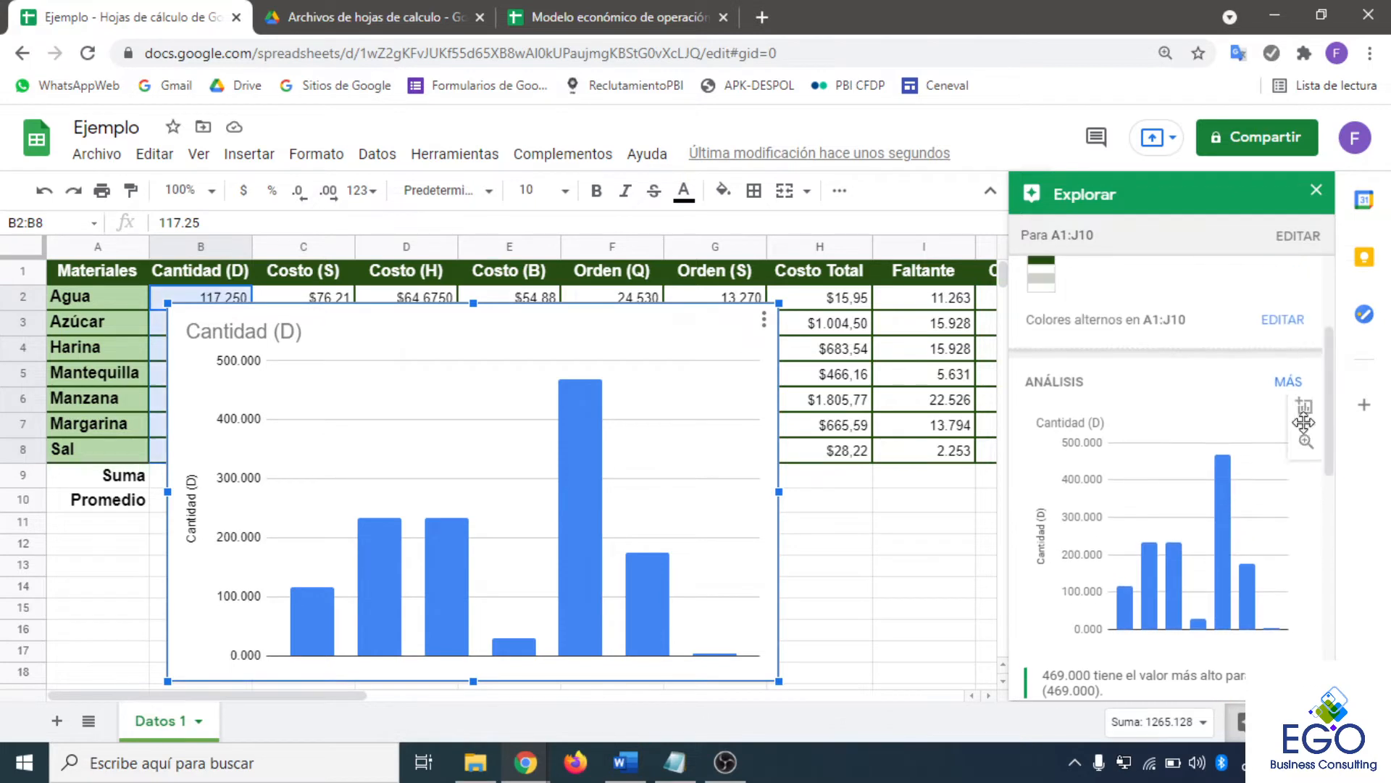
# - Open the full analysis list and browse the enlarged previews of all suggested Cantidad (D) charts
pyautogui.click(1289, 381)
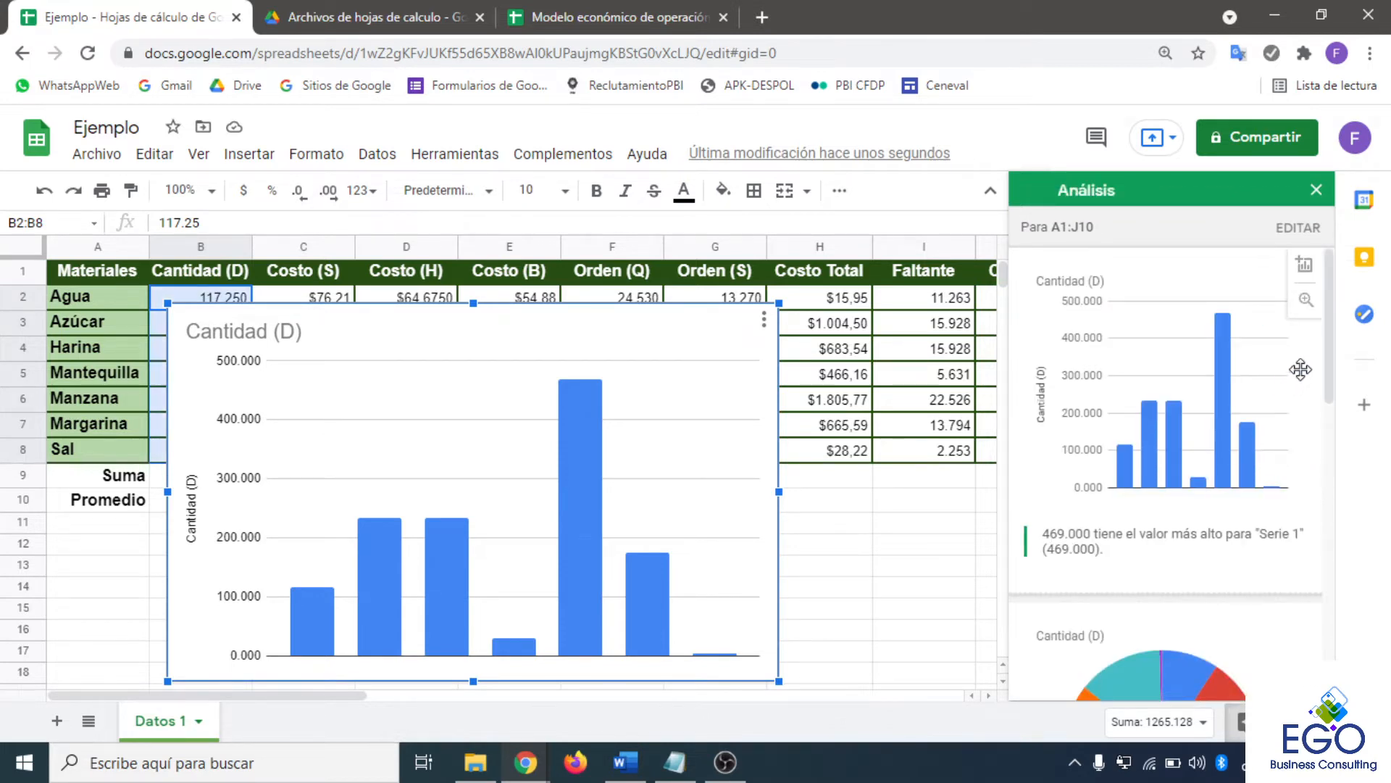
pyautogui.click(1307, 301)
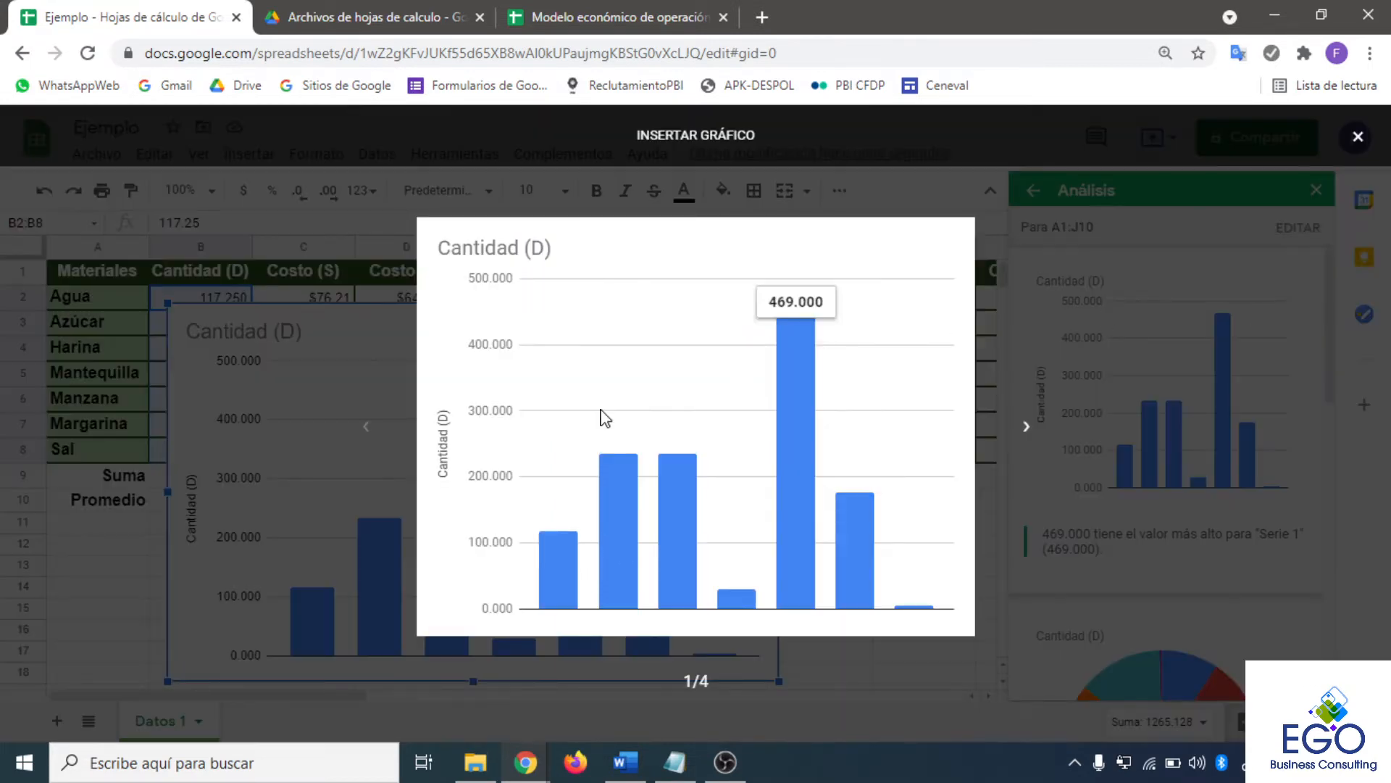
pyautogui.click(1027, 429)
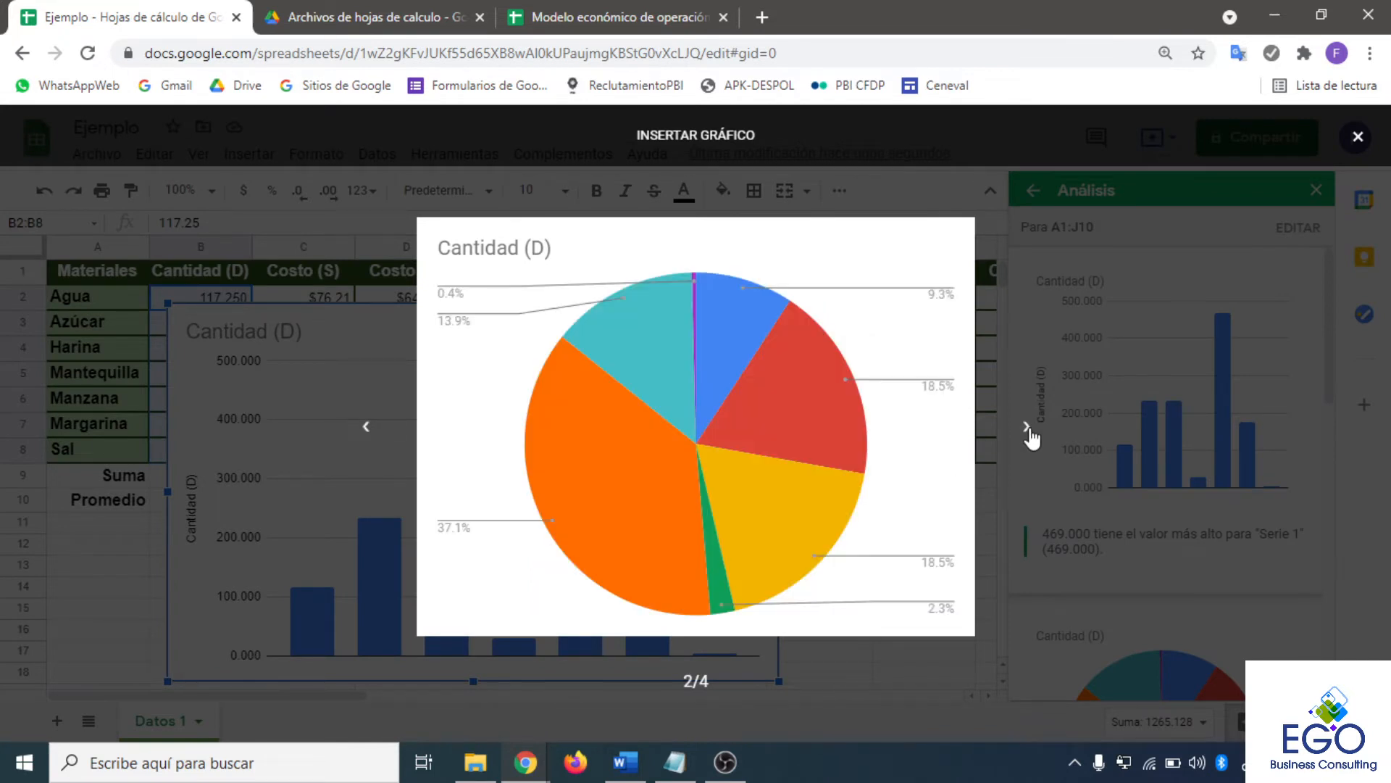
pyautogui.click(1027, 429)
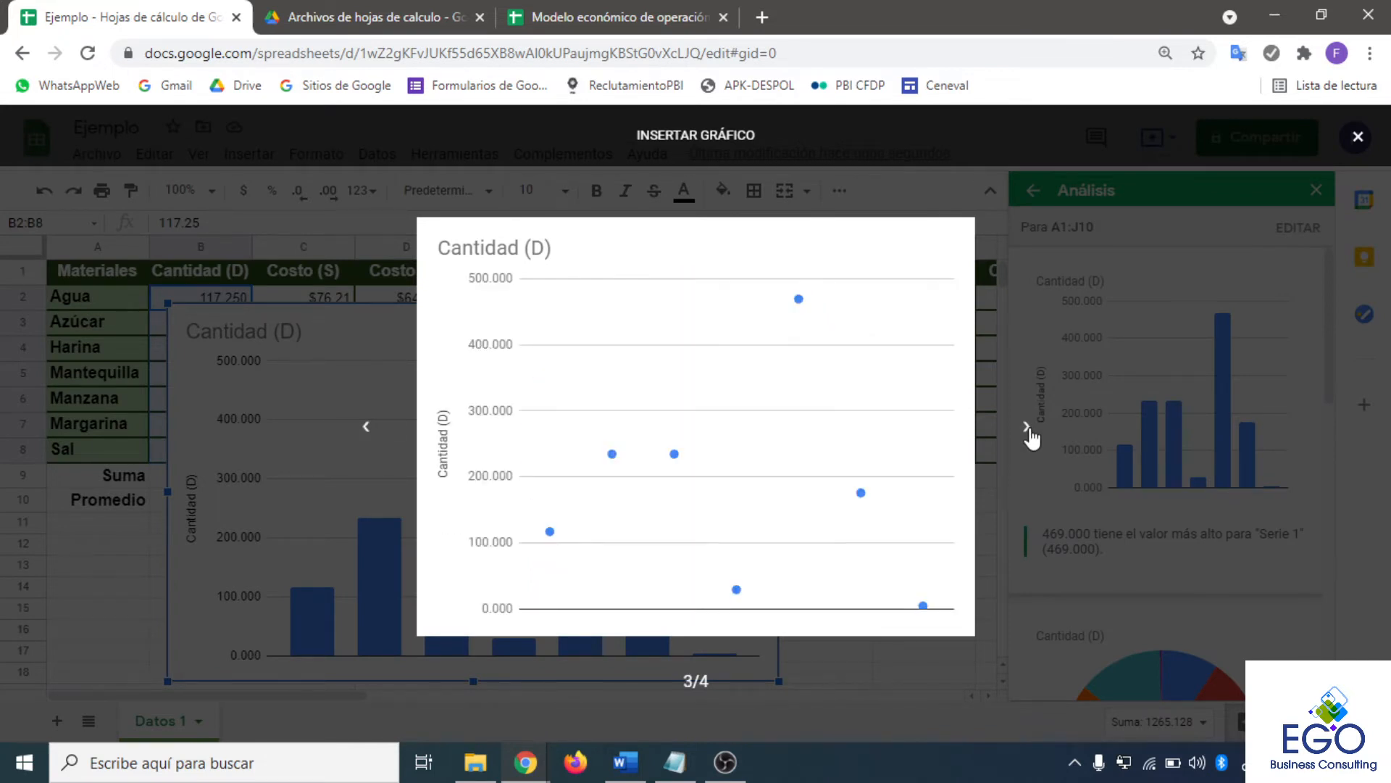
pyautogui.click(1028, 429)
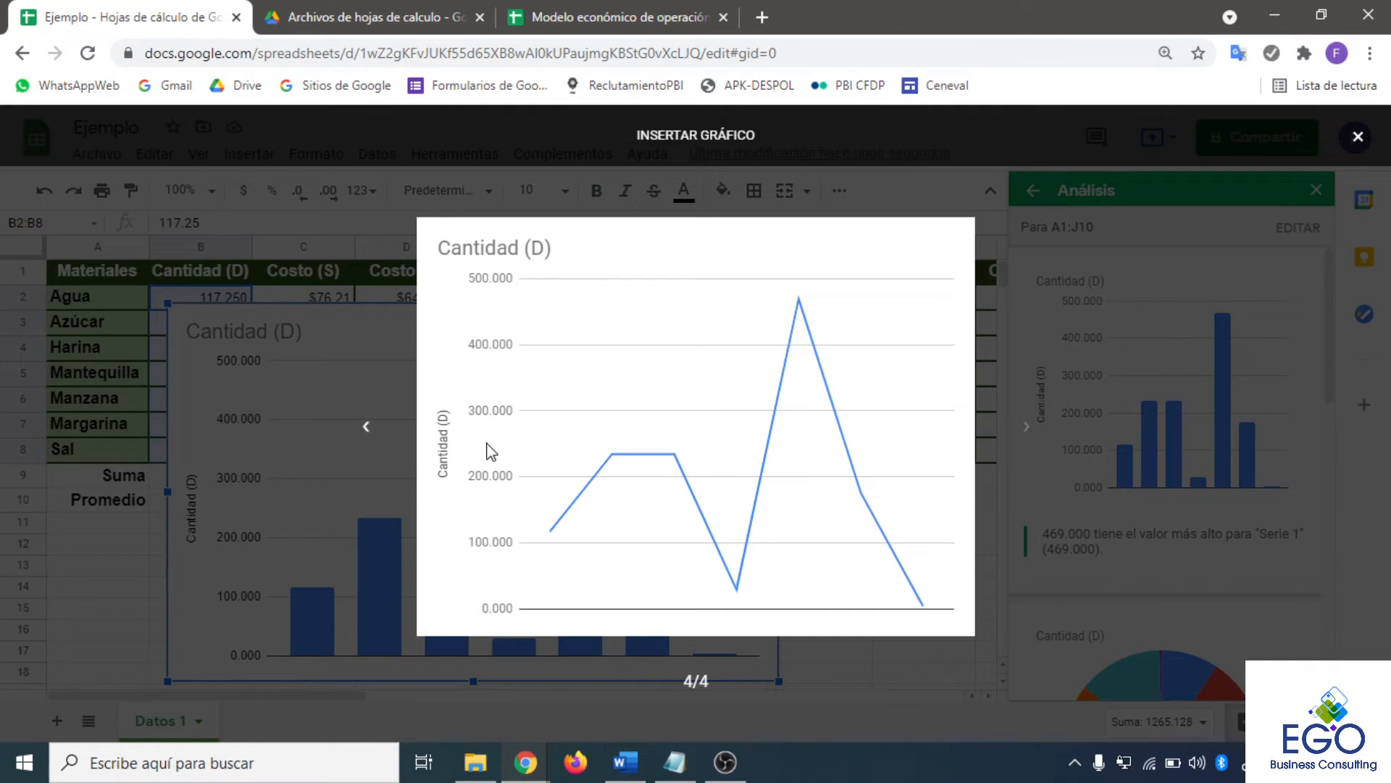
pyautogui.click(367, 429)
pyautogui.click(367, 429)
pyautogui.click(367, 429)
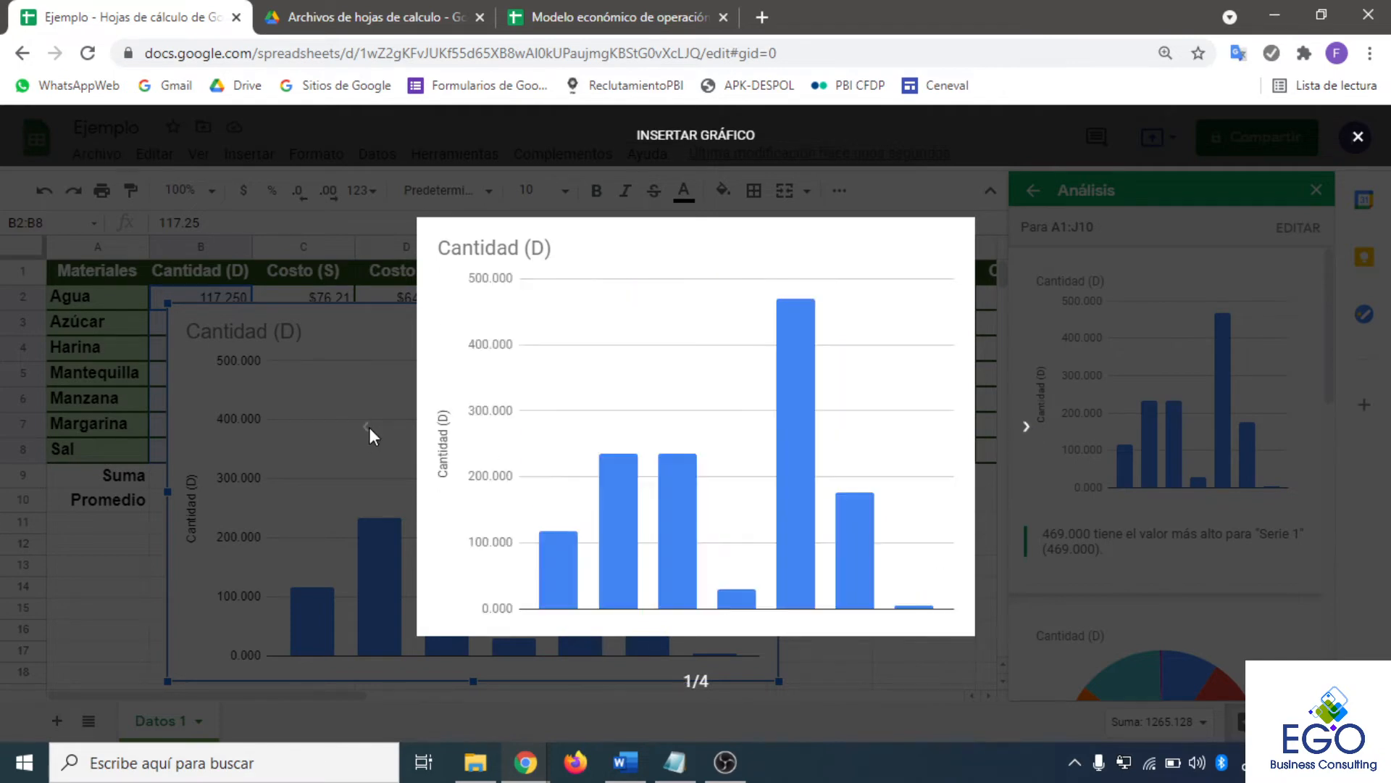
pyautogui.click(1355, 142)
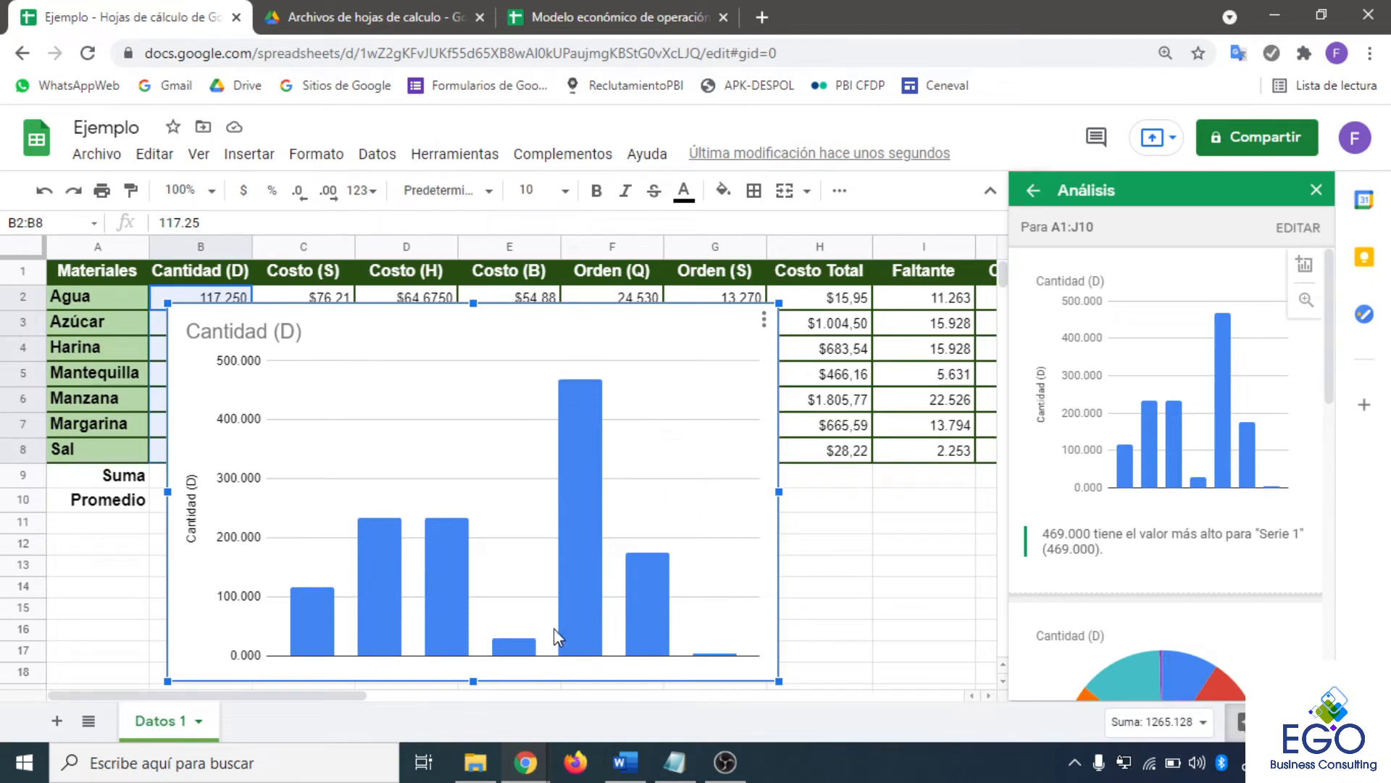
# - Review the inserted Cantidad (D) chart's options, including its download formats, delete the chart and close the analysis
pyautogui.moveTo(595, 640)
pyautogui.click(765, 321)
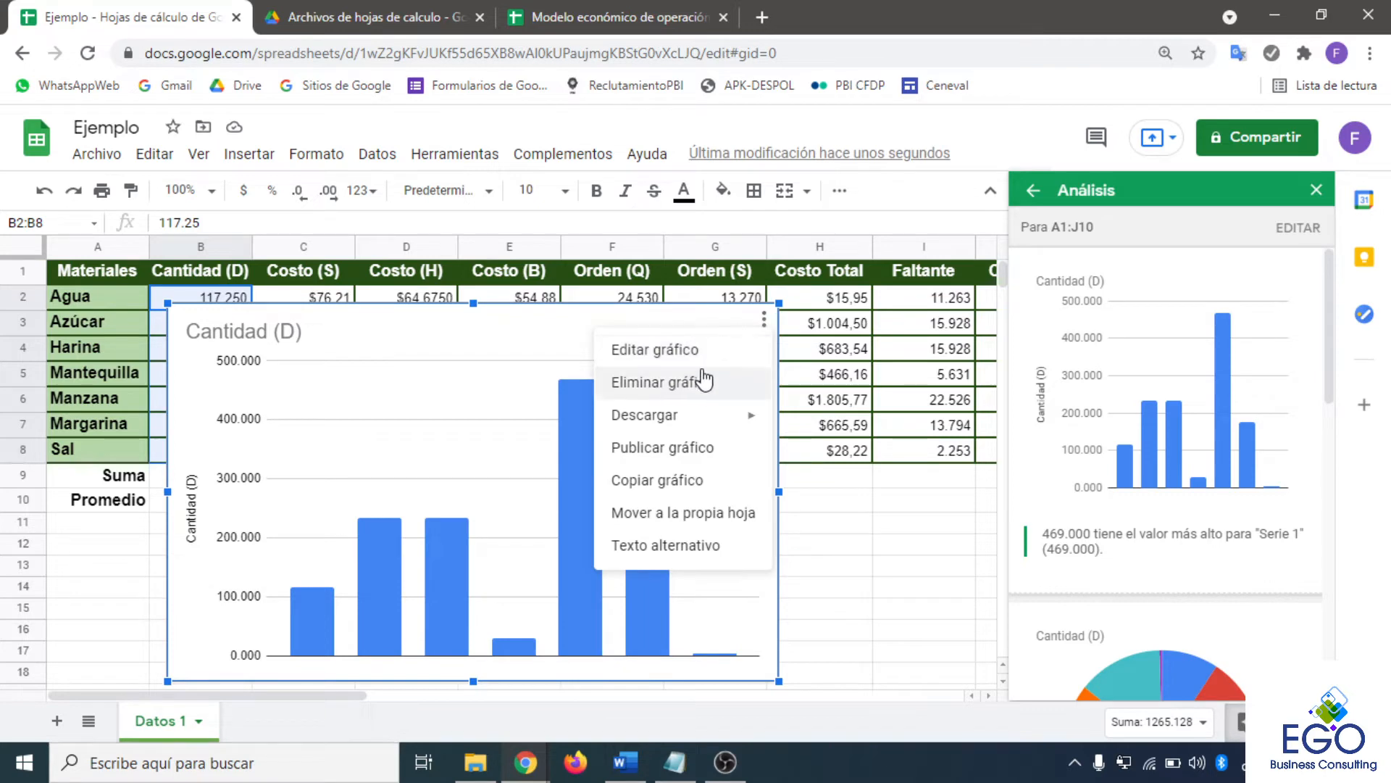
pyautogui.moveTo(698, 419)
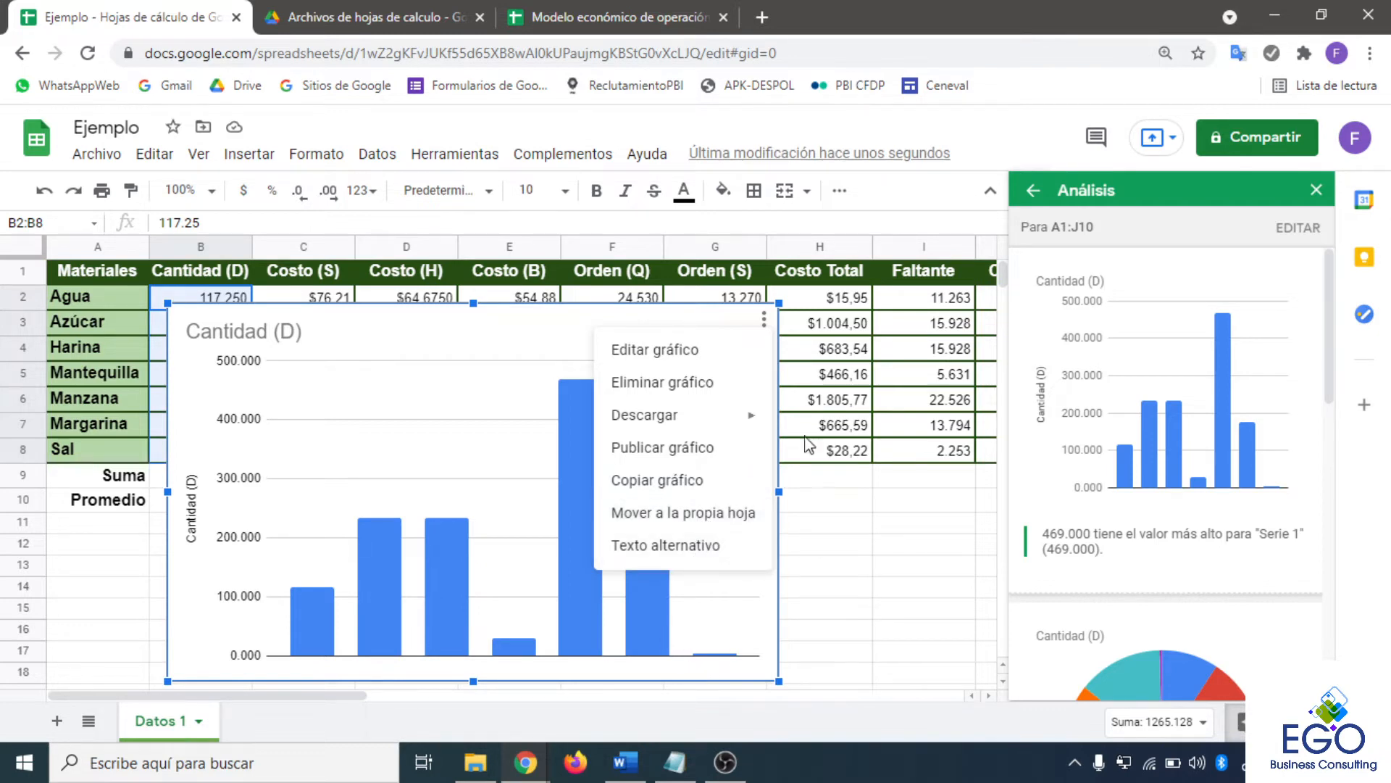
pyautogui.click(763, 319)
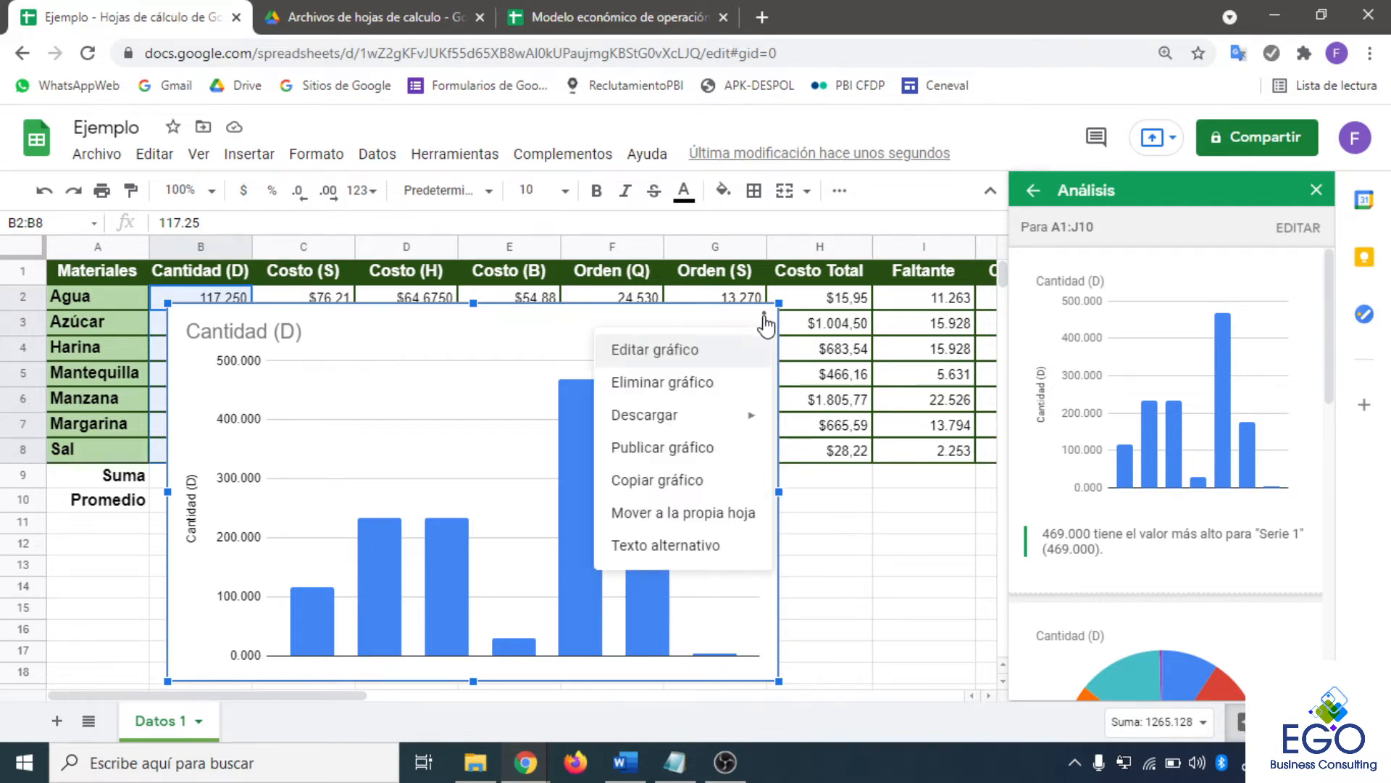
pyautogui.click(815, 544)
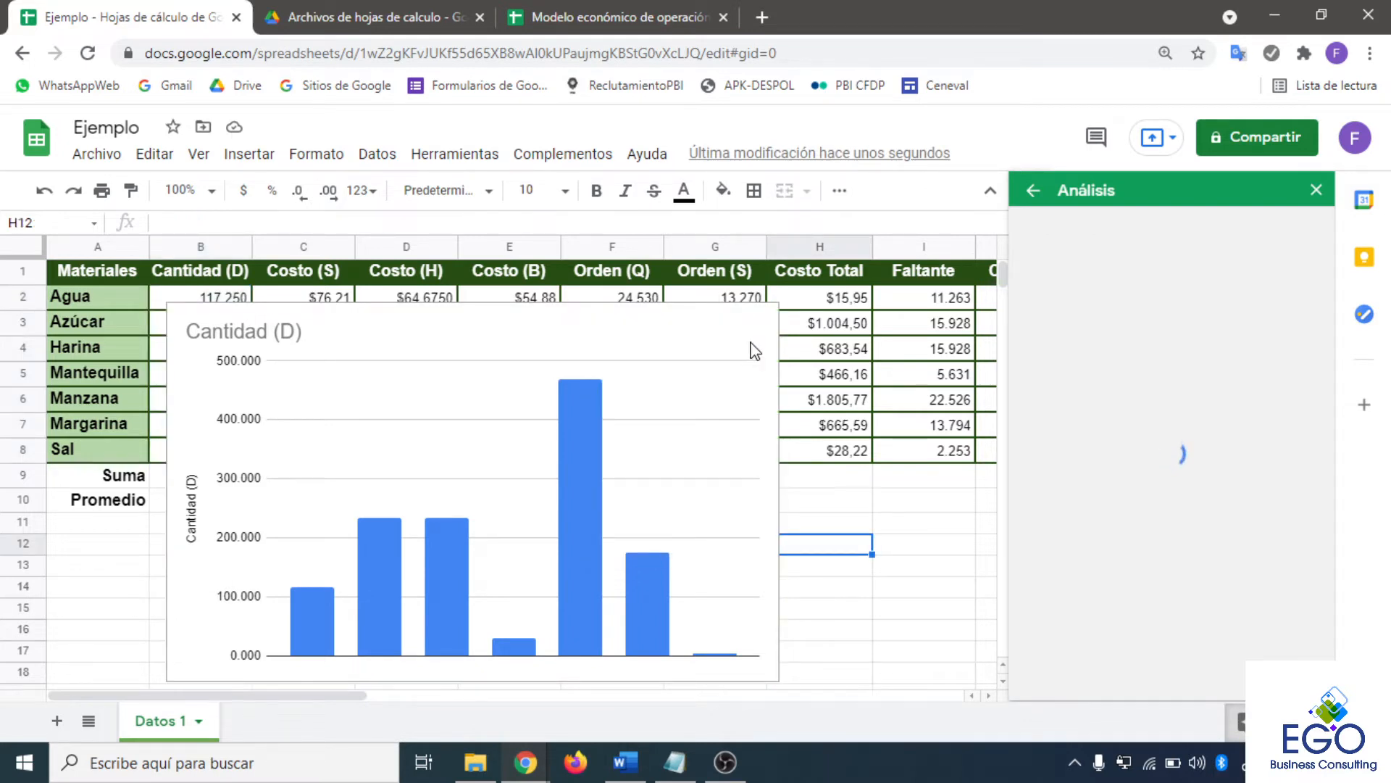
pyautogui.click(763, 320)
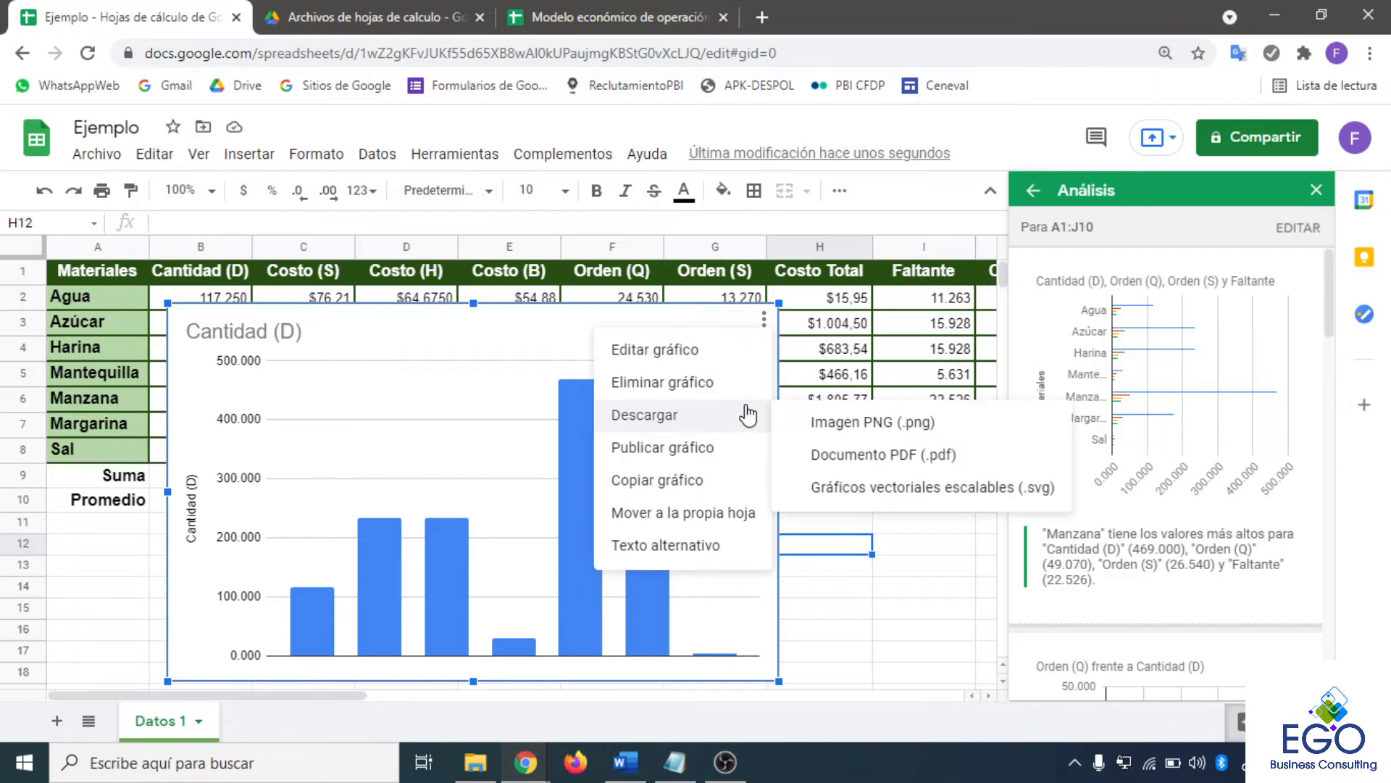
pyautogui.click(732, 382)
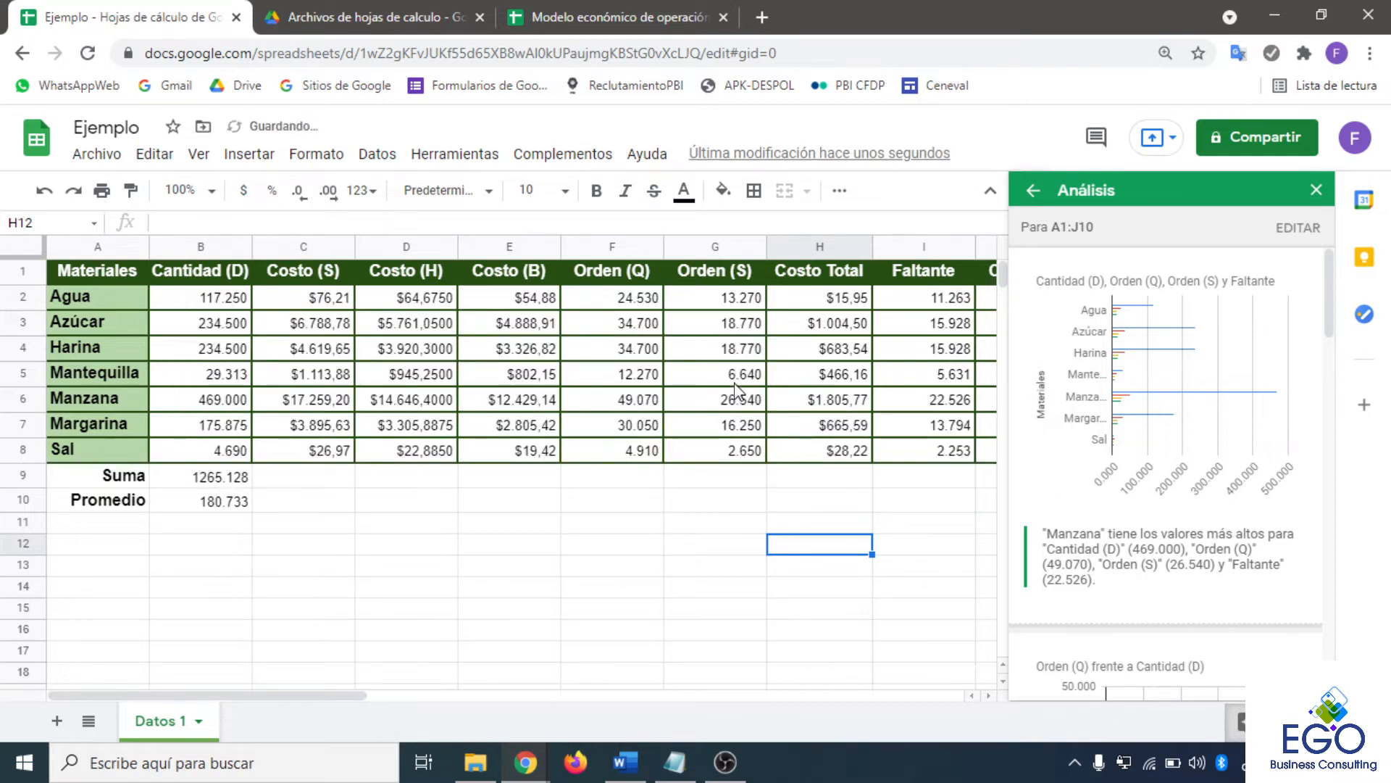
pyautogui.click(1315, 190)
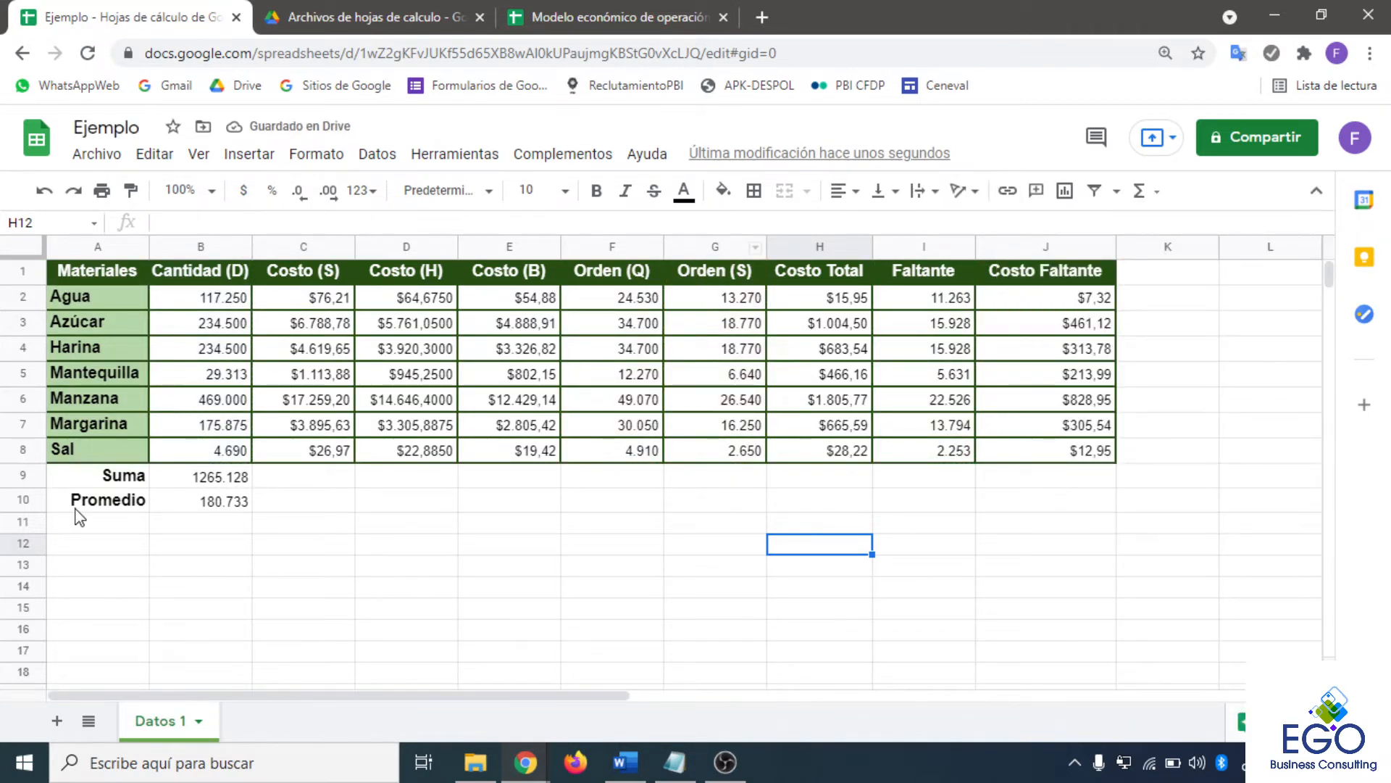
# - Select the whole materials table A1:J8 and examine its summary statistics and suggested charts with Explorar
pyautogui.click(138, 616)
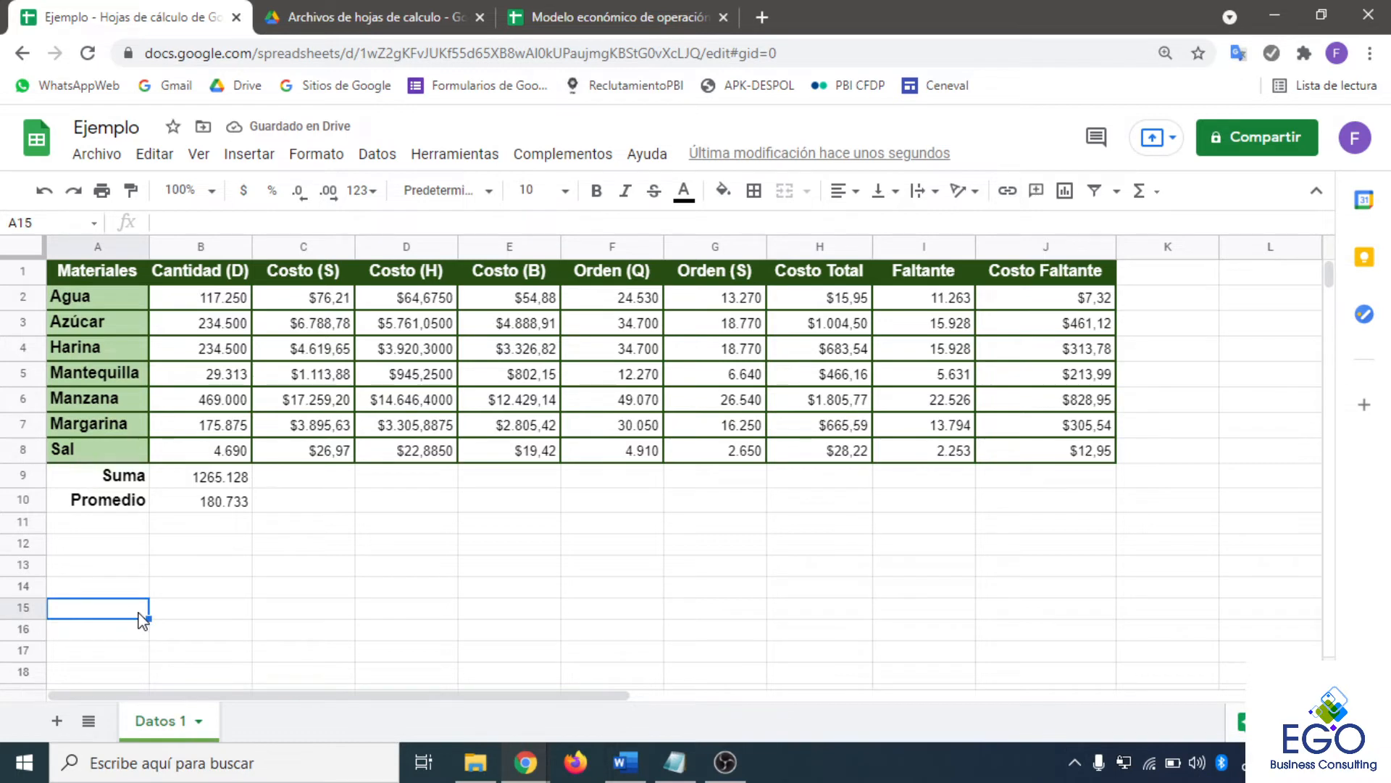
pyautogui.click(226, 350)
pyautogui.click(229, 303)
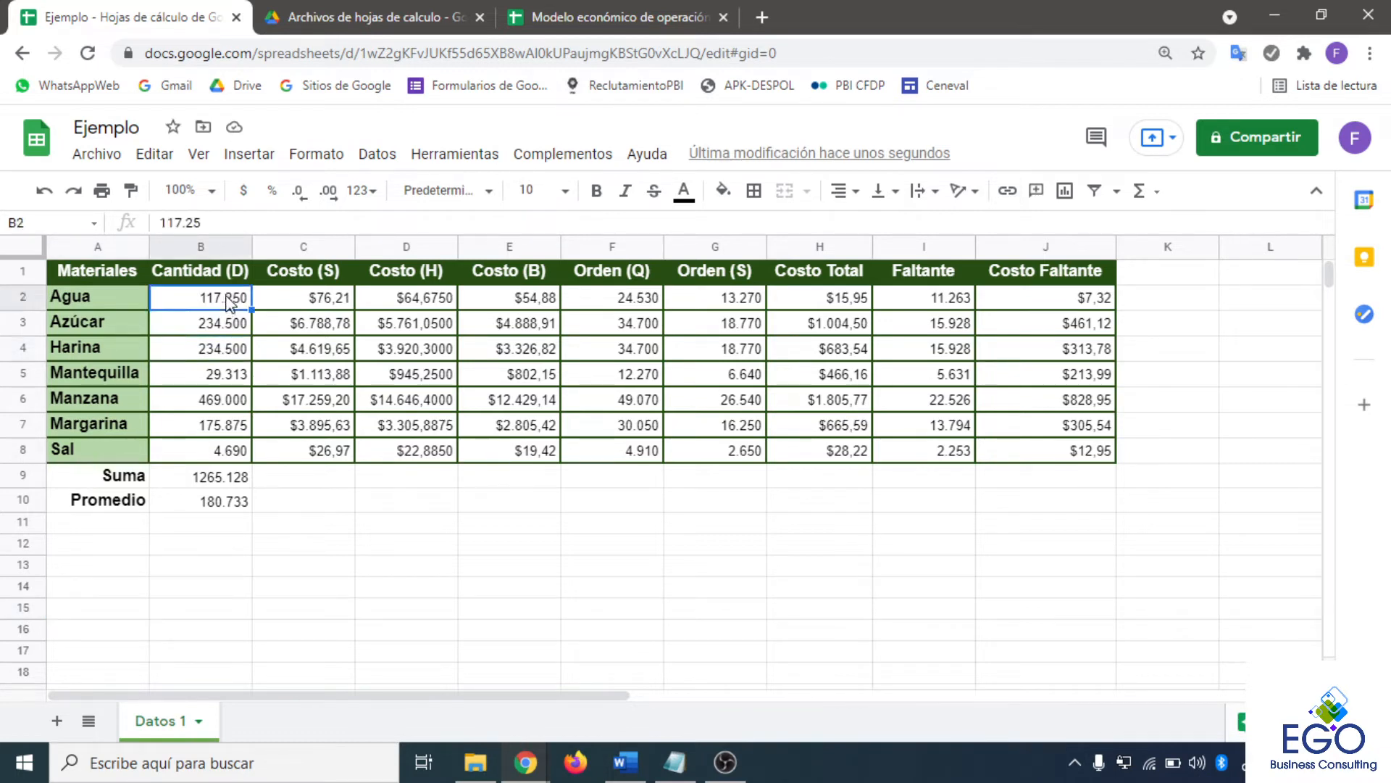
pyautogui.press('Up')
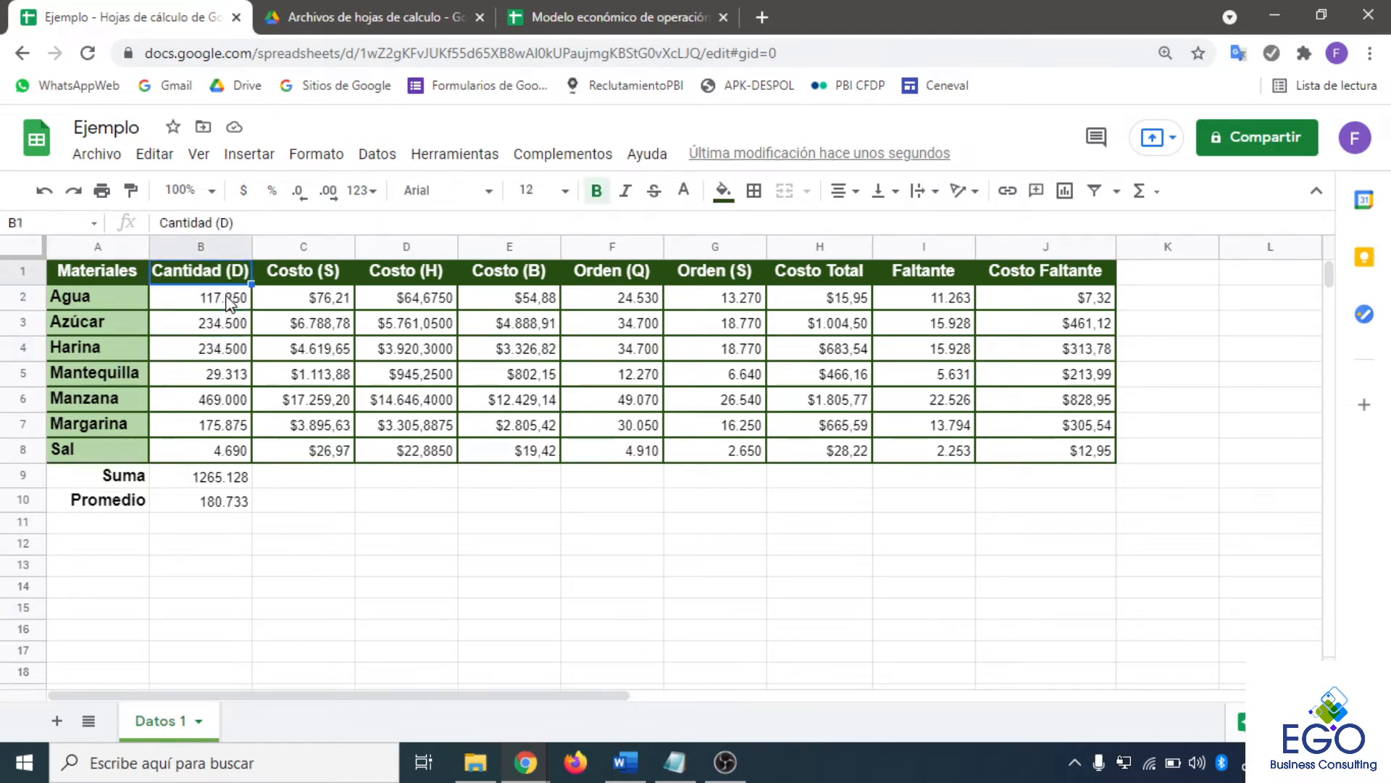
pyautogui.press('Left')
pyautogui.press('Right')
pyautogui.press('Left')
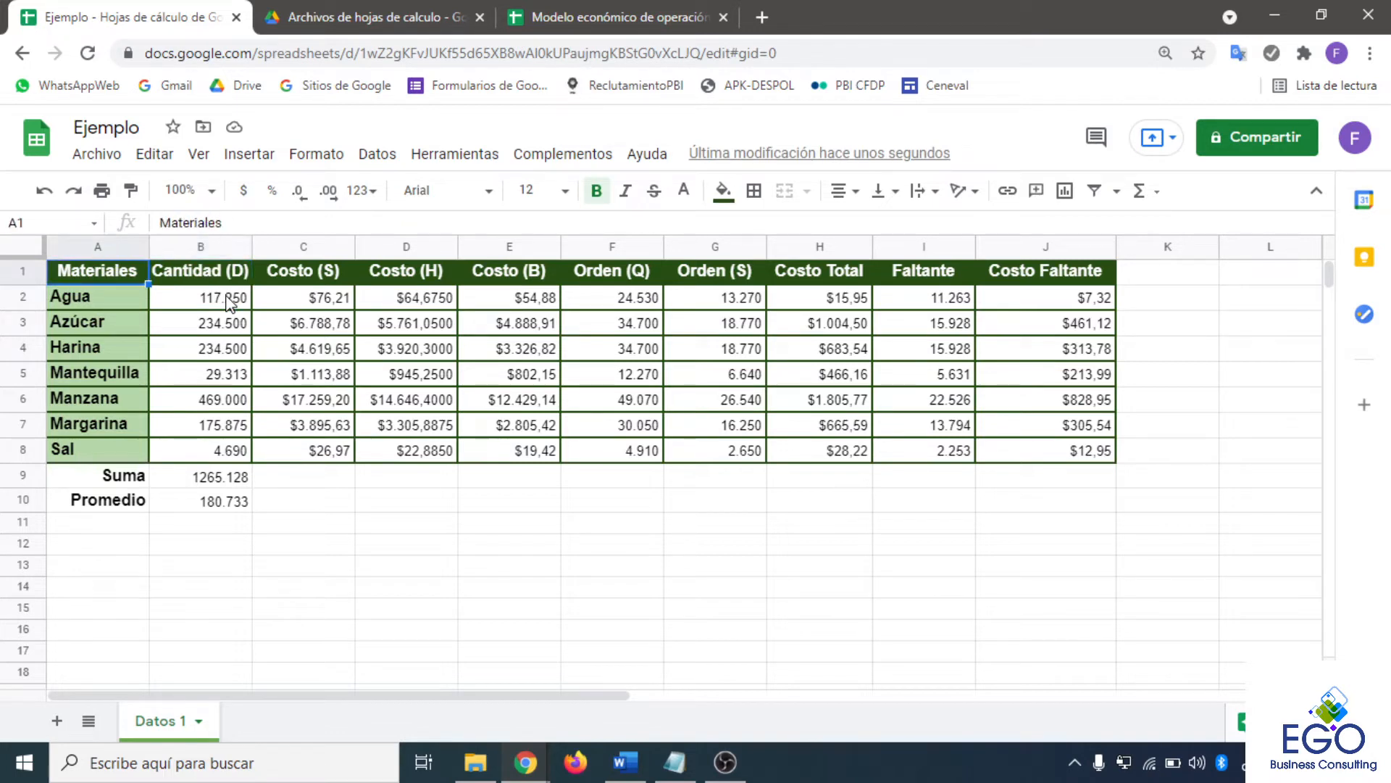
pyautogui.hotkey('ctrl', 'shift', 'Down')
pyautogui.hotkey('ctrl', 'shift', 'Right')
pyautogui.hotkey('shift', 'Up')
pyautogui.hotkey('shift', 'Up')
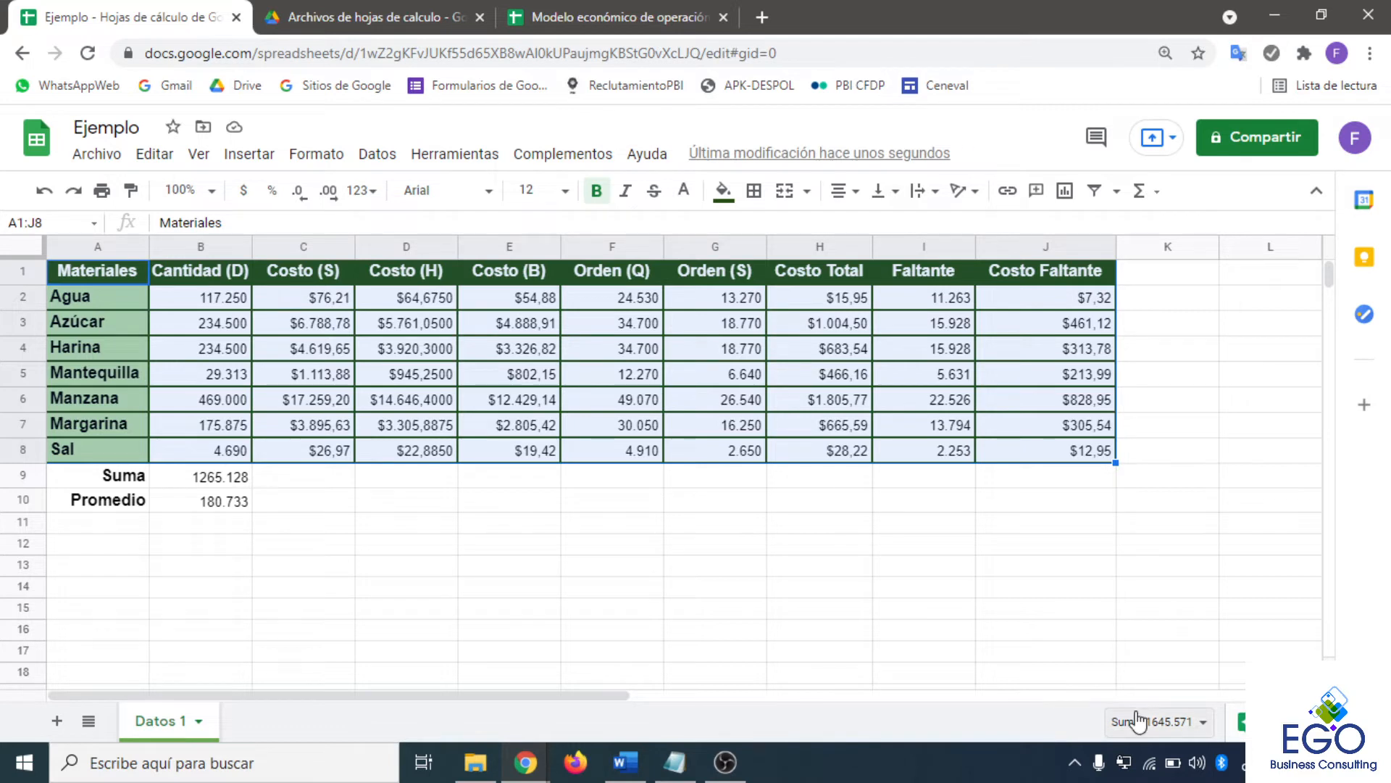
pyautogui.click(1271, 722)
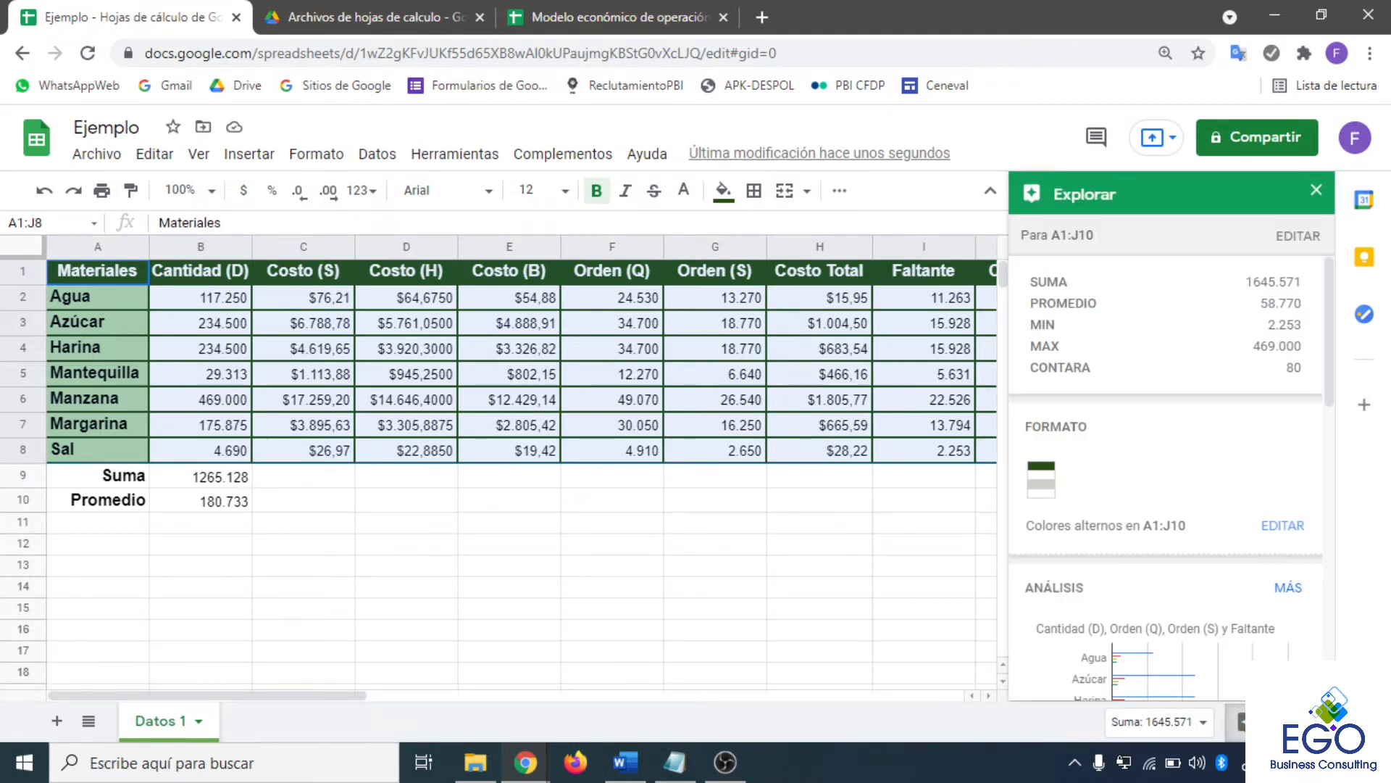
pyautogui.scroll(-3, 1221, 613)
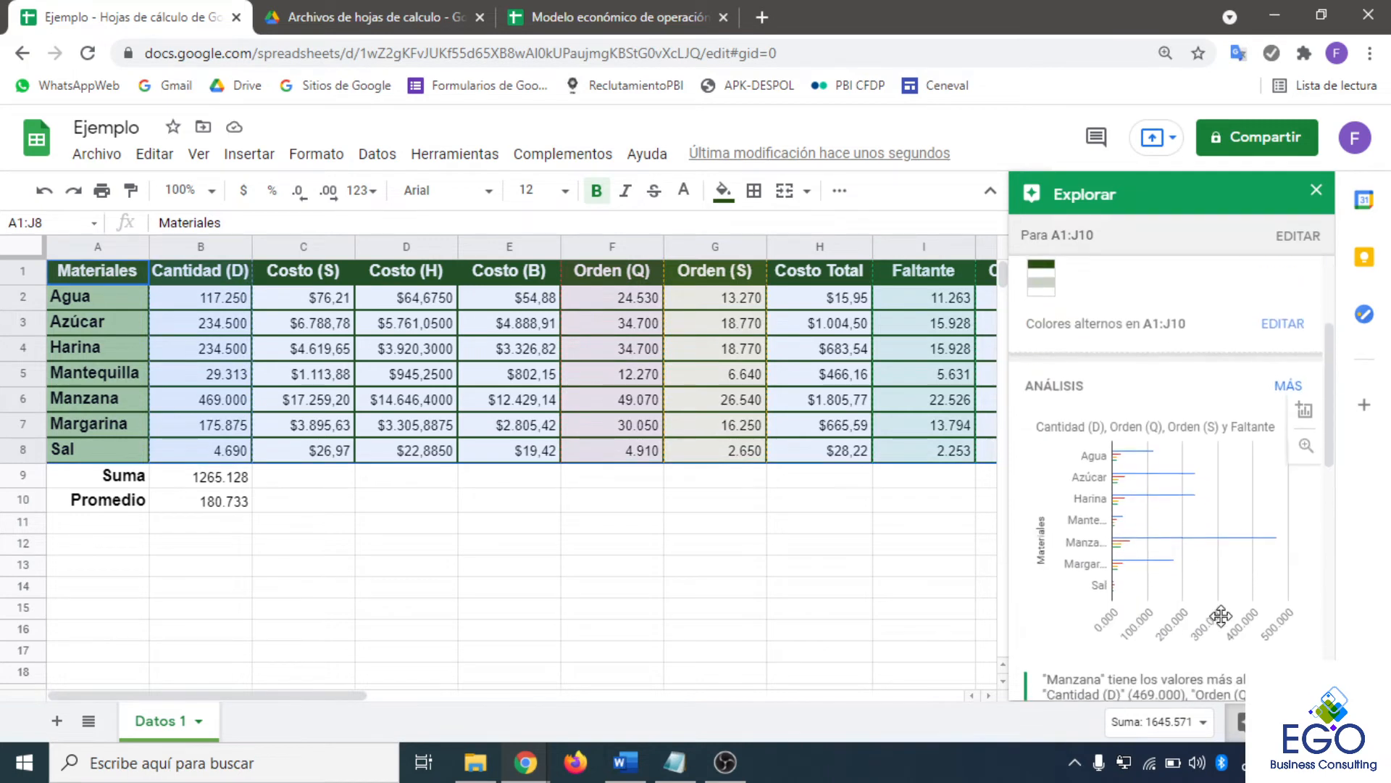
pyautogui.scroll(-5, 1221, 616)
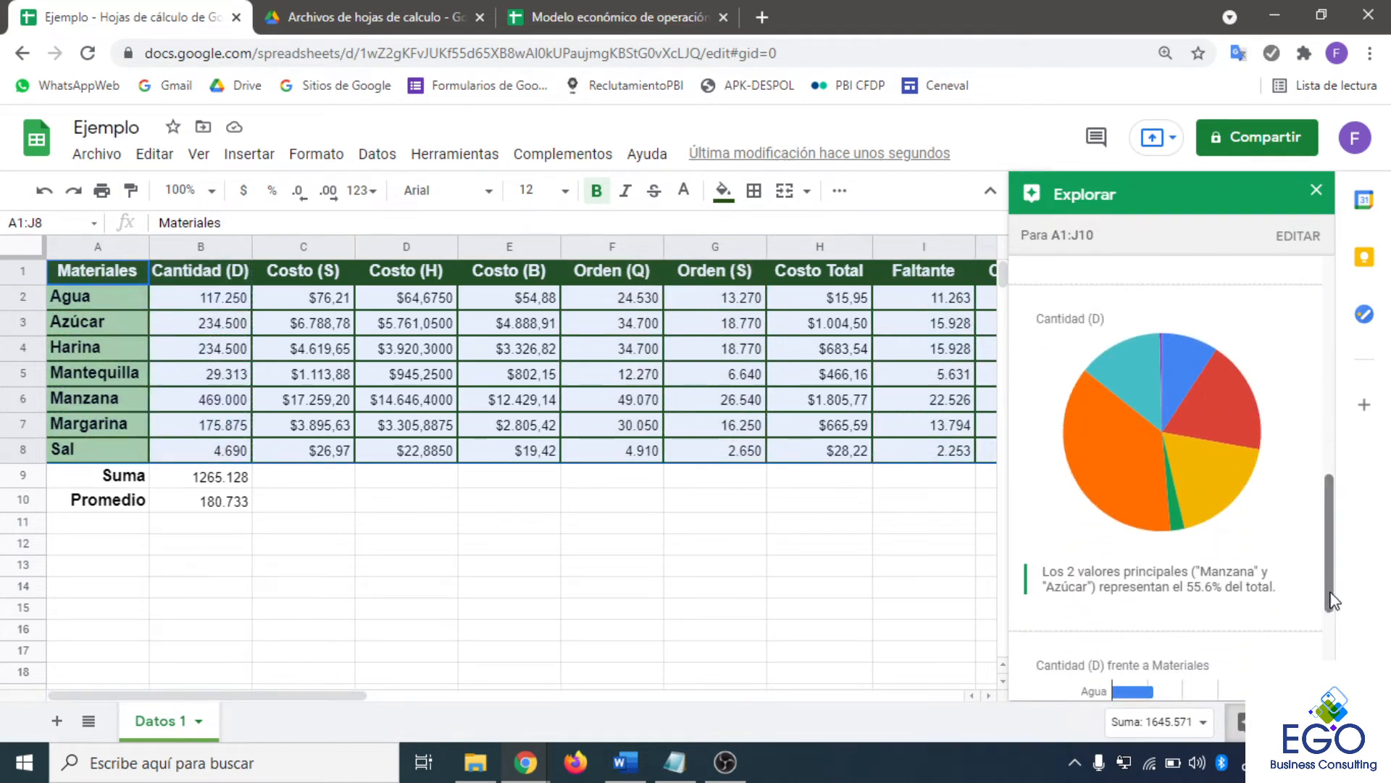
pyautogui.moveTo(1333, 601); pyautogui.dragTo(1335, 476)
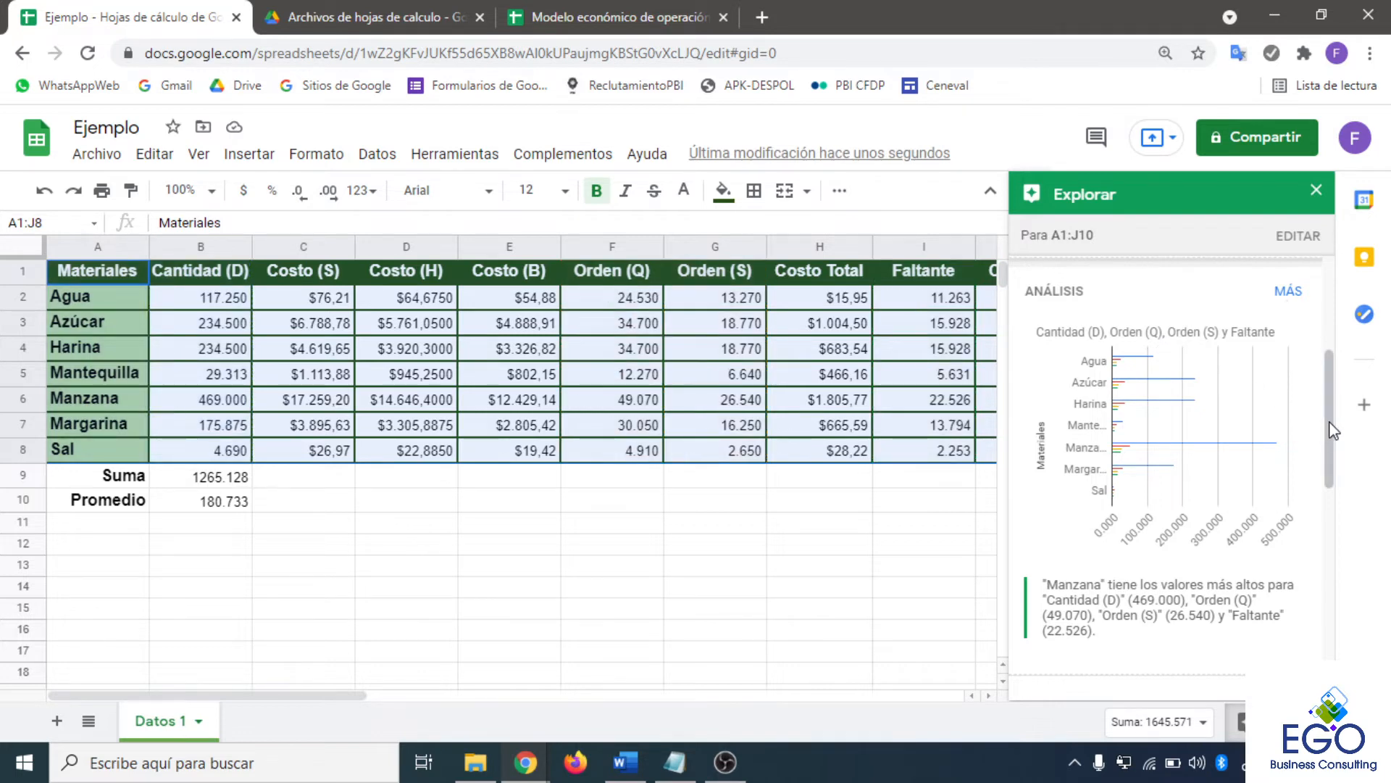
# - Open the full analysis of the materials table, browse the enlarged bar and pie chart previews, and close the analysis
pyautogui.click(1288, 294)
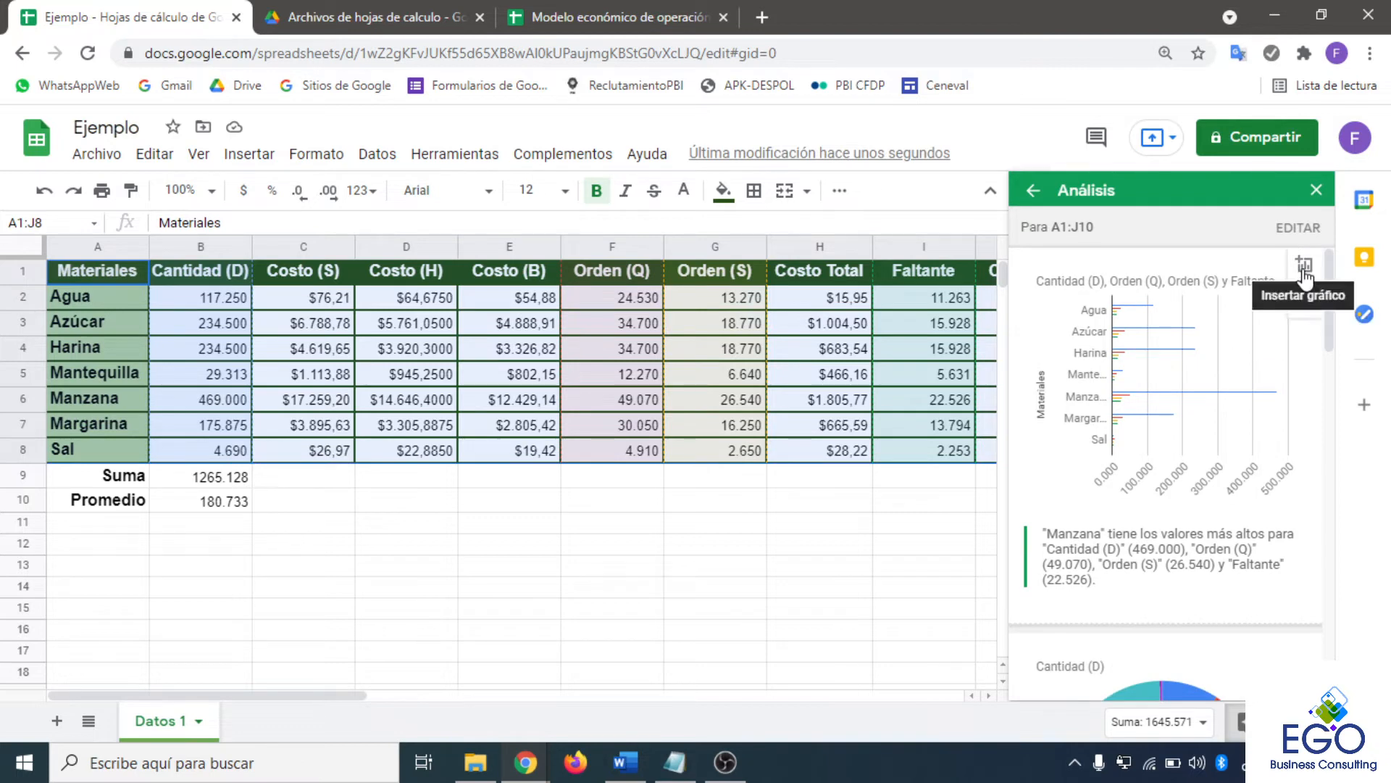
pyautogui.click(1304, 266)
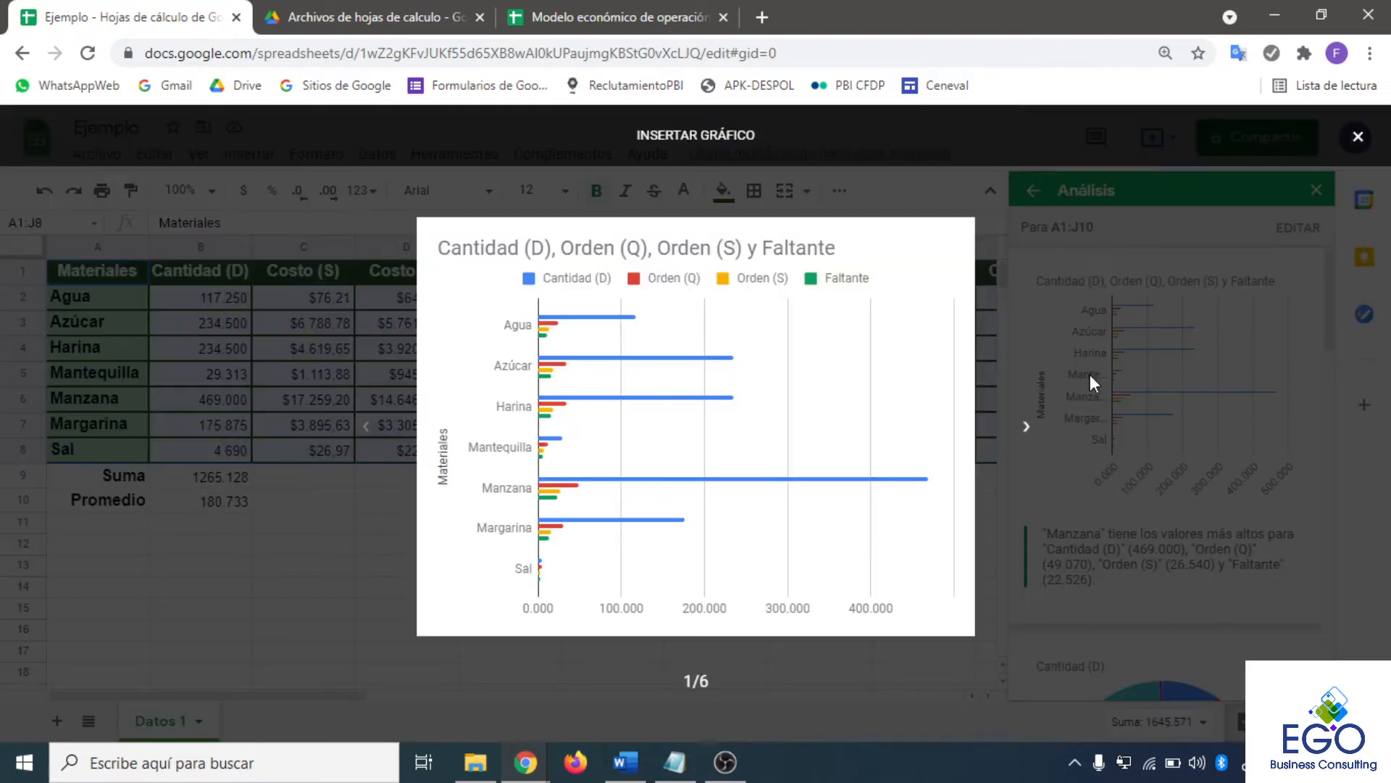
pyautogui.click(1026, 429)
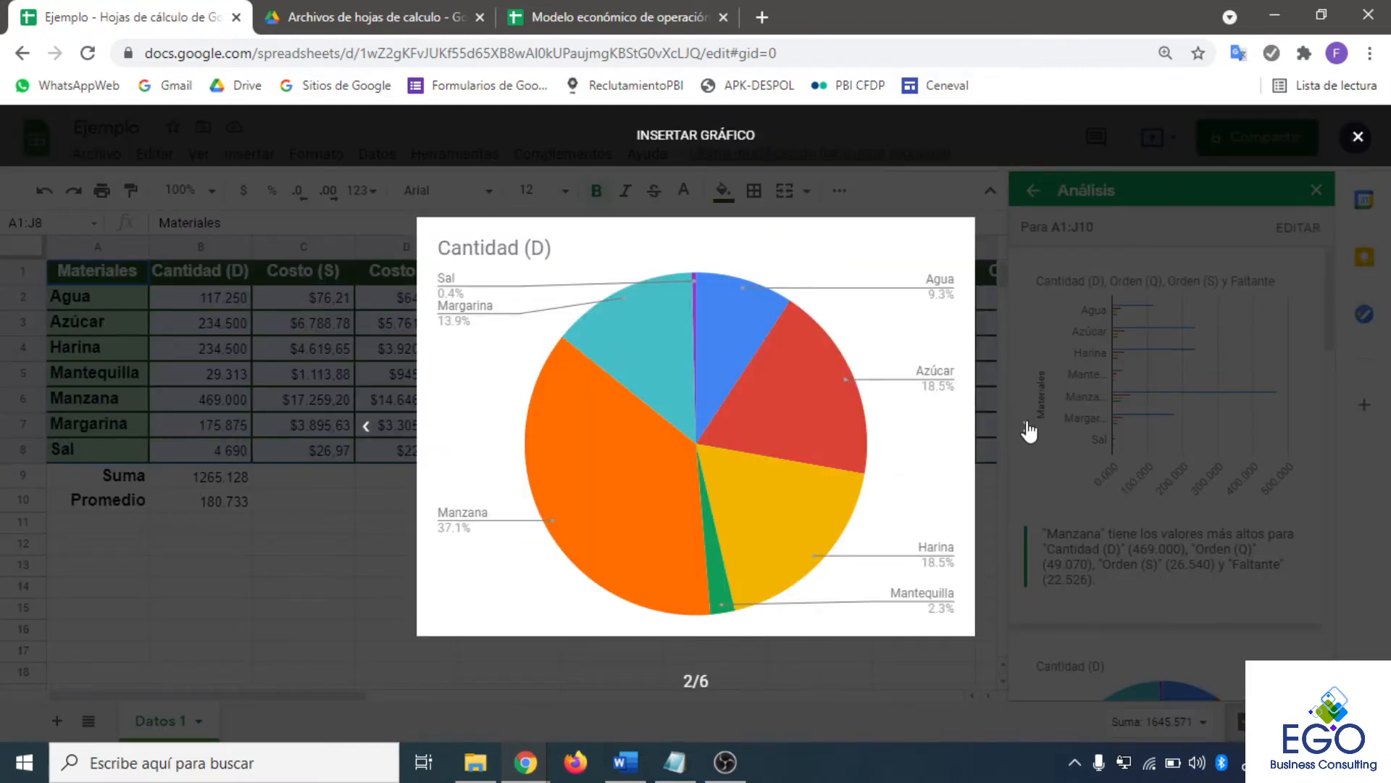
pyautogui.click(1027, 429)
pyautogui.click(1027, 429)
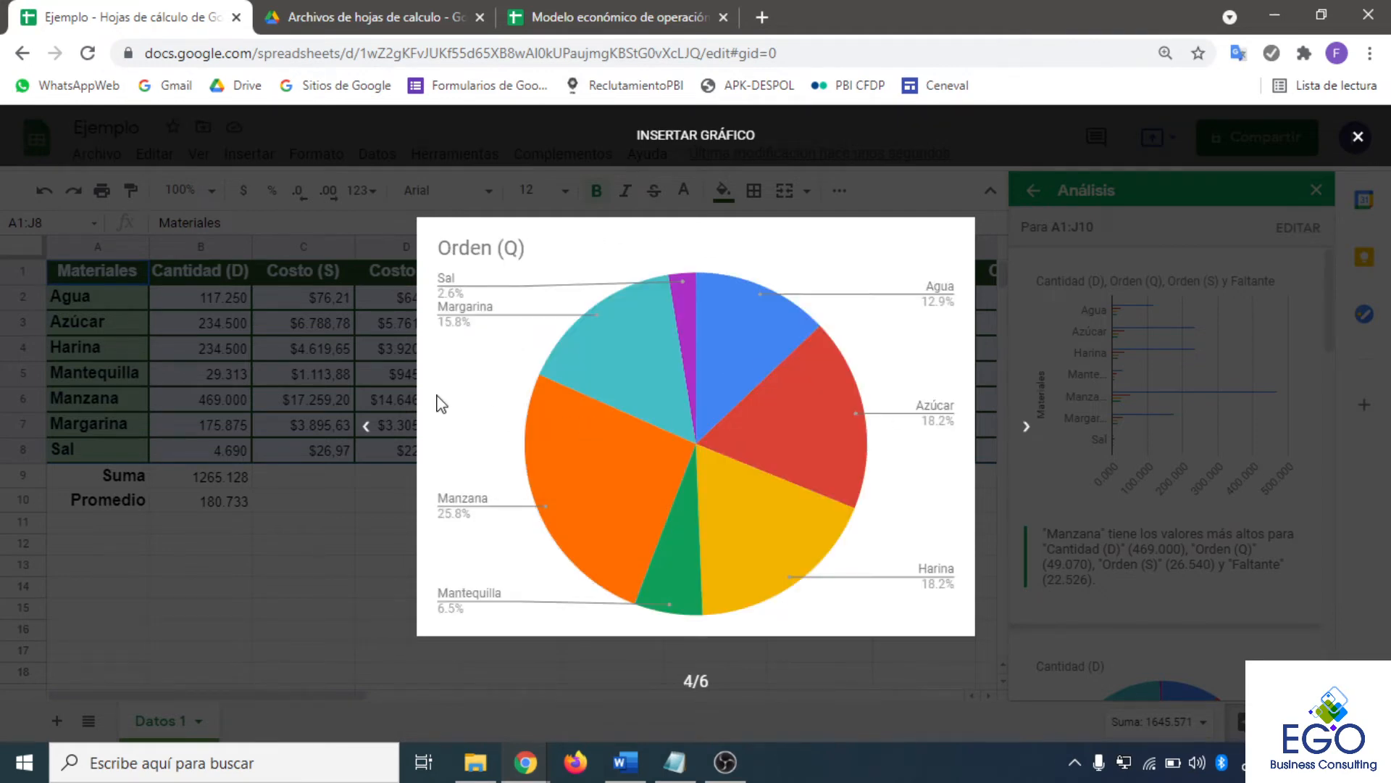
pyautogui.click(367, 429)
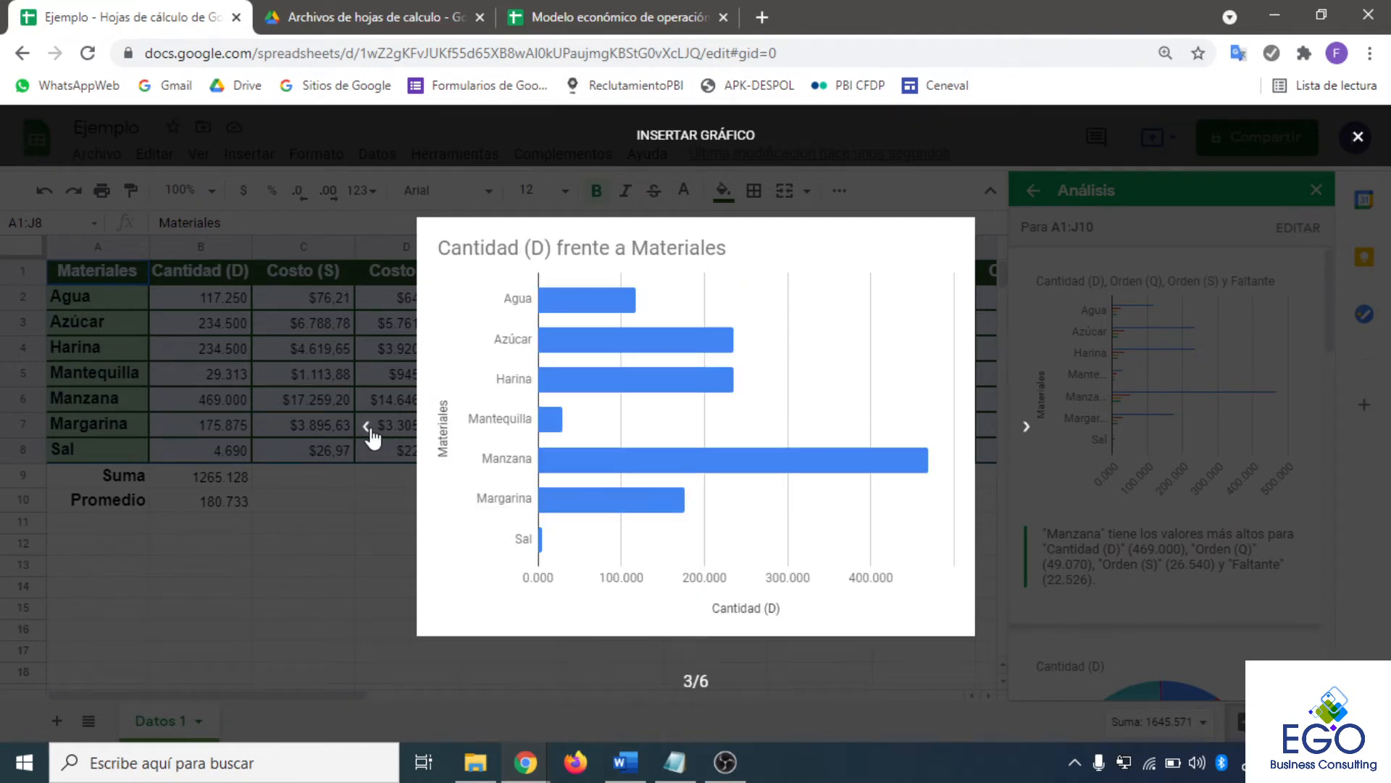
pyautogui.click(1028, 429)
pyautogui.click(1027, 430)
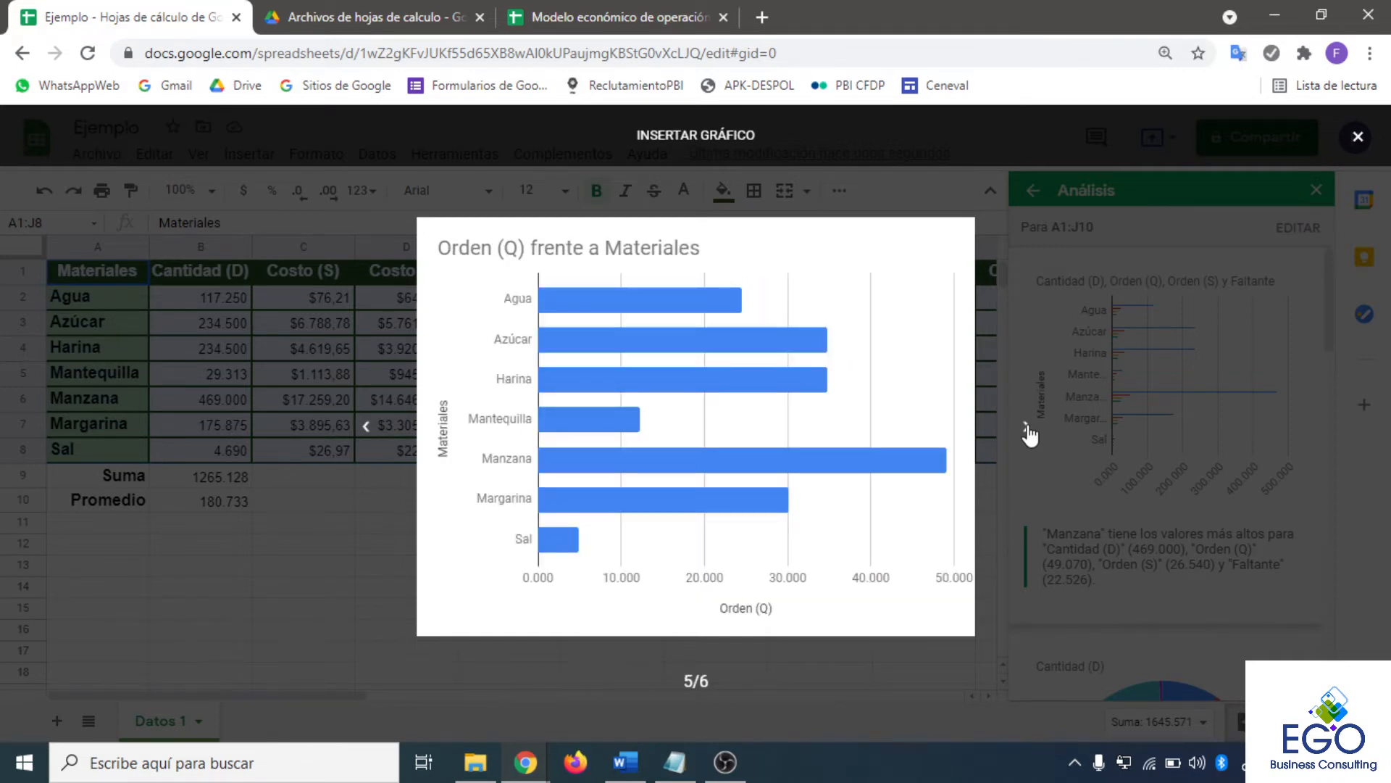
pyautogui.click(1358, 139)
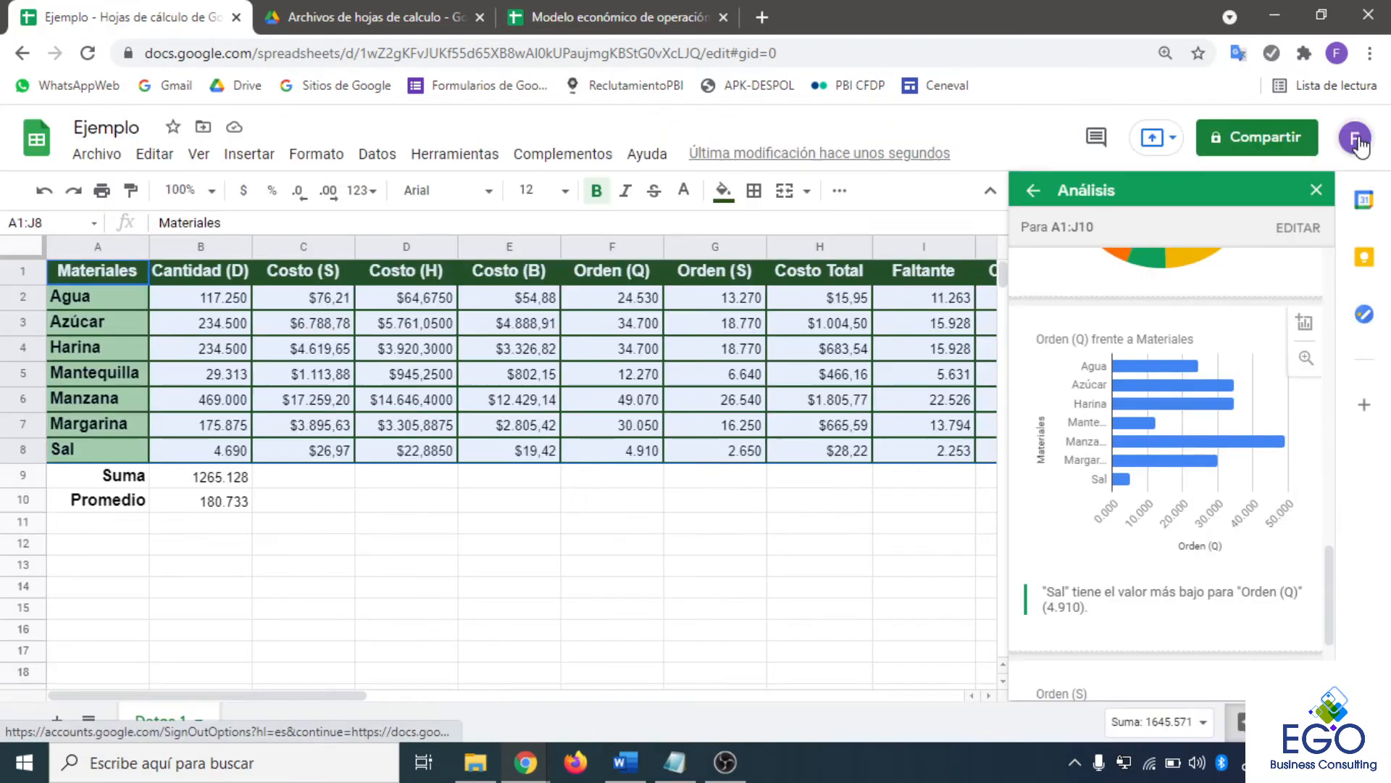
pyautogui.click(1316, 192)
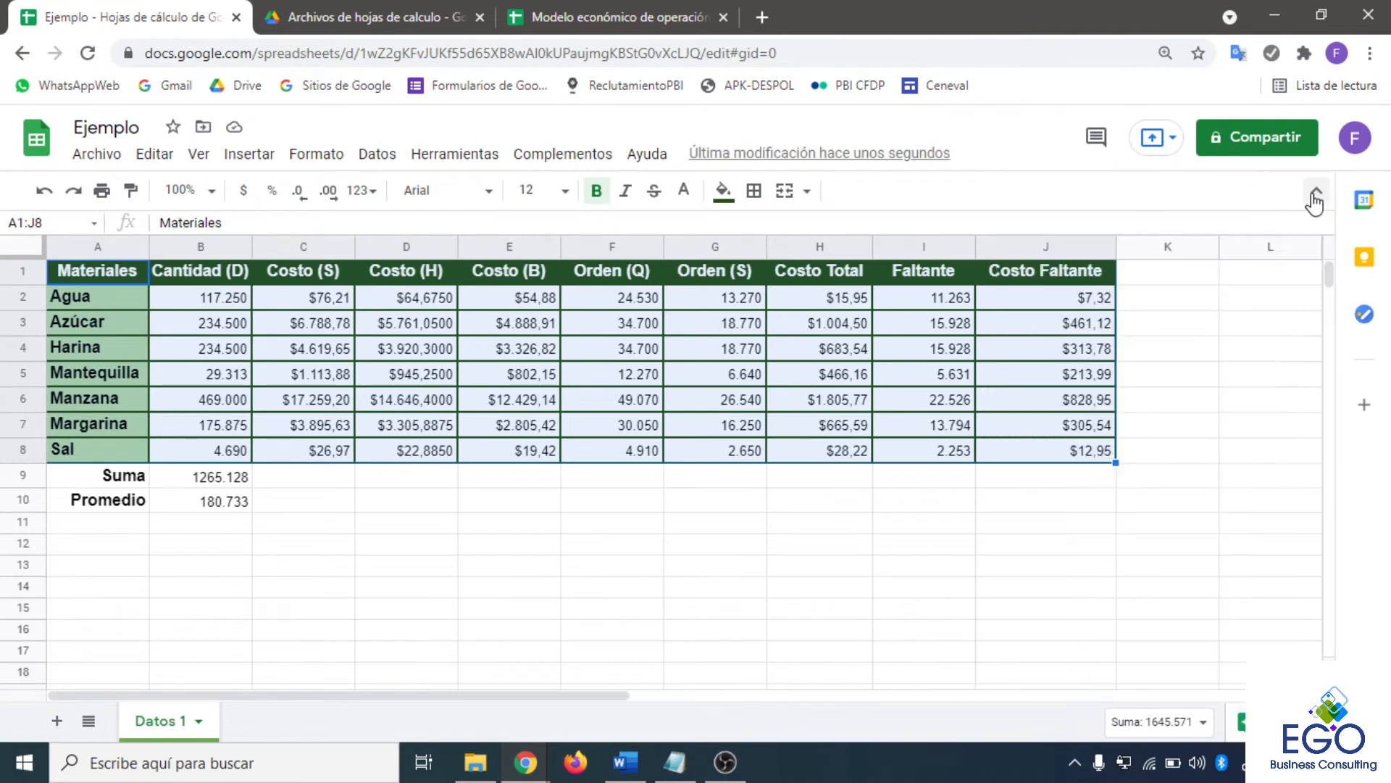
pyautogui.click(1125, 593)
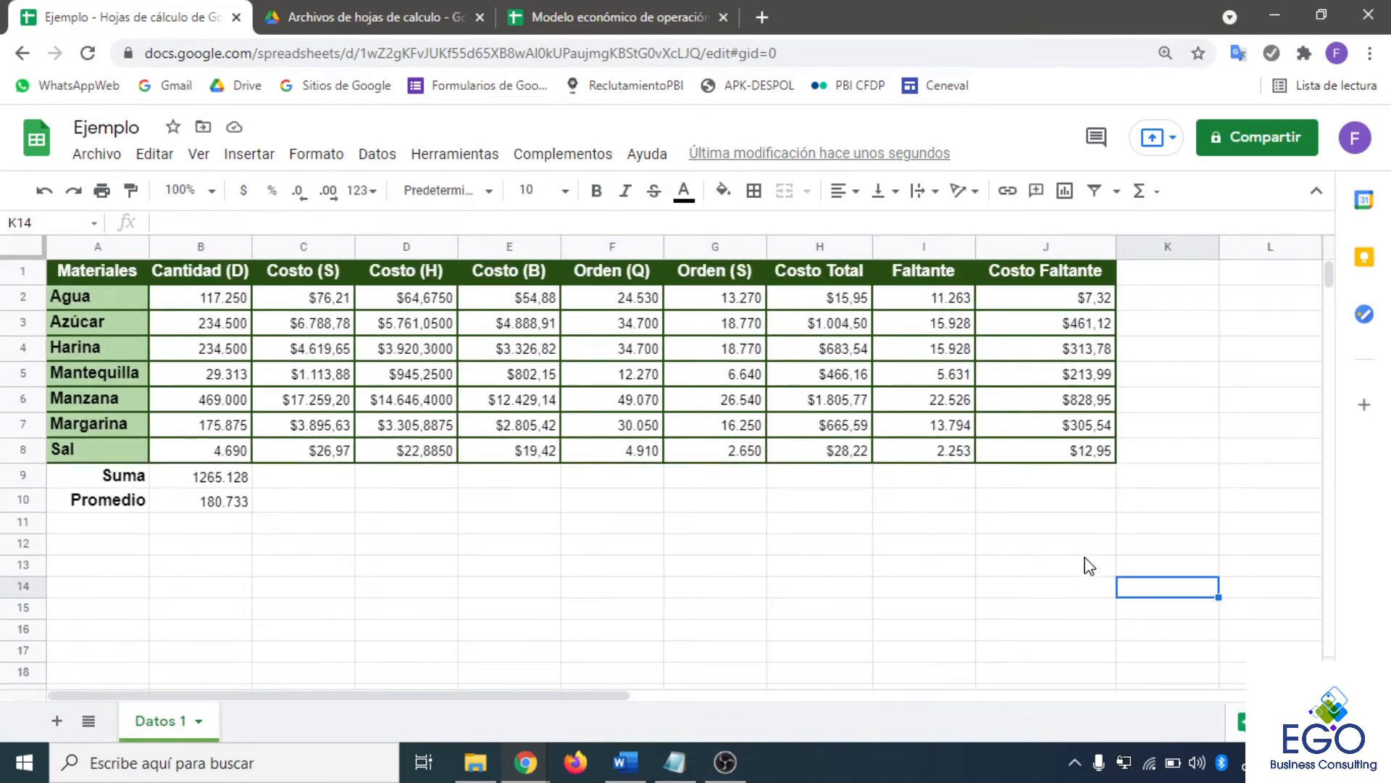
pyautogui.scroll(-3, 1090, 566)
pyautogui.scroll(3, 1089, 566)
pyautogui.click(394, 478)
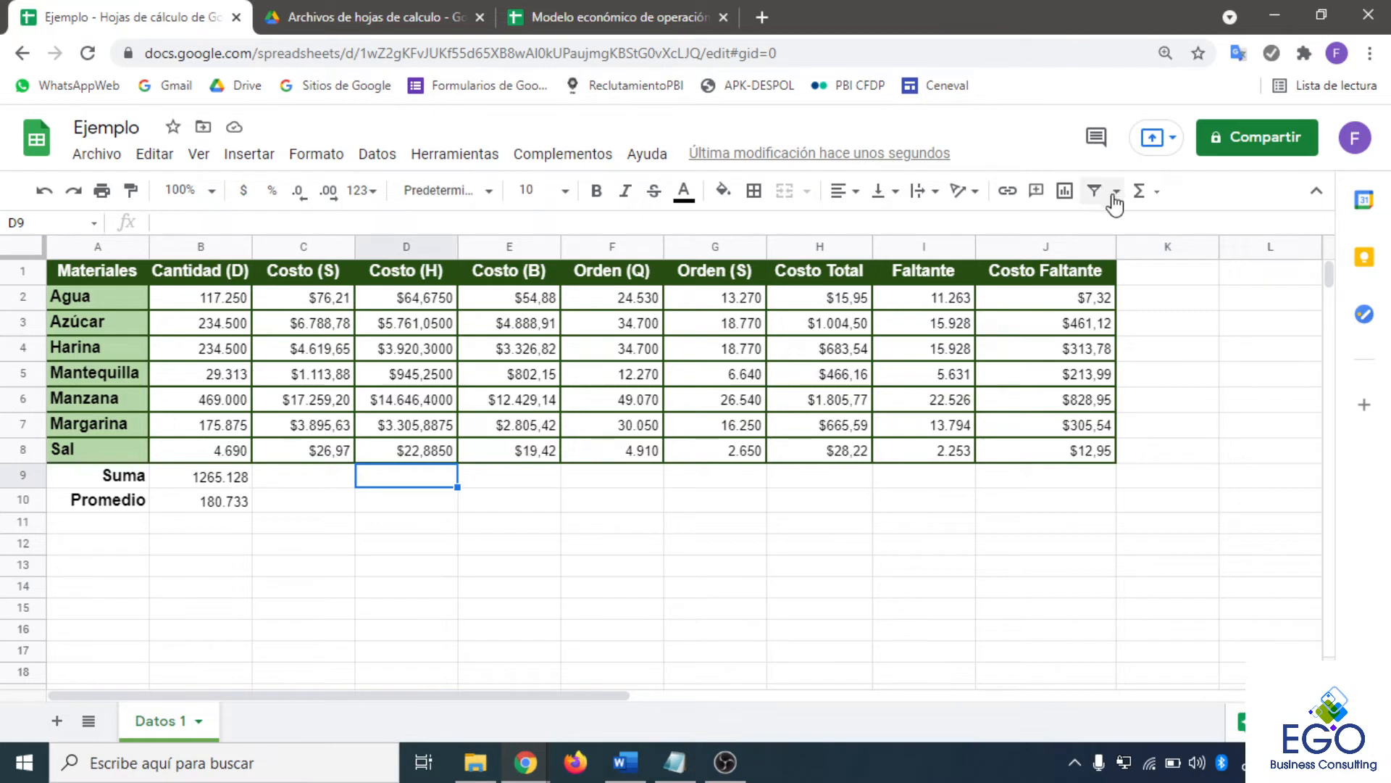
# - Browse the available function categories, examining the Fecha, Búsqueda and Estadística function lists
pyautogui.click(1139, 193)
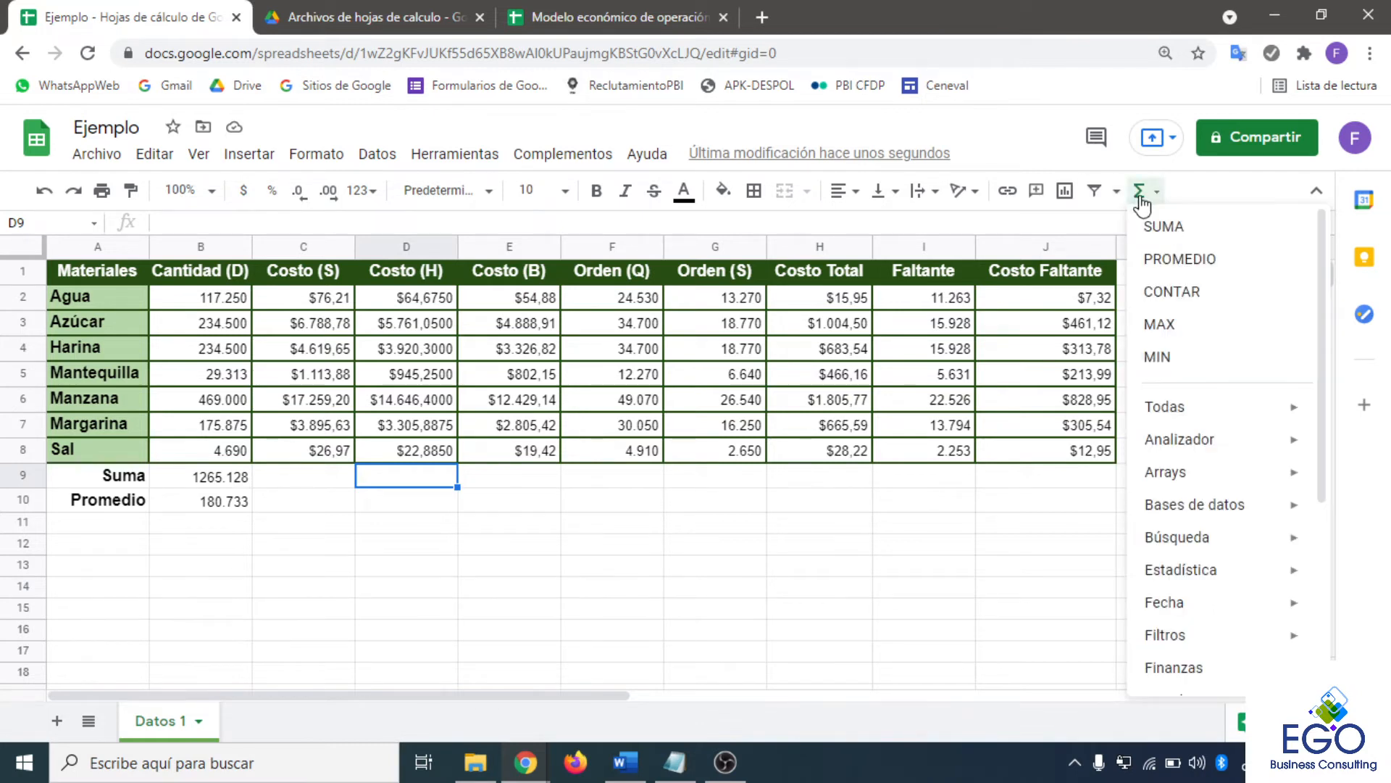
pyautogui.moveTo(1252, 419)
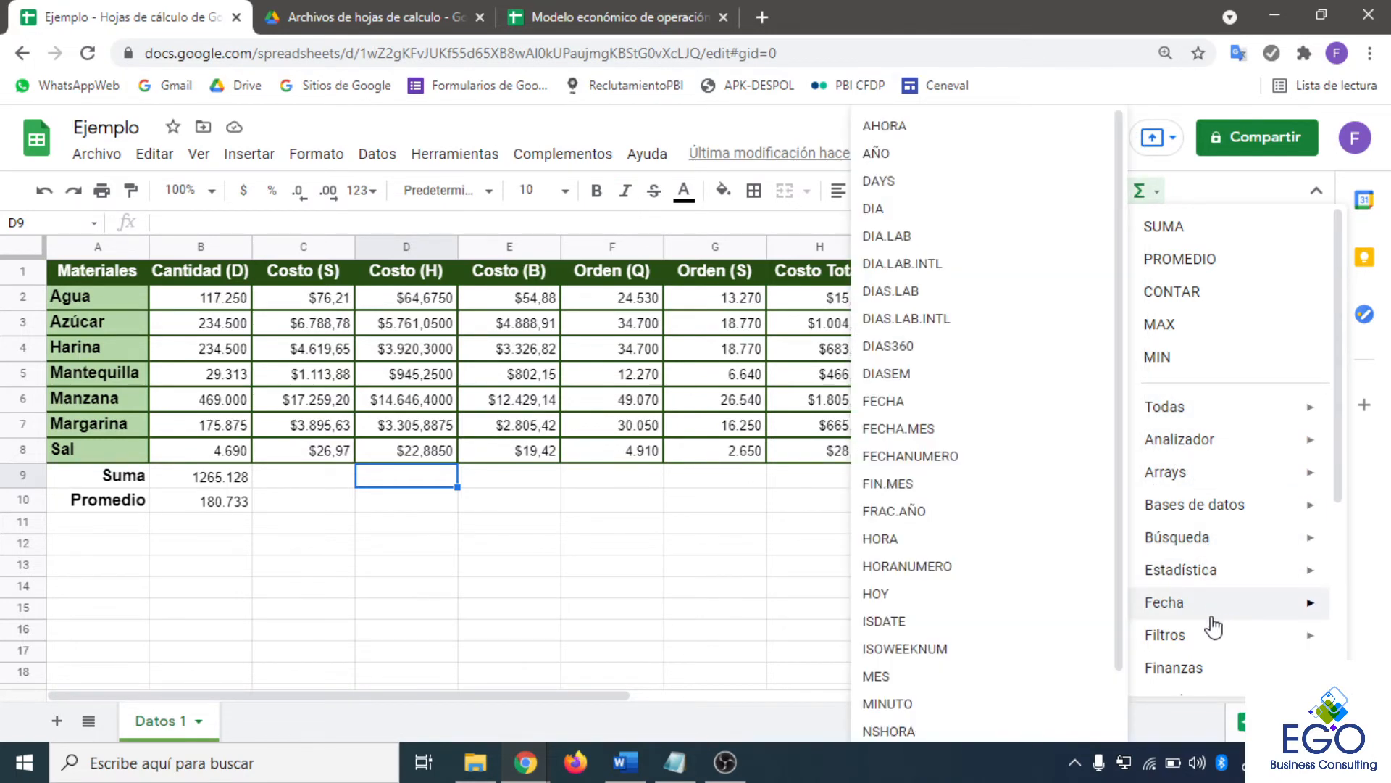
pyautogui.moveTo(1186, 553)
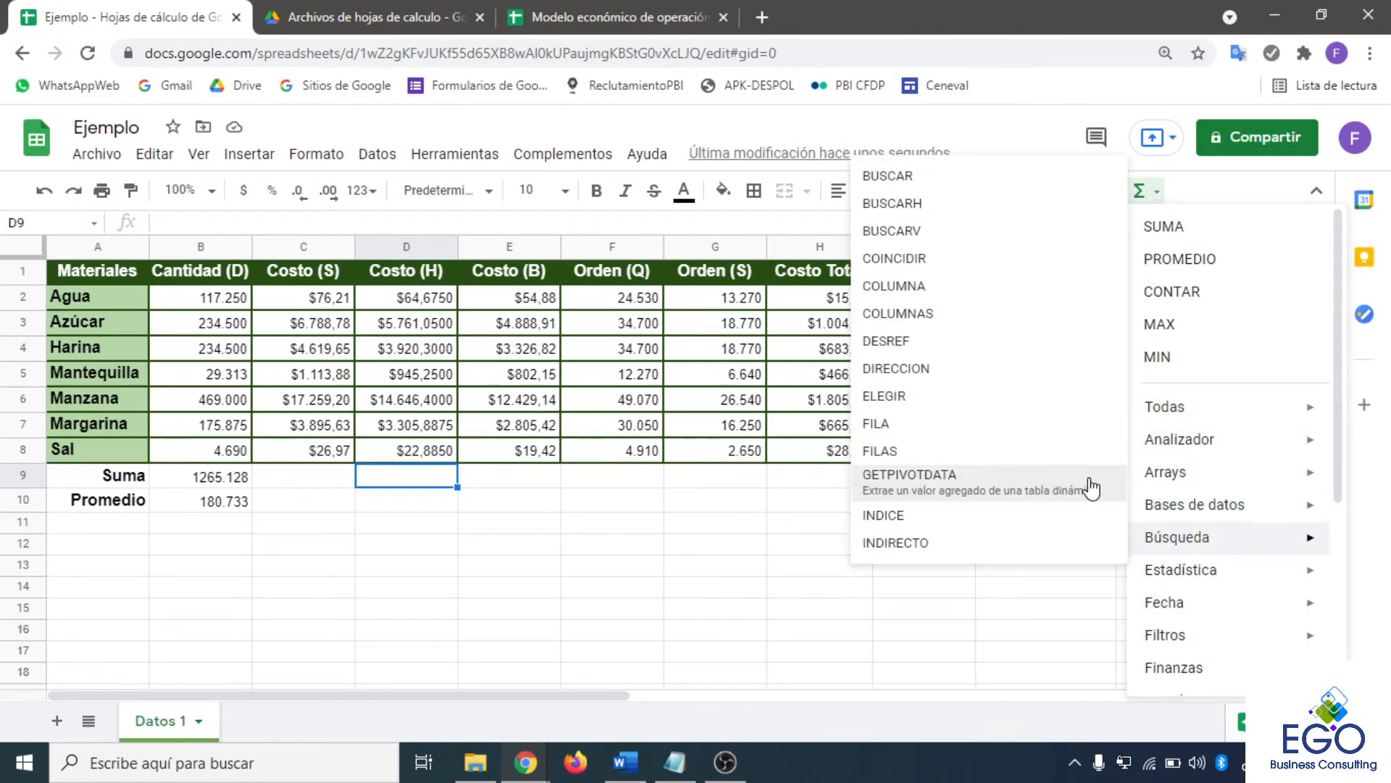
pyautogui.moveTo(1209, 572)
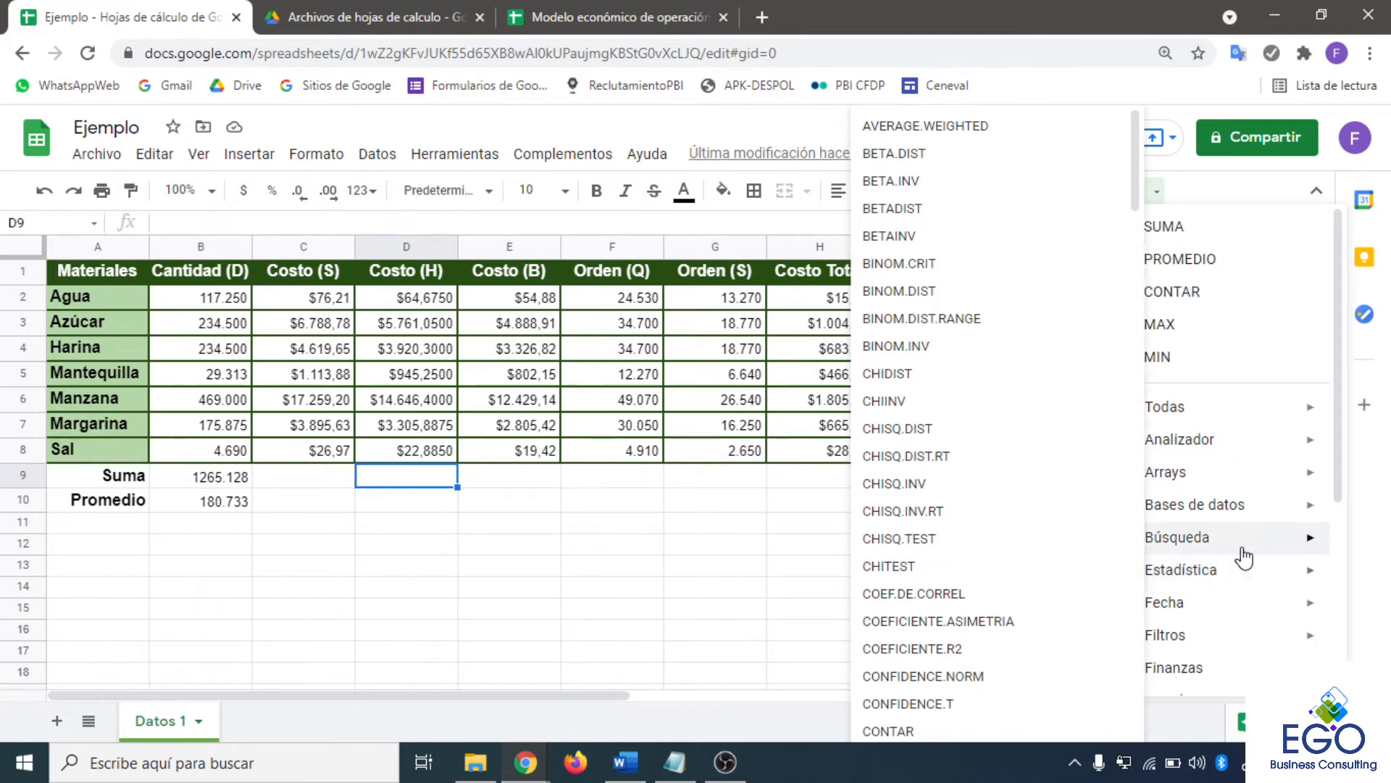
# - Hide the document header and menus to enlarge the sheet area, select cell E4, and restore the header
pyautogui.click(1316, 191)
pyautogui.click(1315, 192)
pyautogui.click(500, 293)
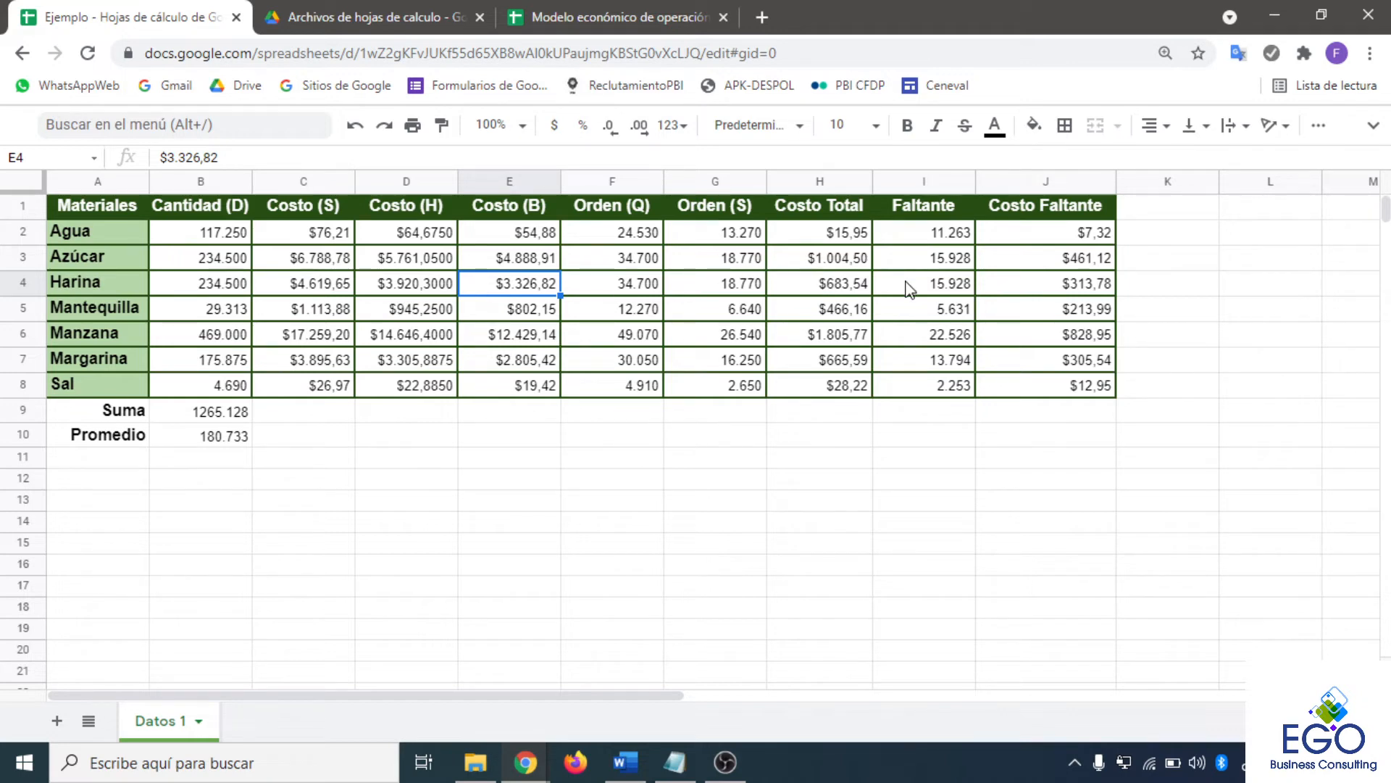
pyautogui.click(1374, 129)
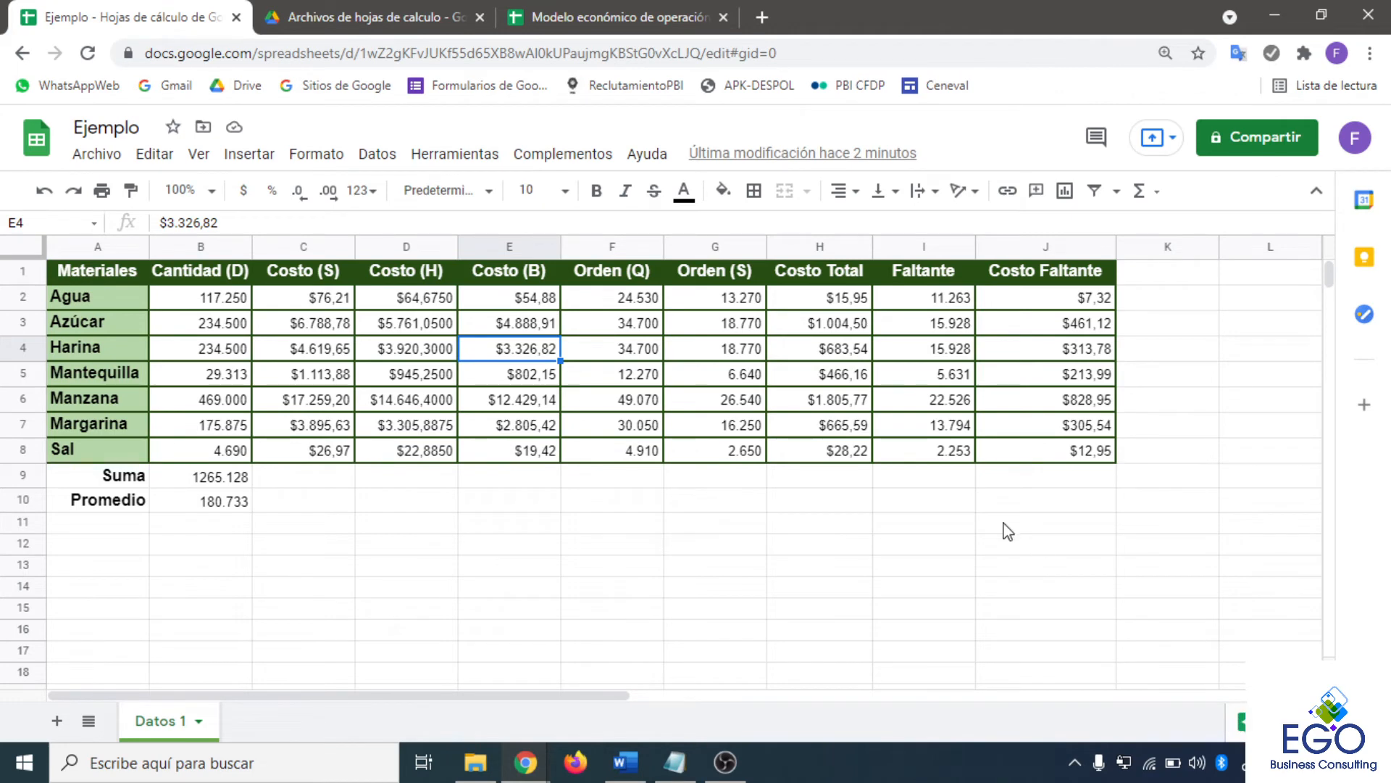
# - Select the Costo (S) column C1:C8 with its heading and insert a chart from it
pyautogui.click(314, 352)
pyautogui.click(344, 304)
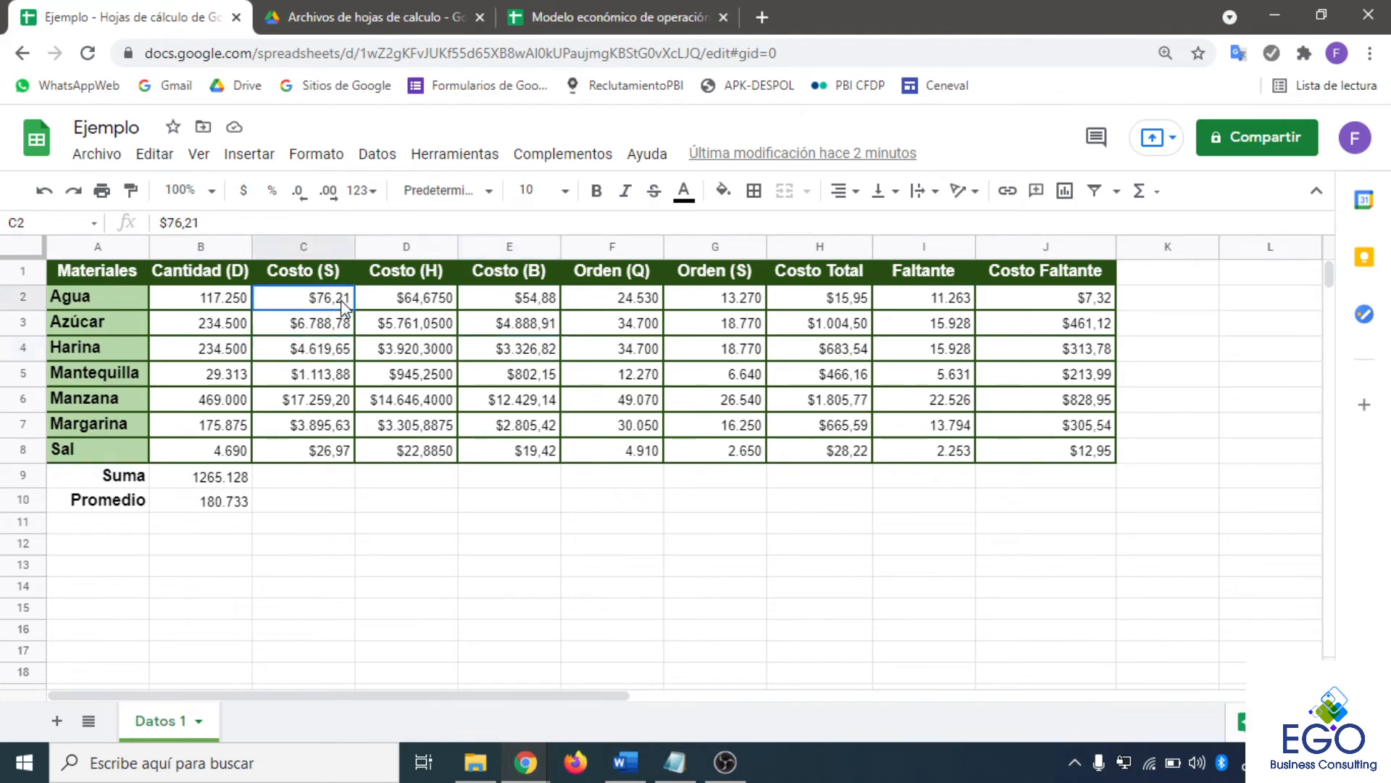
pyautogui.click(336, 279)
pyautogui.hotkey('ctrl', 'shift', 'Down')
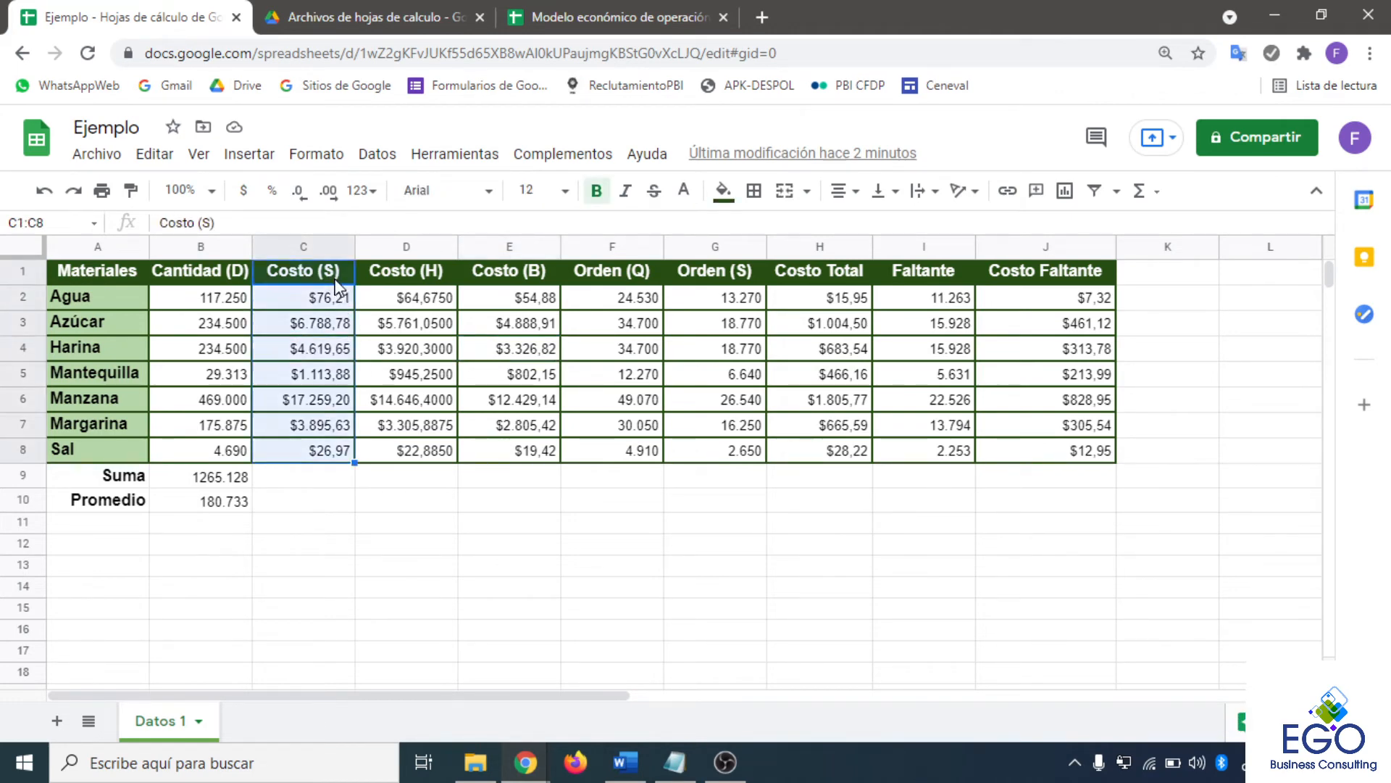
pyautogui.click(249, 155)
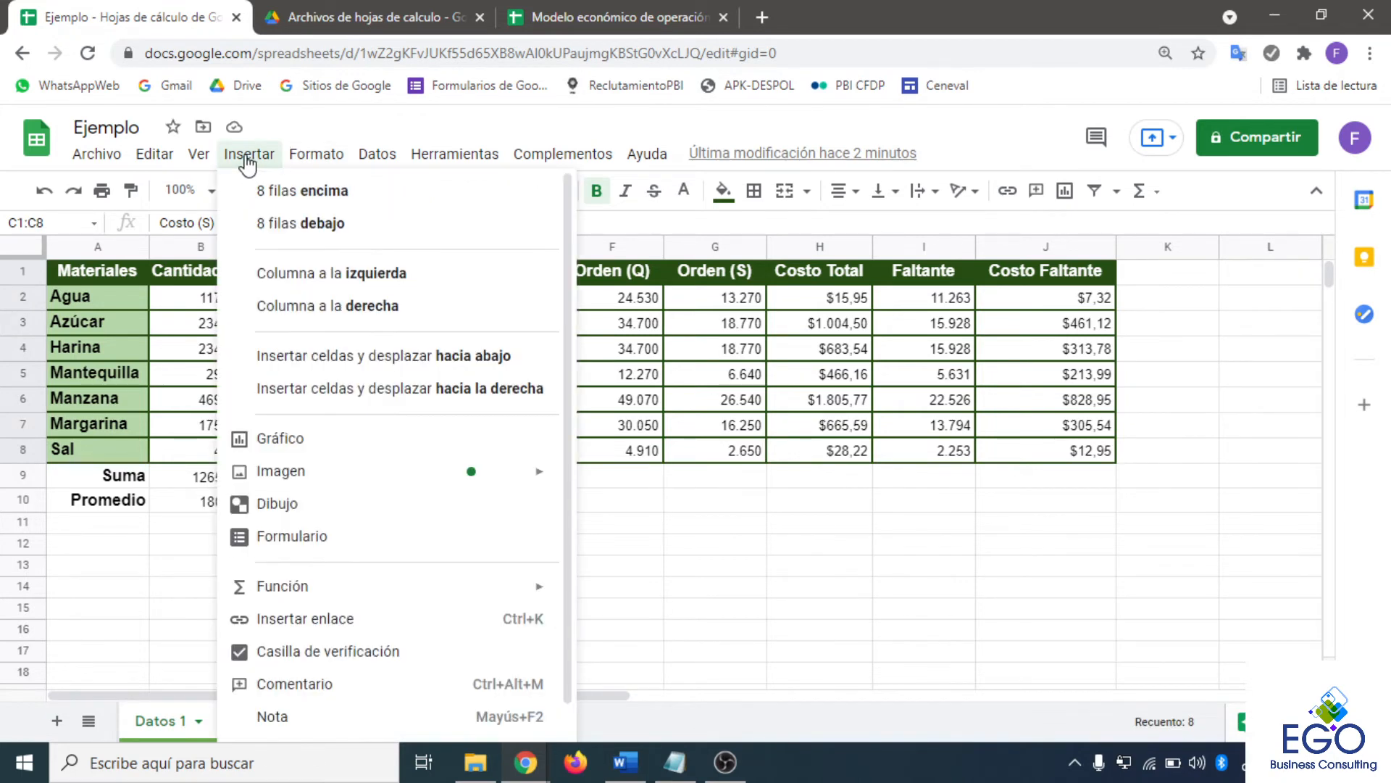
pyautogui.click(353, 450)
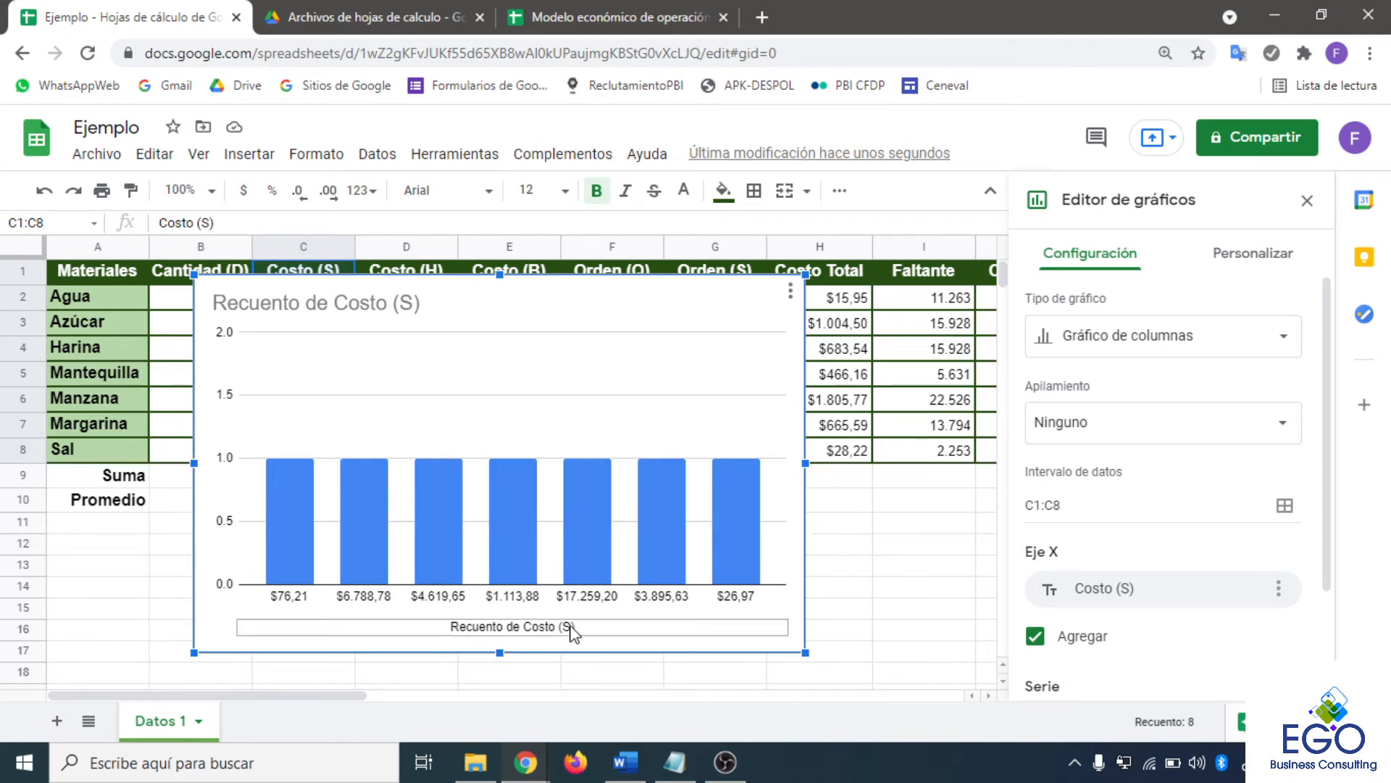
# - Change the Costo (S) chart to the suggested pie chart, review its configuration settings, and close the chart editor
pyautogui.click(1275, 341)
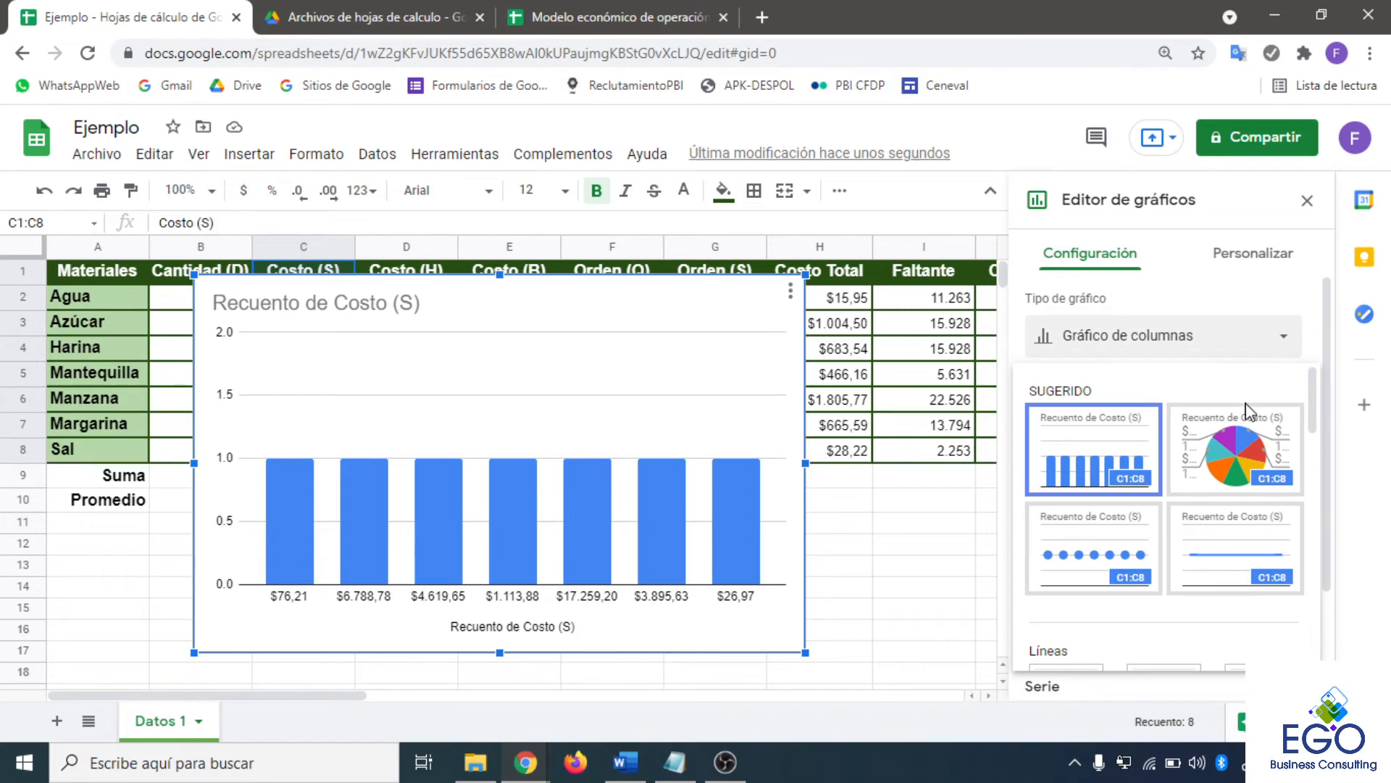
pyautogui.click(1244, 467)
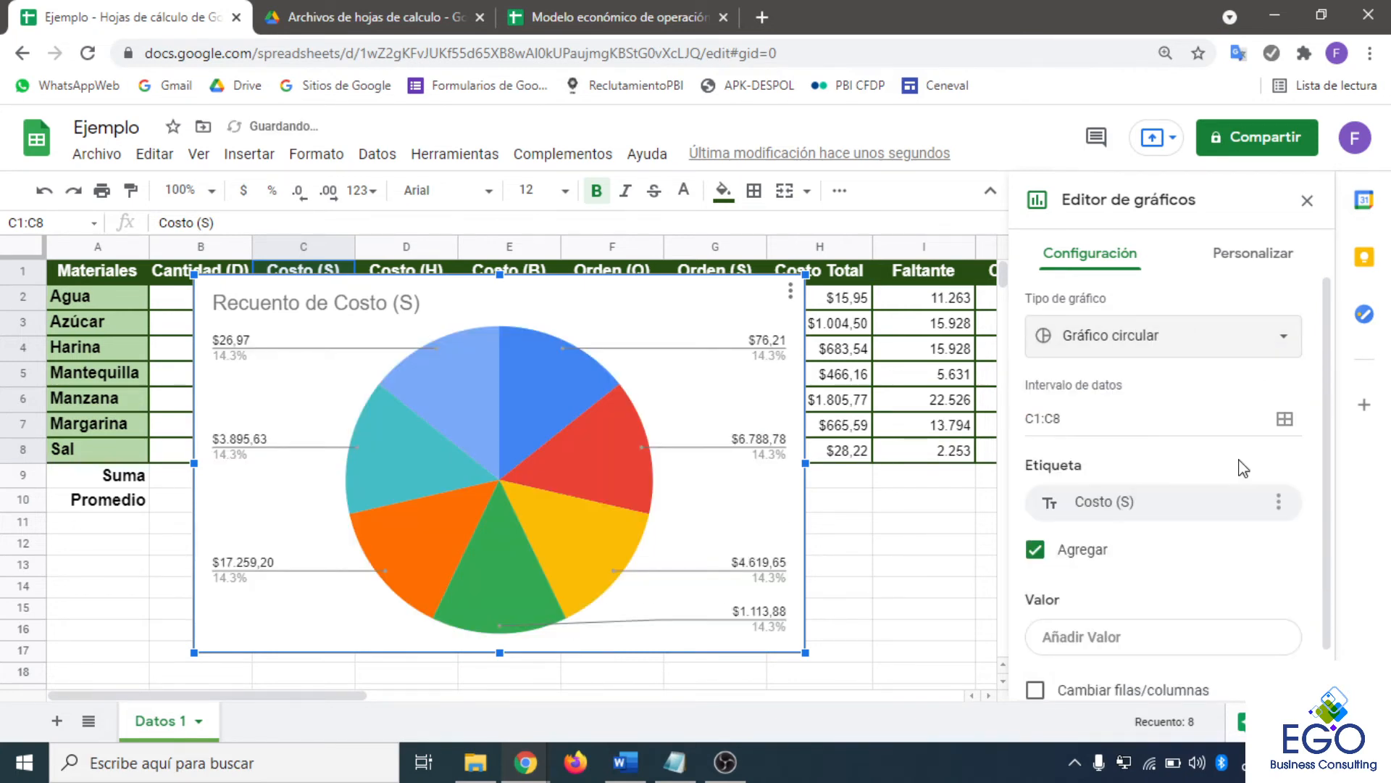
pyautogui.scroll(-1, 1324, 532)
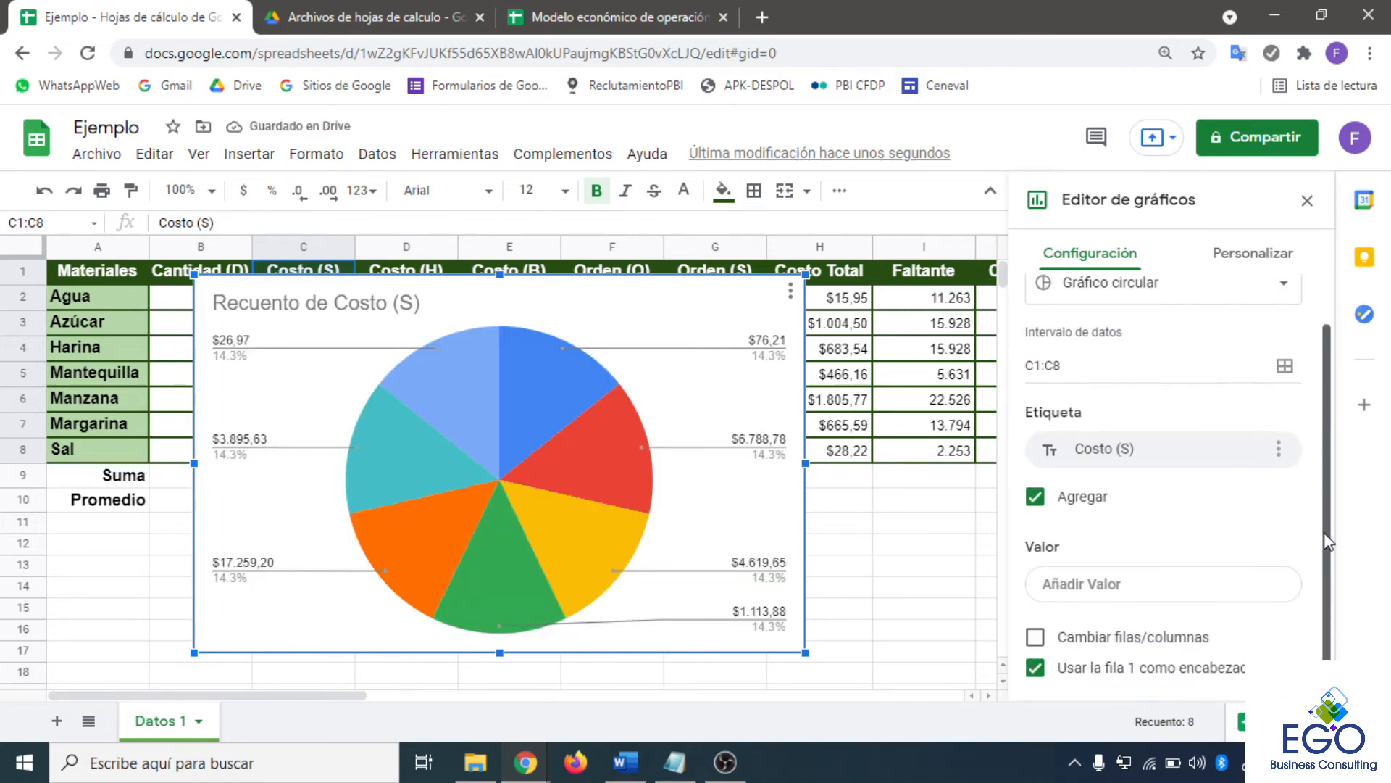
pyautogui.click(1309, 200)
# - Review the Costo (S) chart's available options, delete the chart and deselect the data range
pyautogui.click(795, 299)
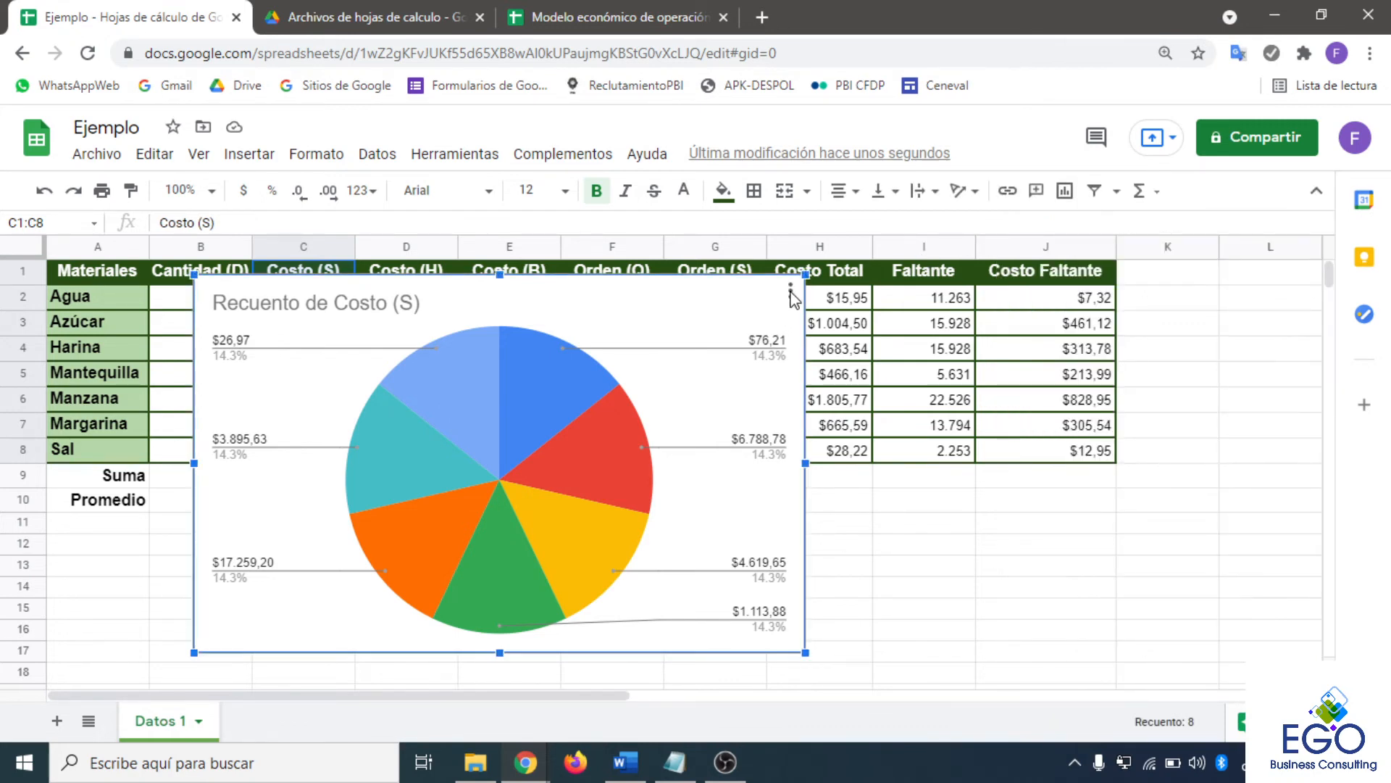
pyautogui.click(789, 293)
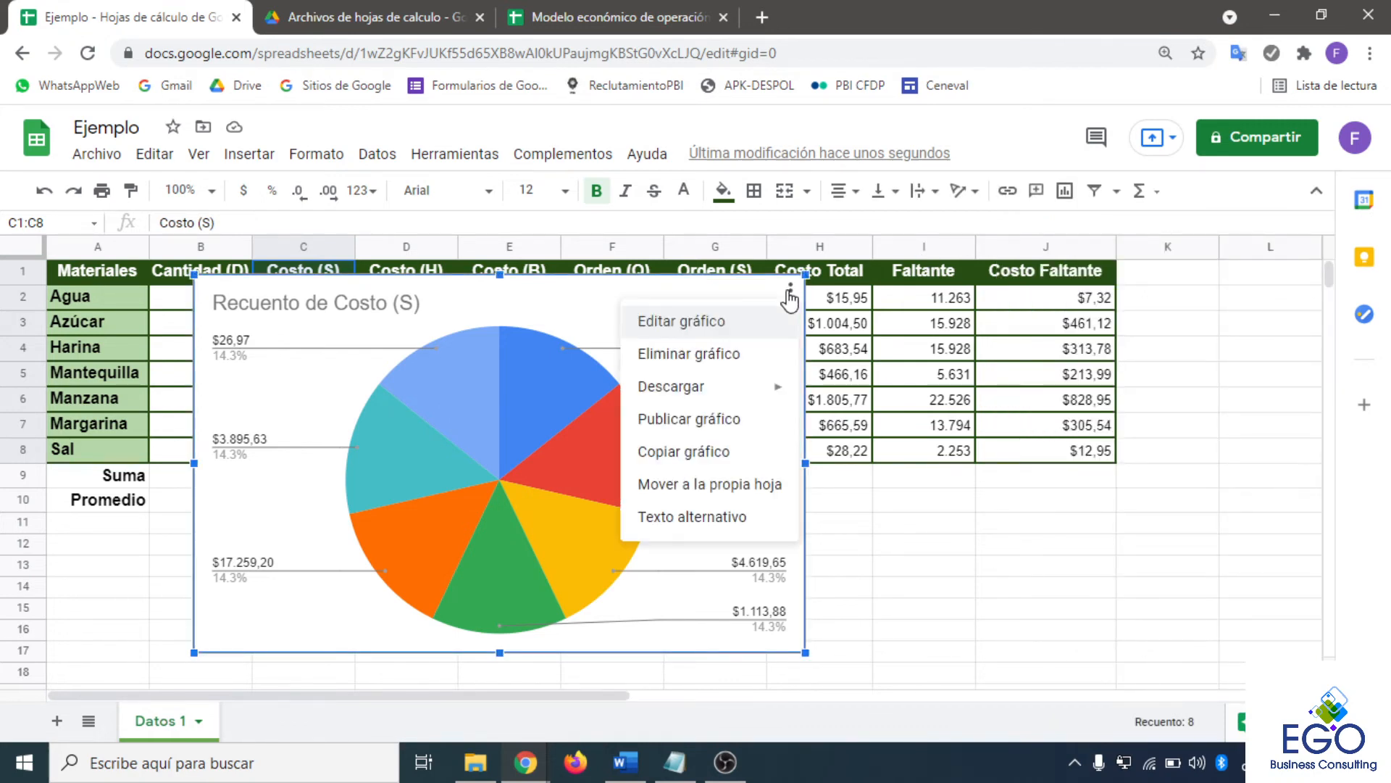
pyautogui.click(743, 355)
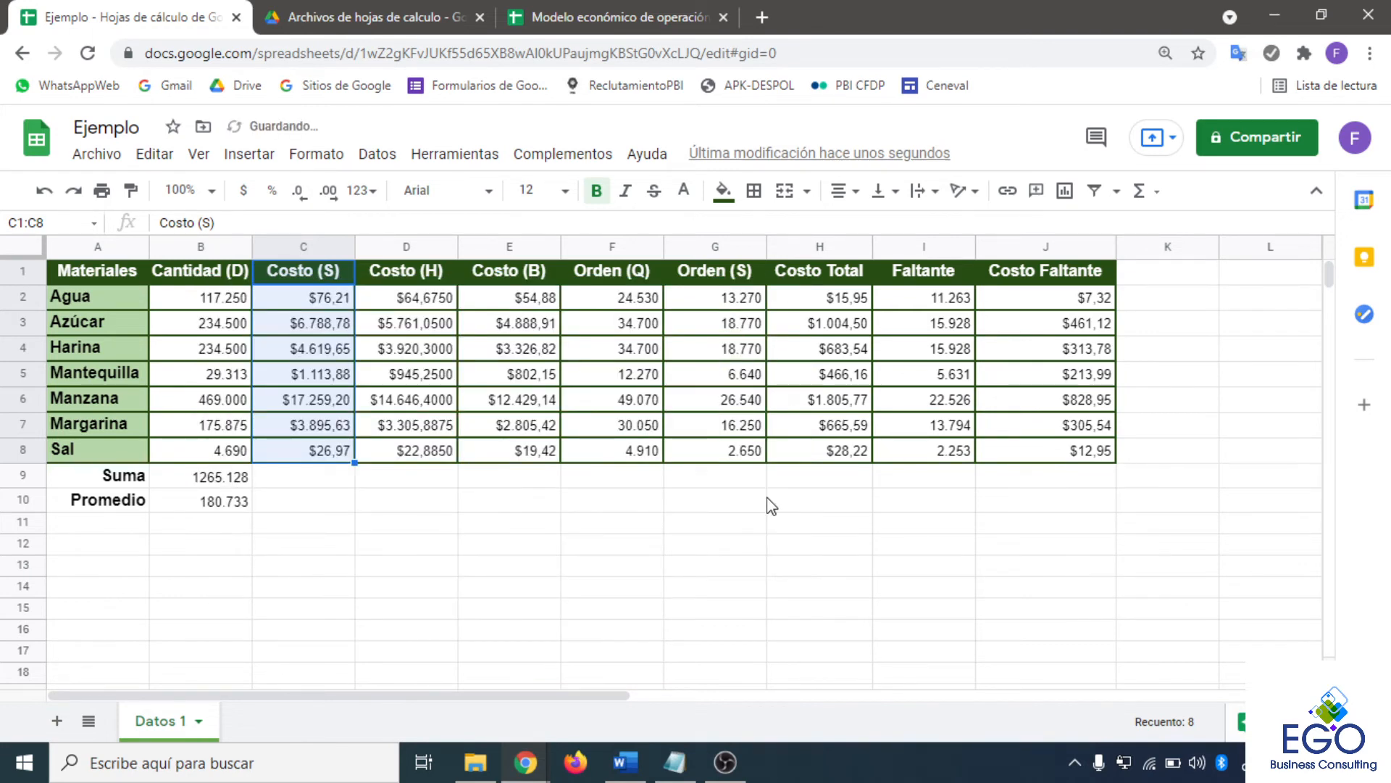
pyautogui.click(761, 501)
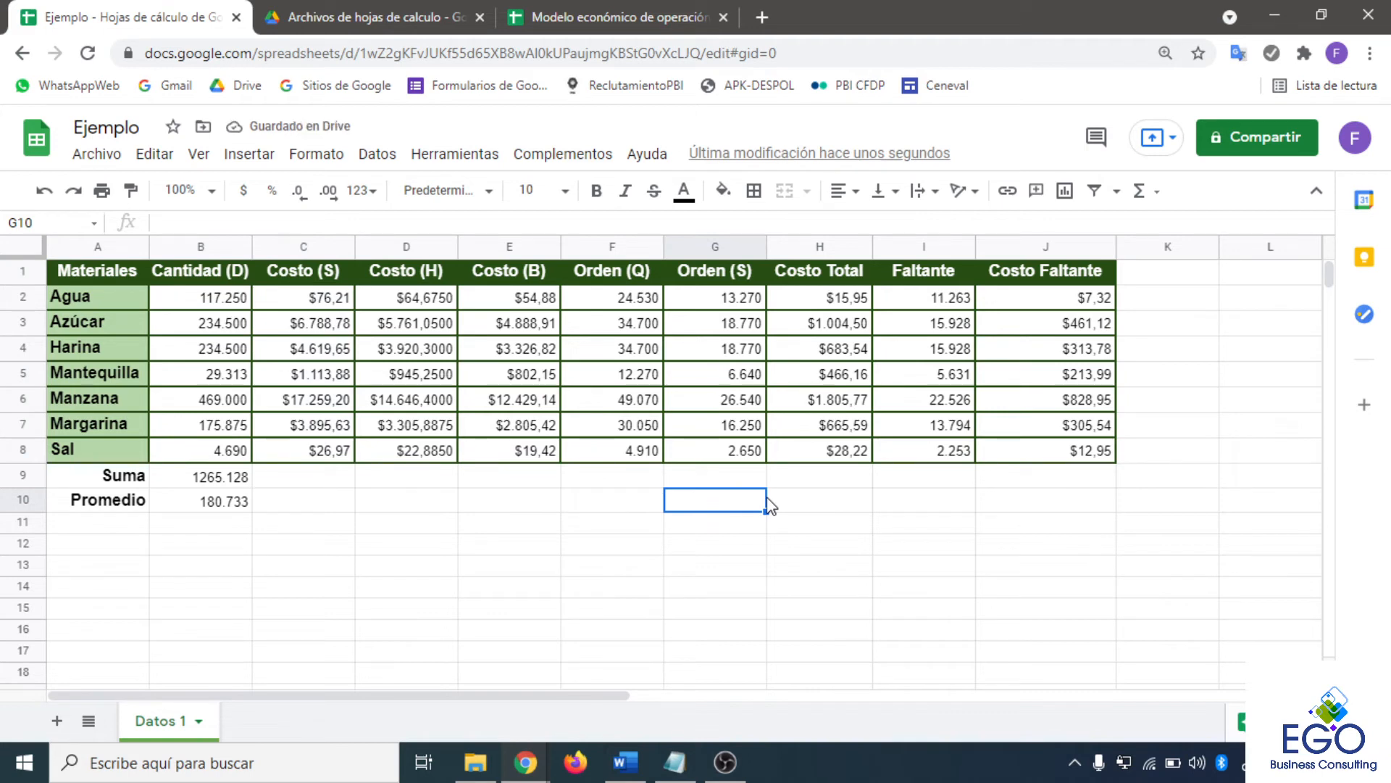
# - Try to calculate the standard deviation of the Costo (H) values D2:D8 in cell D9 with the statistical function DESVEST
pyautogui.click(1149, 200)
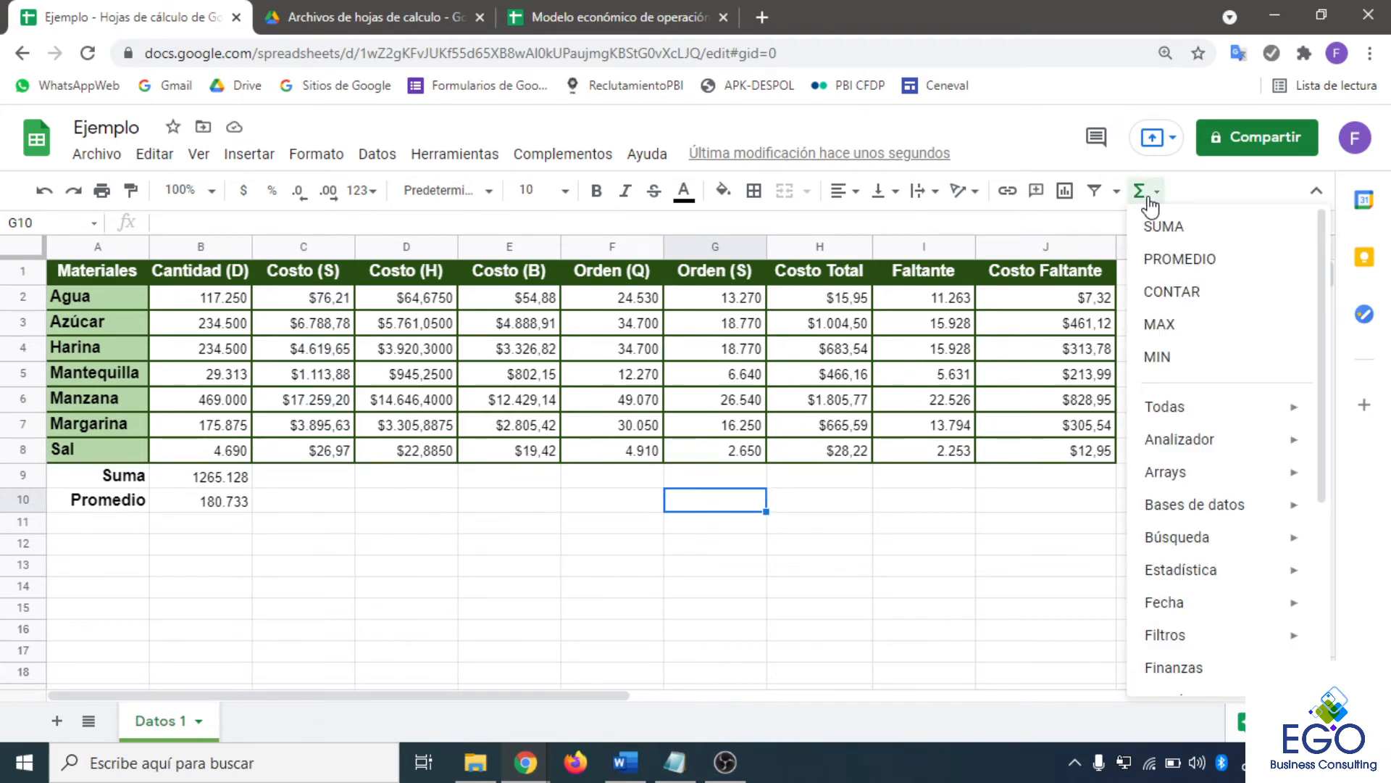
pyautogui.click(958, 565)
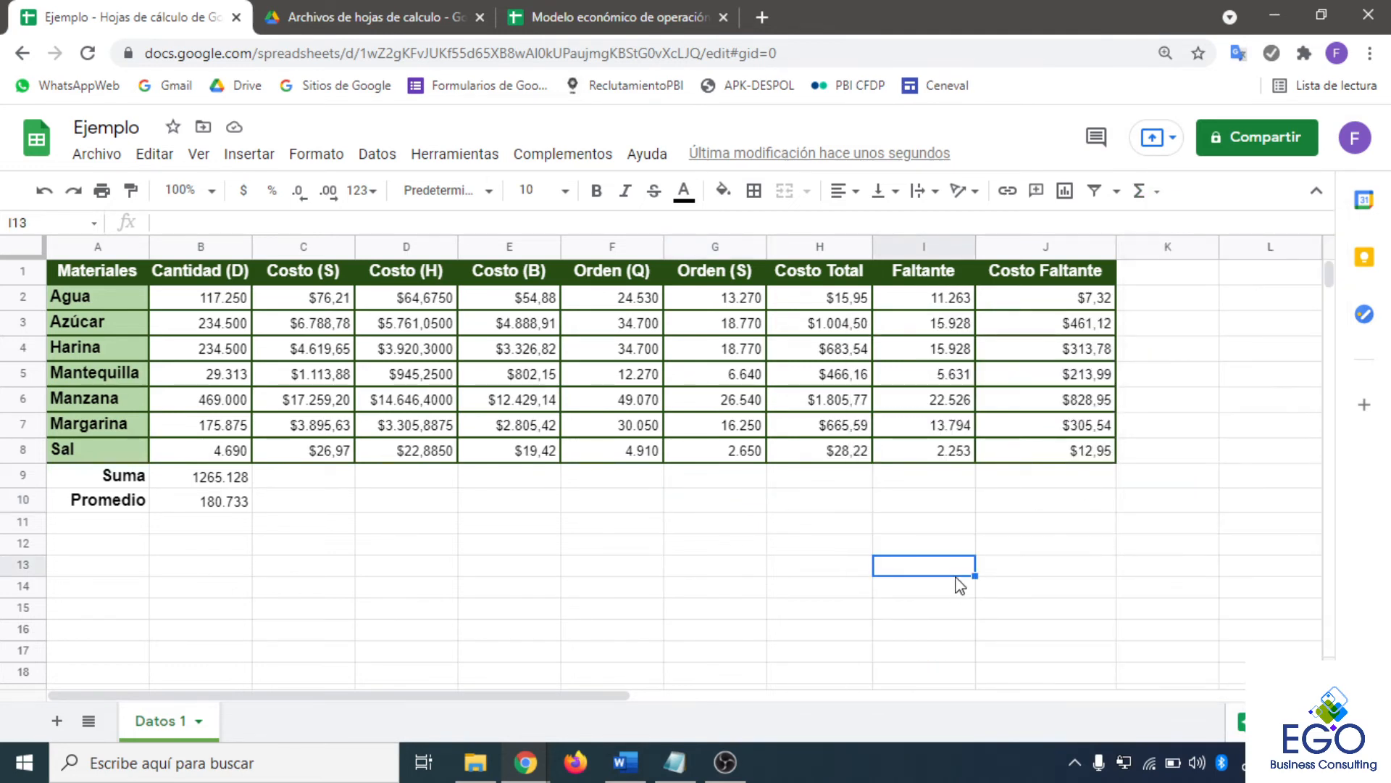
pyautogui.click(434, 307)
pyautogui.hotkey('ctrl', 'shift', 'Down')
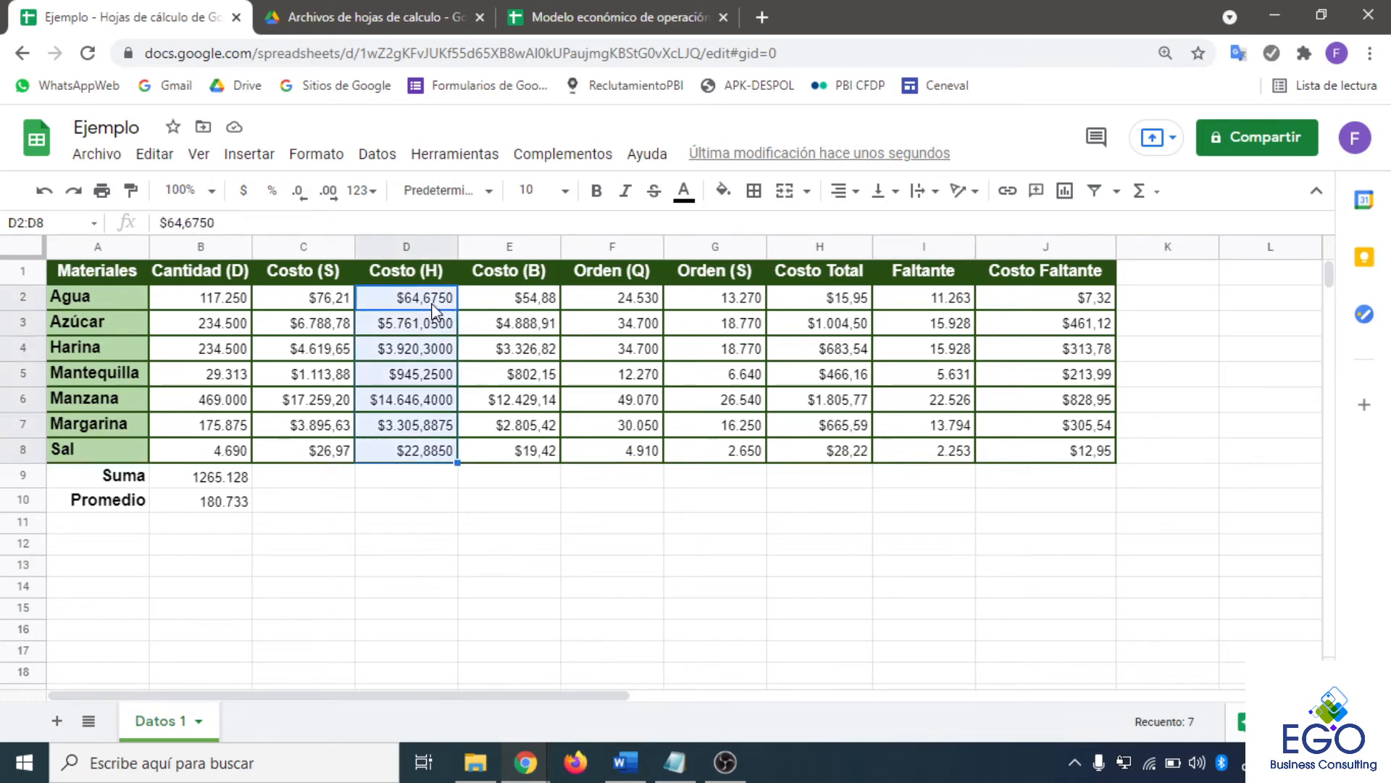
pyautogui.click(1160, 197)
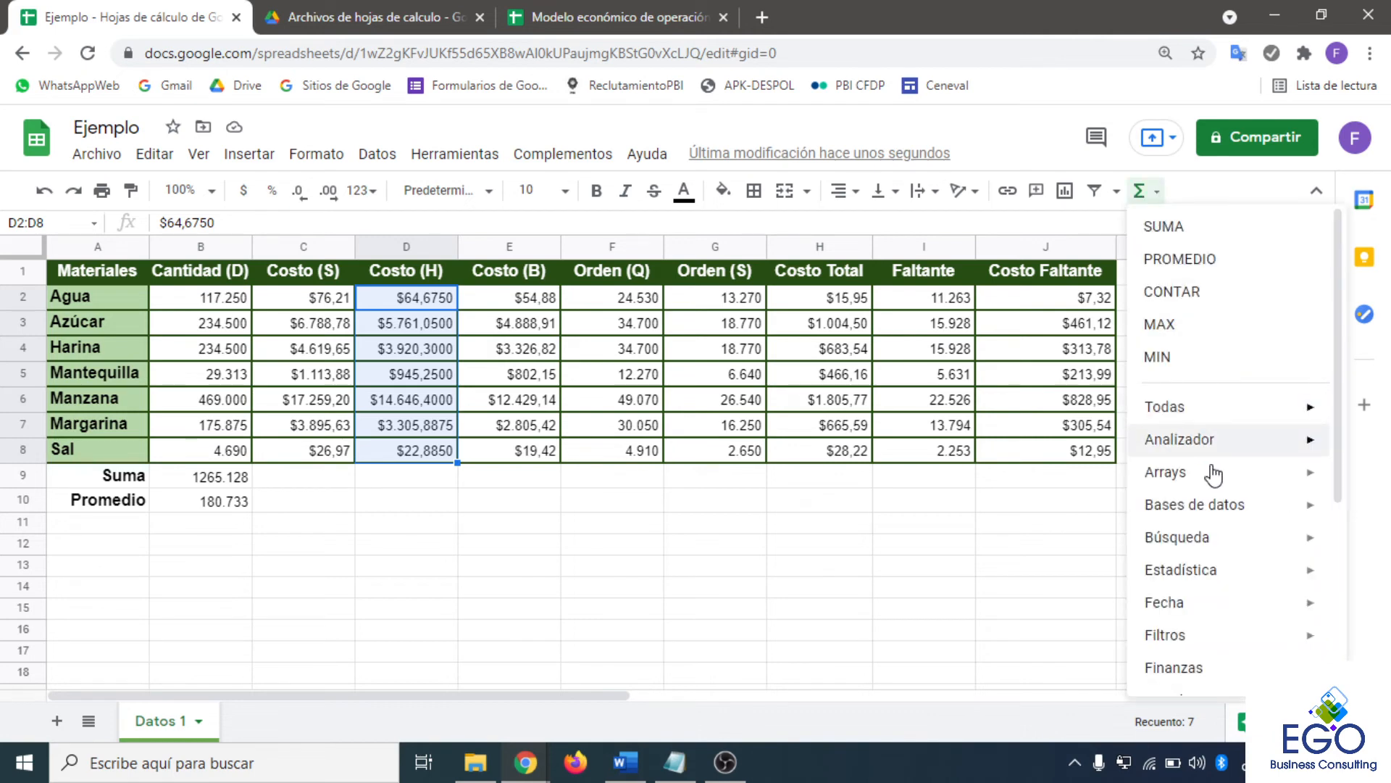
pyautogui.moveTo(1211, 579)
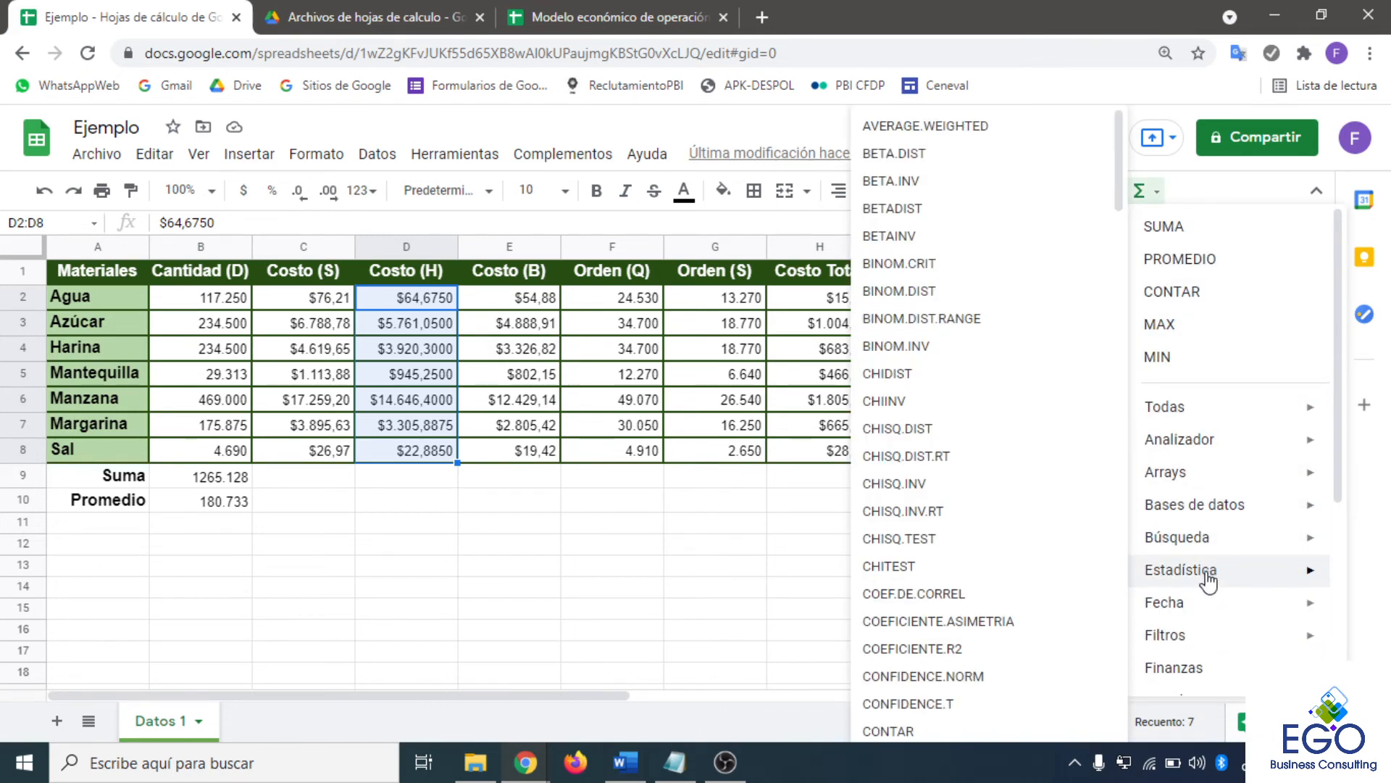
pyautogui.scroll(-1, 1002, 543)
pyautogui.scroll(-10, 1002, 543)
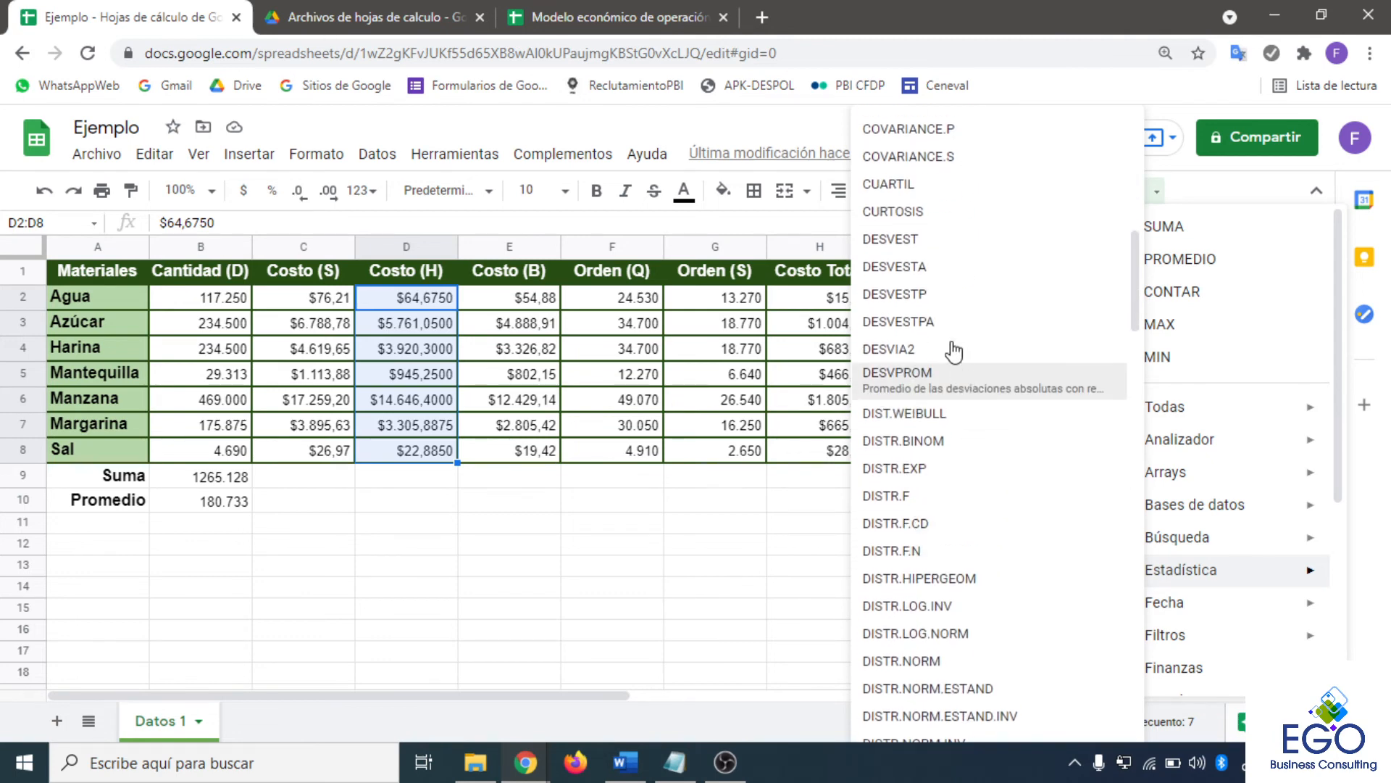
pyautogui.click(919, 239)
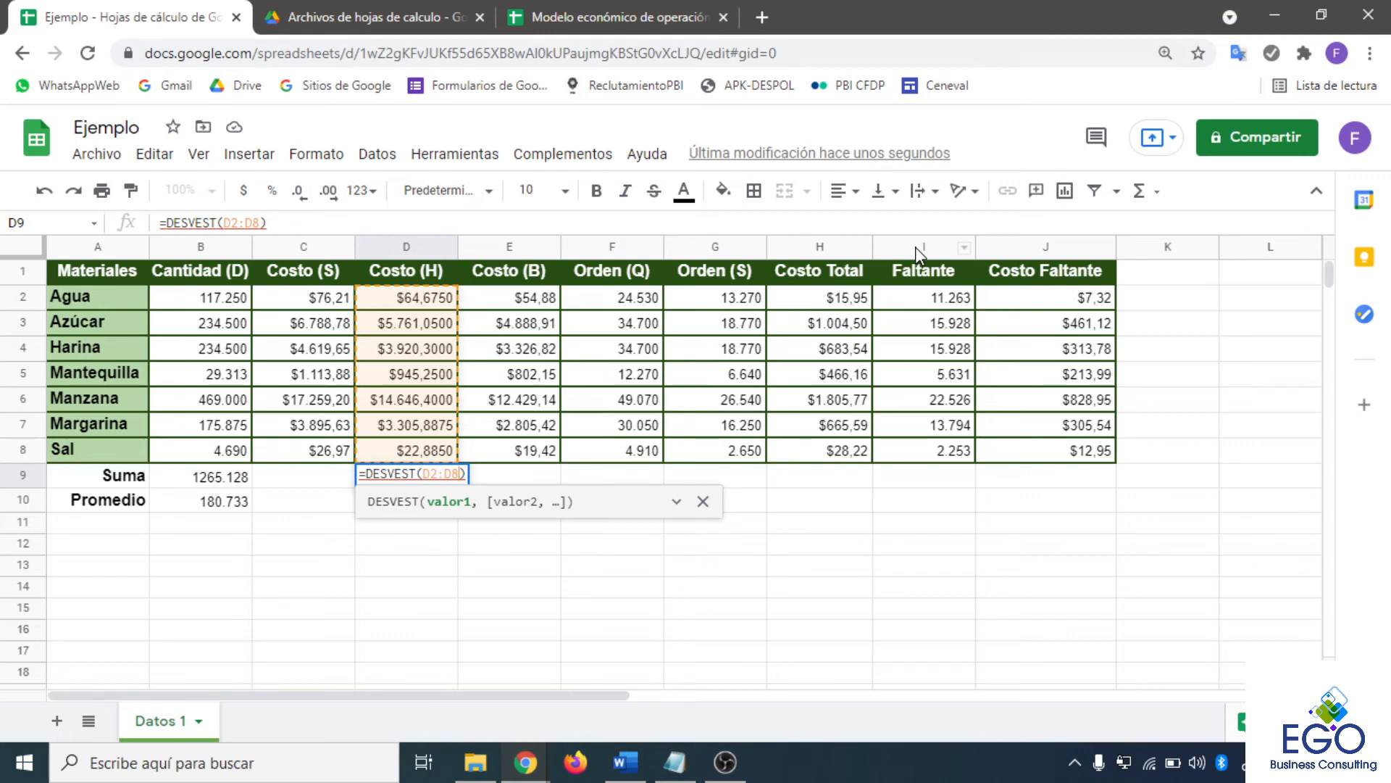
pyautogui.press('Return')
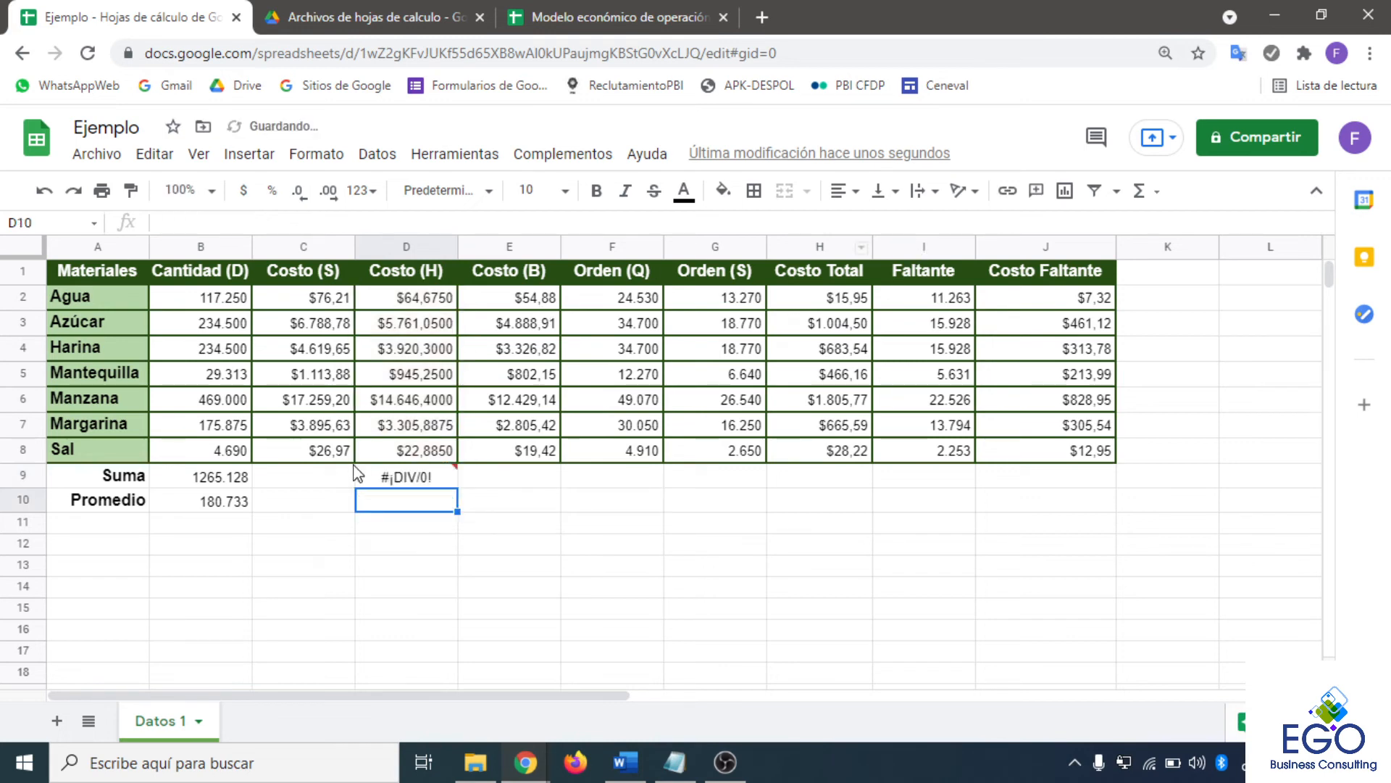
# - Examine cell D9 and delete its DESVEST formula
pyautogui.click(403, 480)
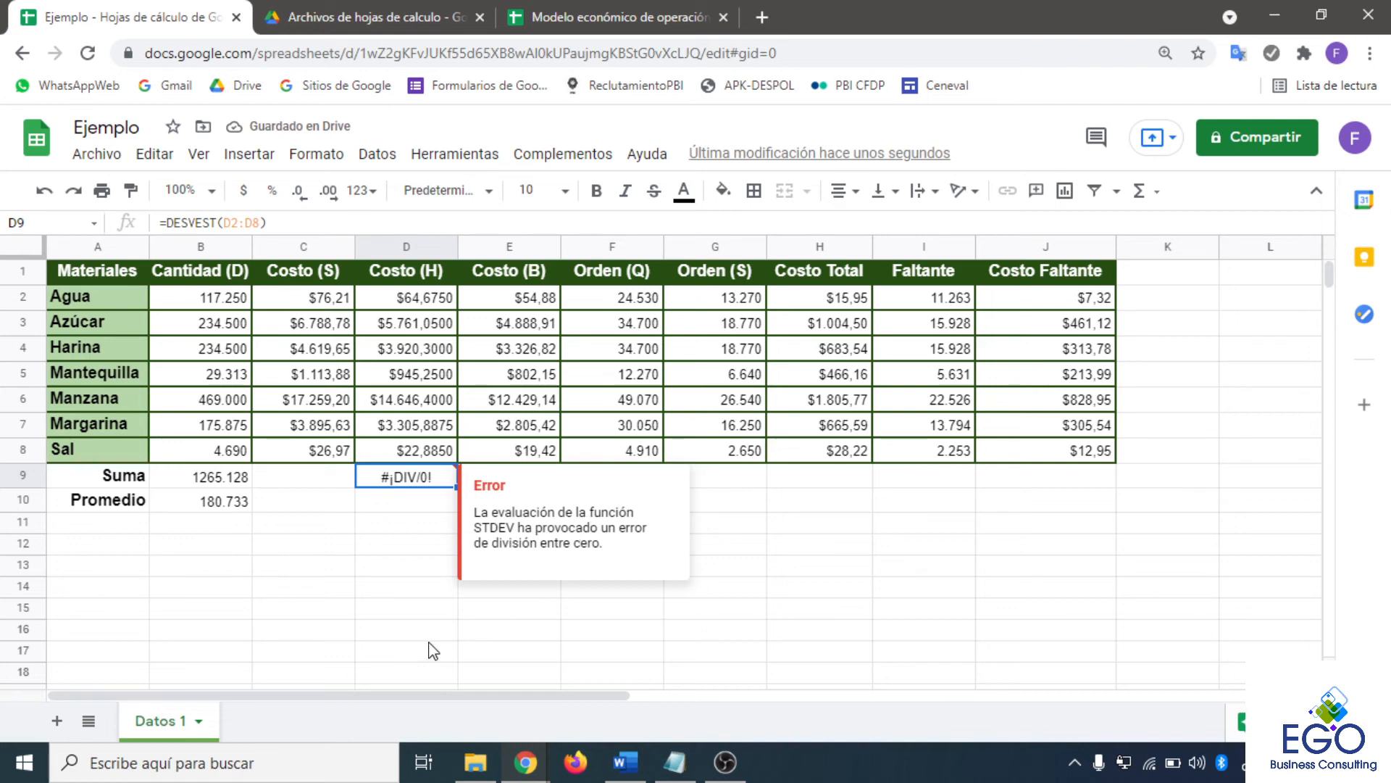
pyautogui.press('Delete')
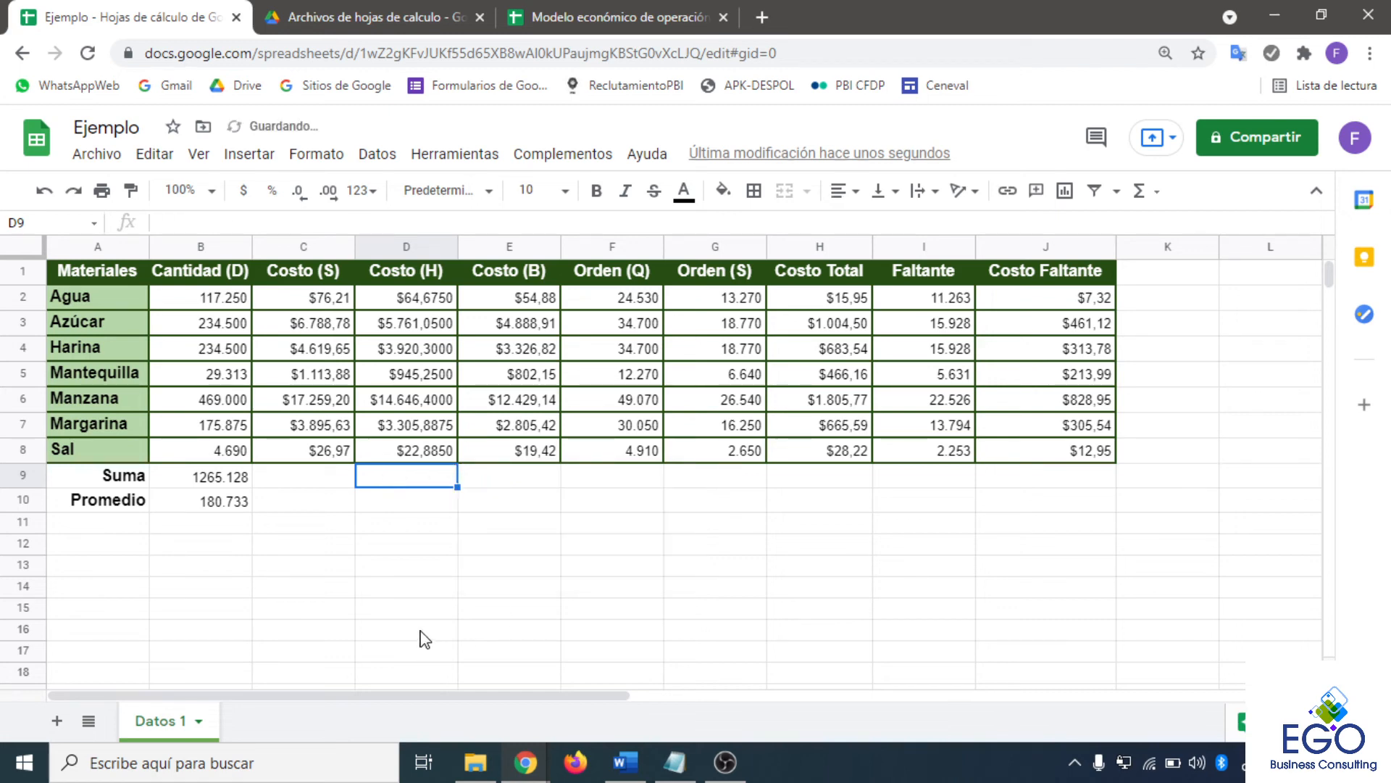
pyautogui.click(422, 305)
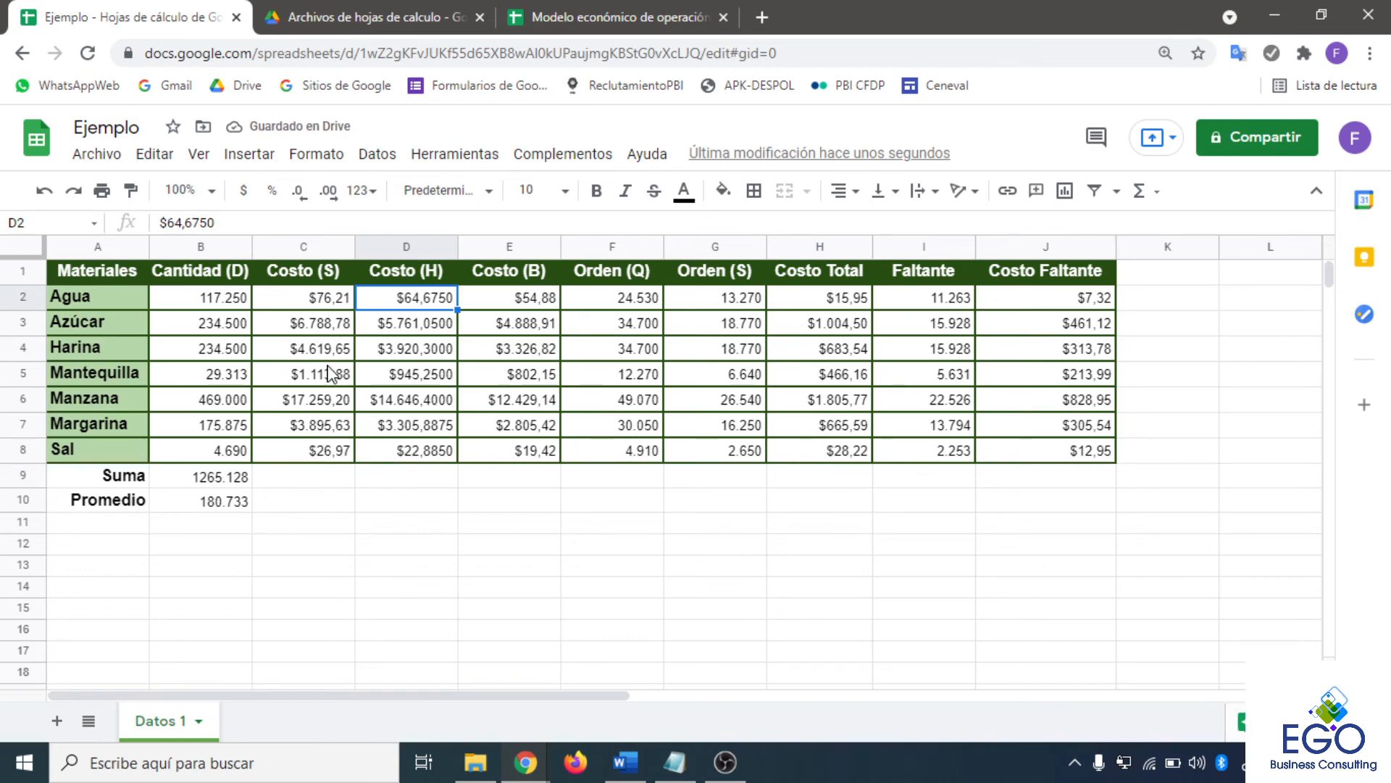
# - Calculate the standard deviation of the Cantidad (D) values B2:B8 in cell B12 with the statistical function DESVEST
pyautogui.click(239, 301)
pyautogui.moveTo(239, 301); pyautogui.dragTo(226, 450)
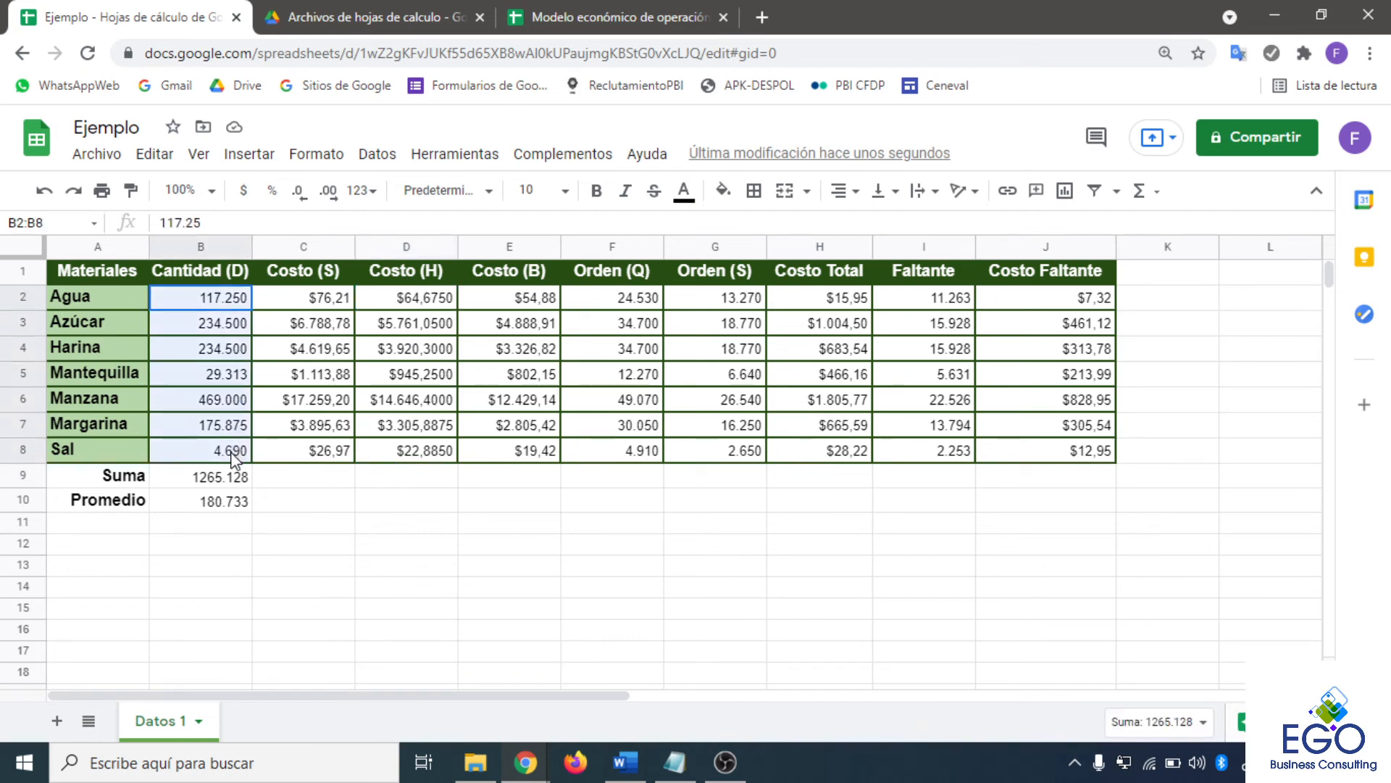
pyautogui.click(187, 556)
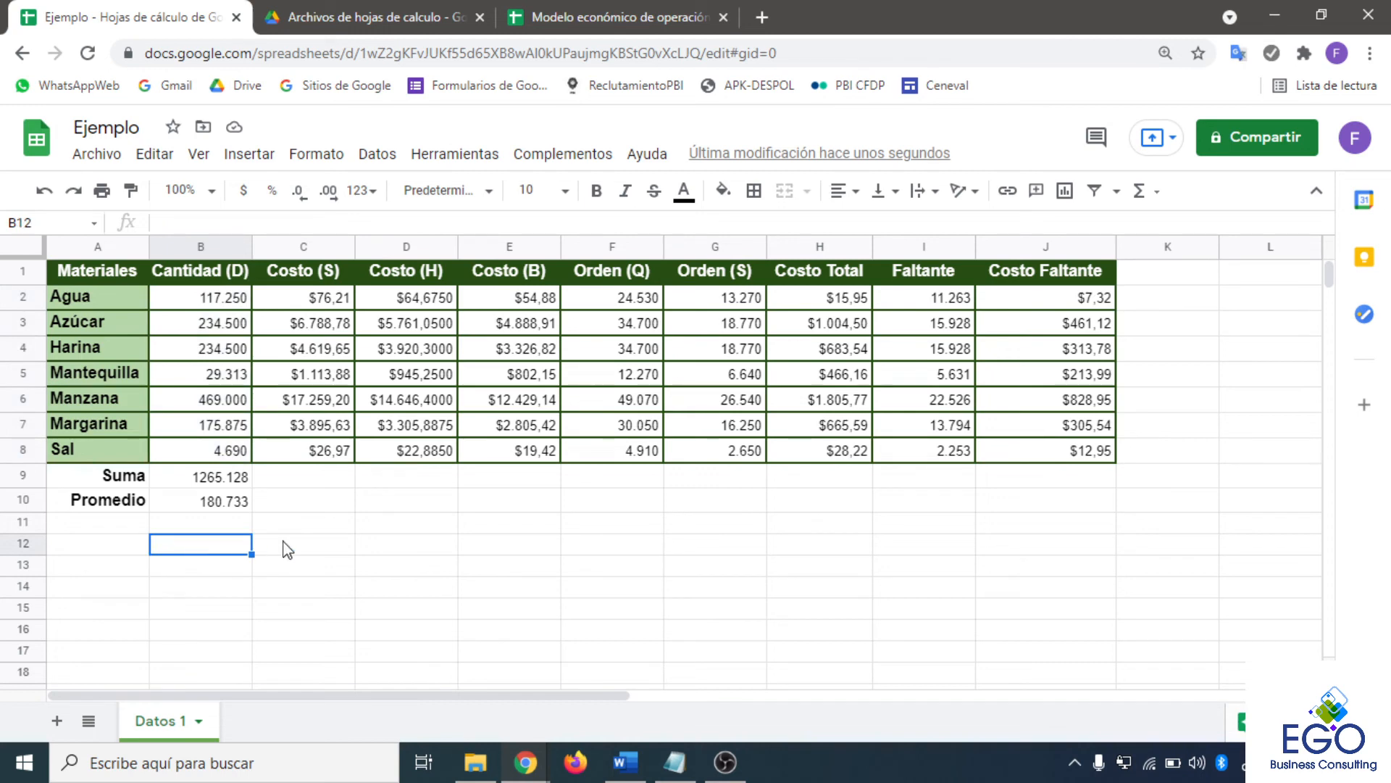
pyautogui.click(1161, 193)
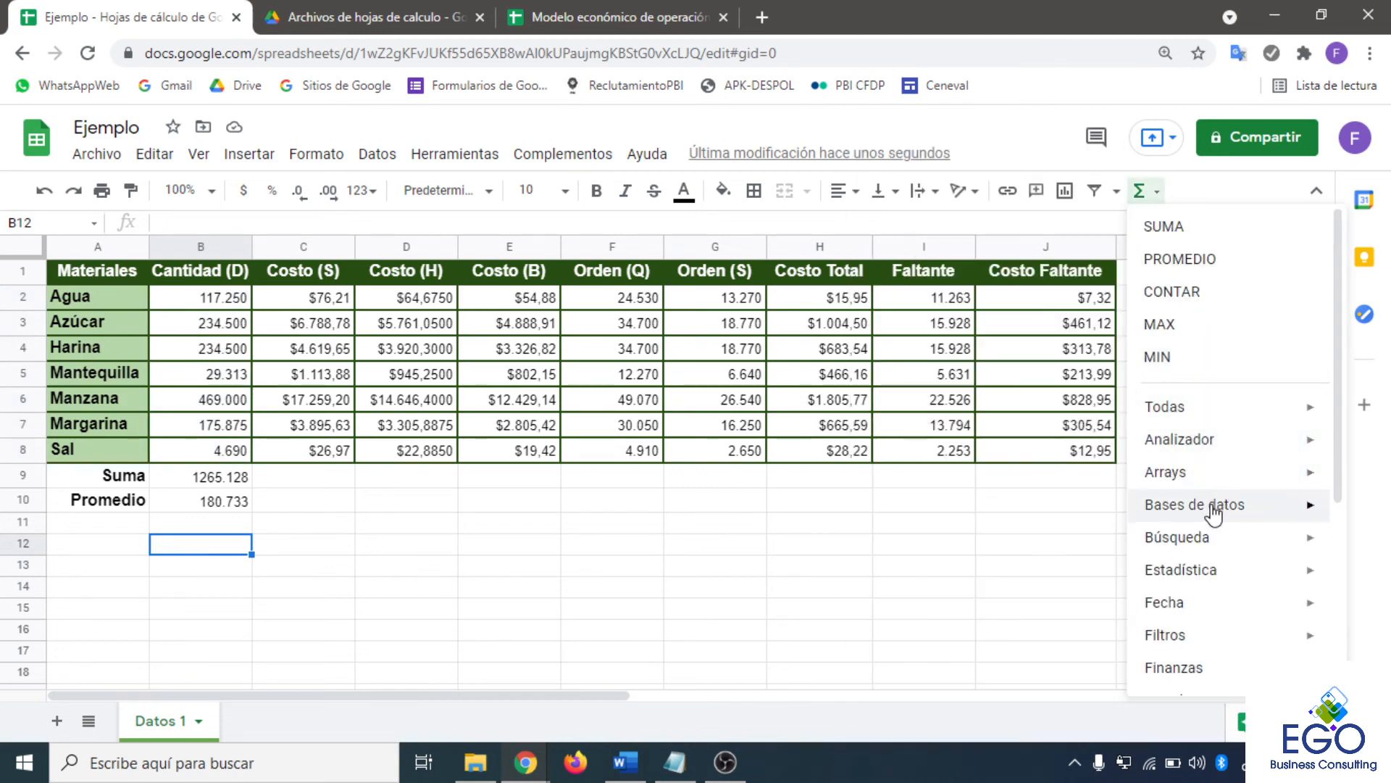
pyautogui.scroll(-8, 1014, 467)
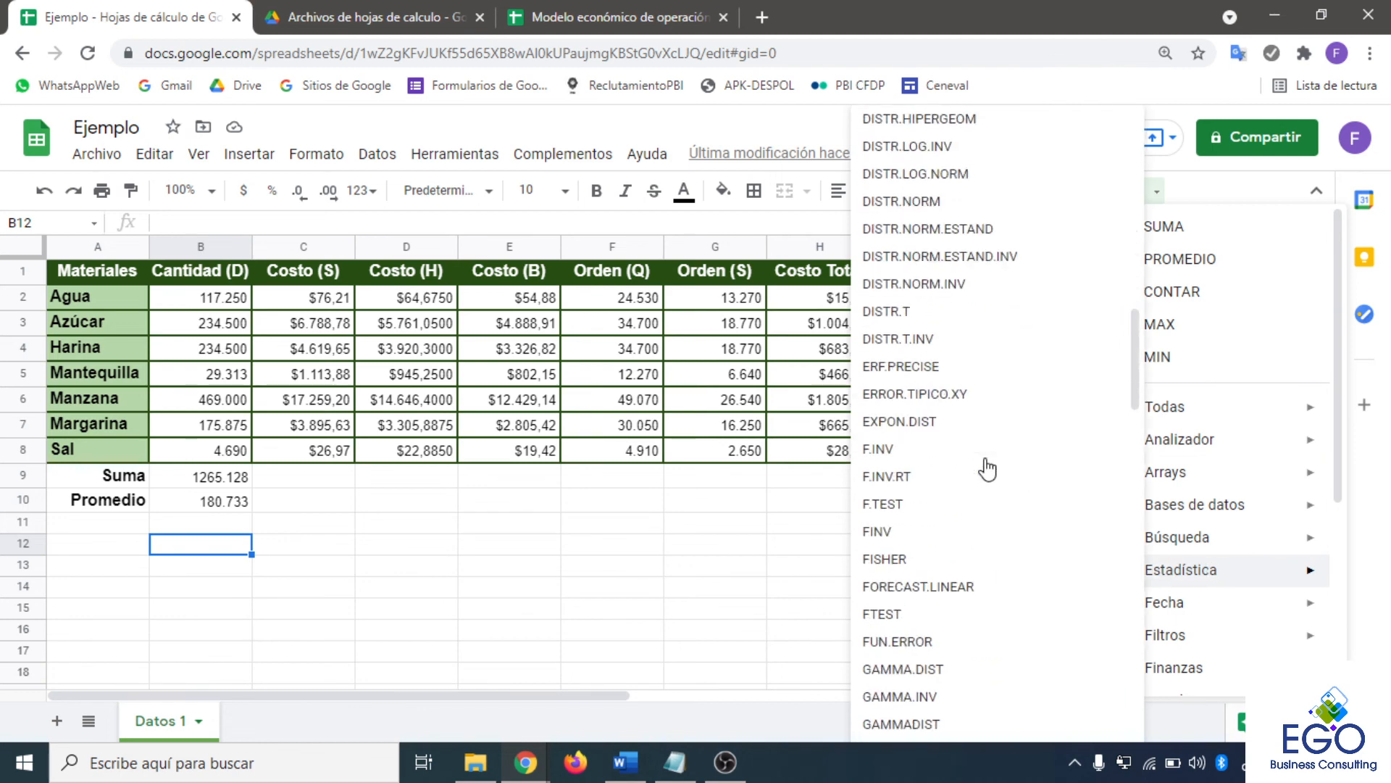
pyautogui.scroll(-2, 986, 469)
pyautogui.scroll(5, 987, 468)
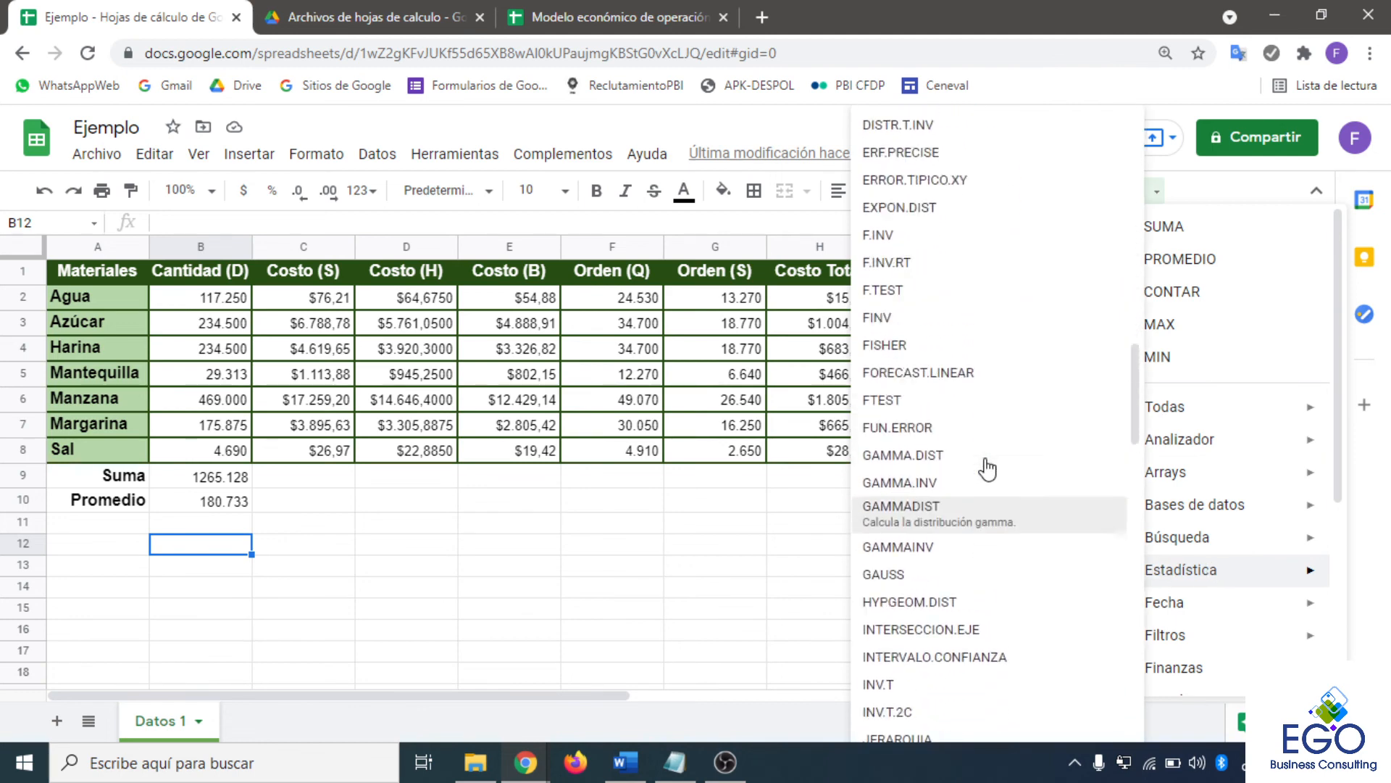
pyautogui.scroll(4, 982, 468)
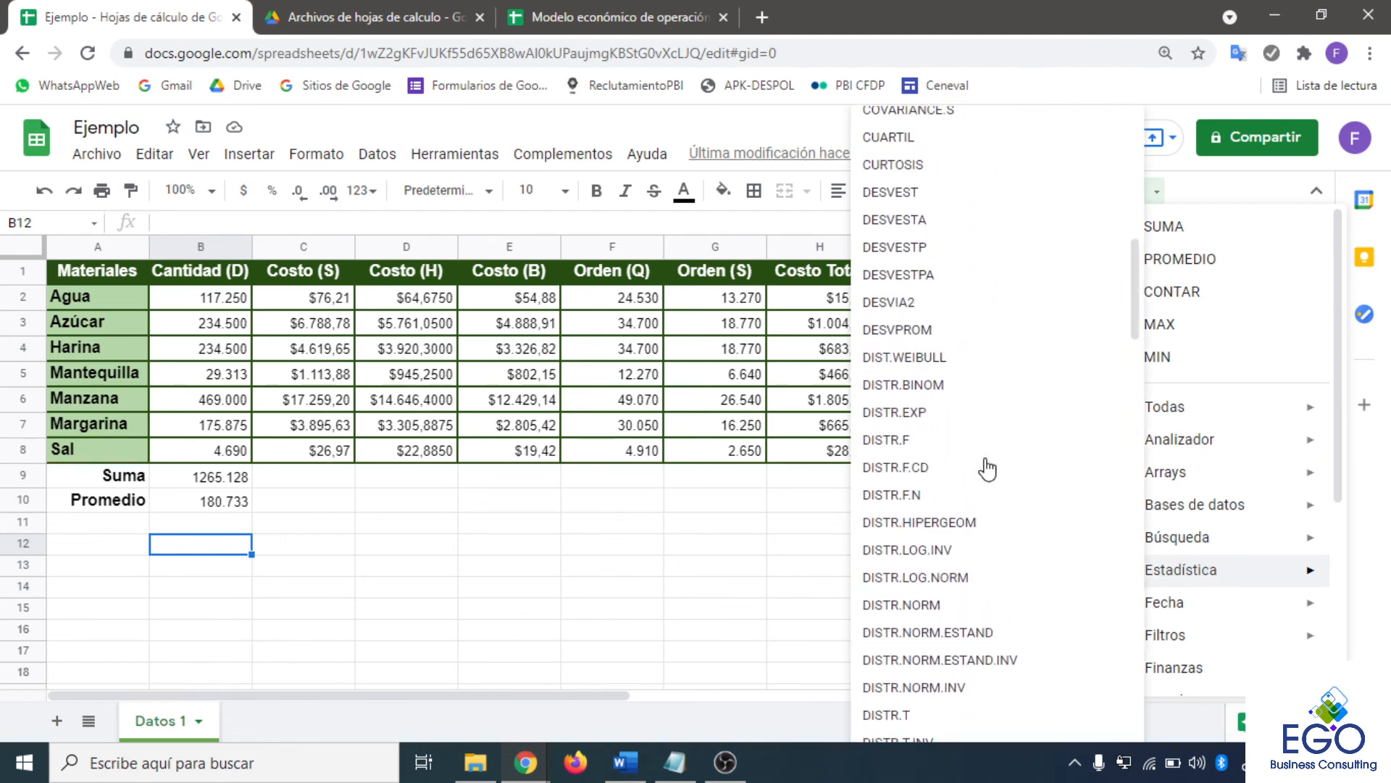
pyautogui.click(930, 209)
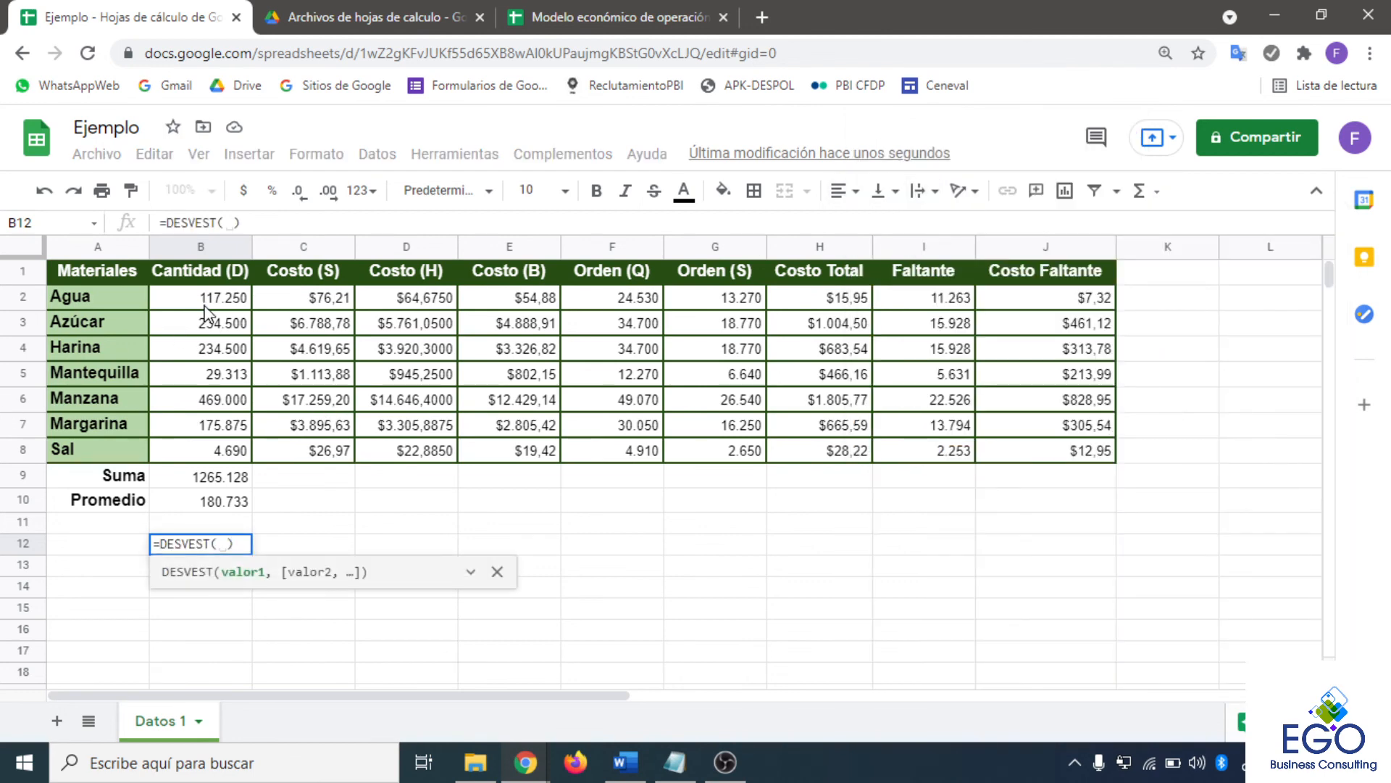
pyautogui.moveTo(206, 298); pyautogui.dragTo(205, 452)
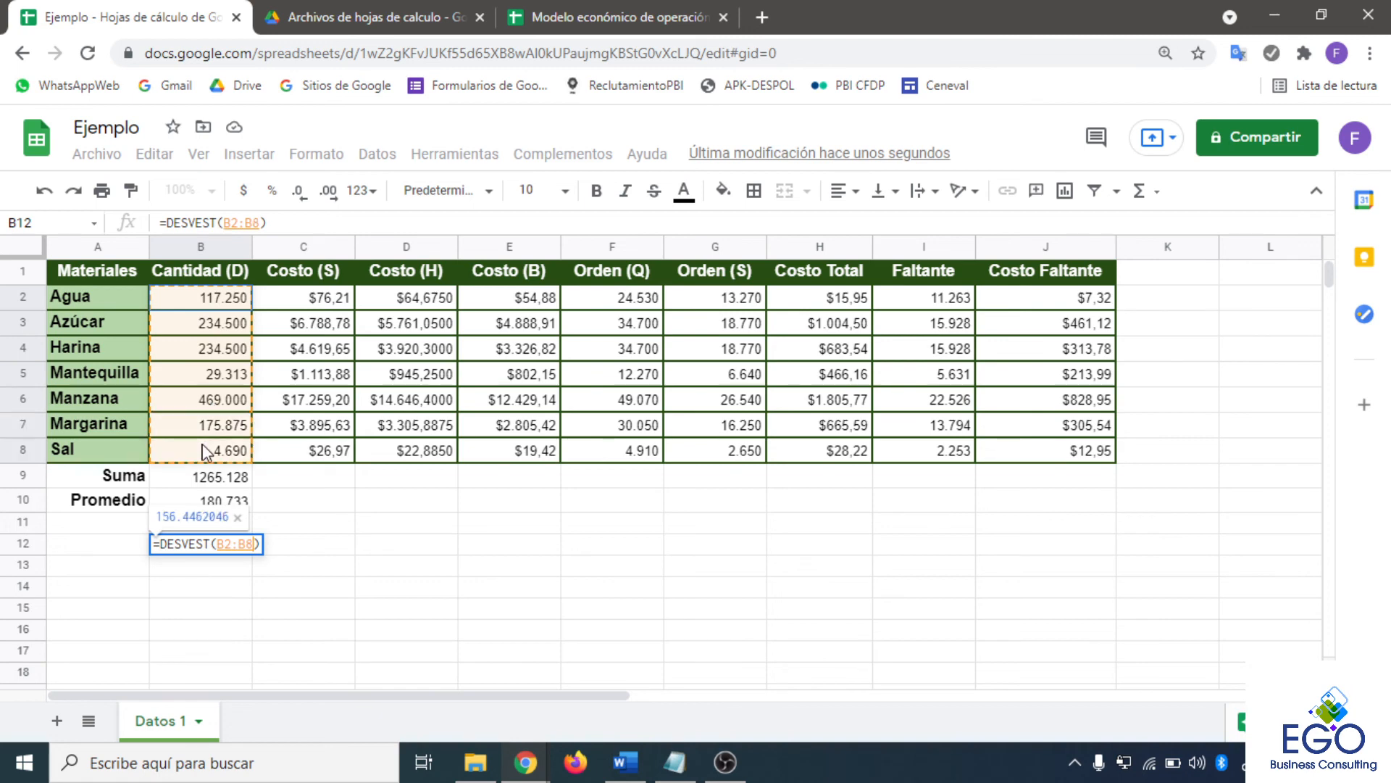
pyautogui.press('Return')
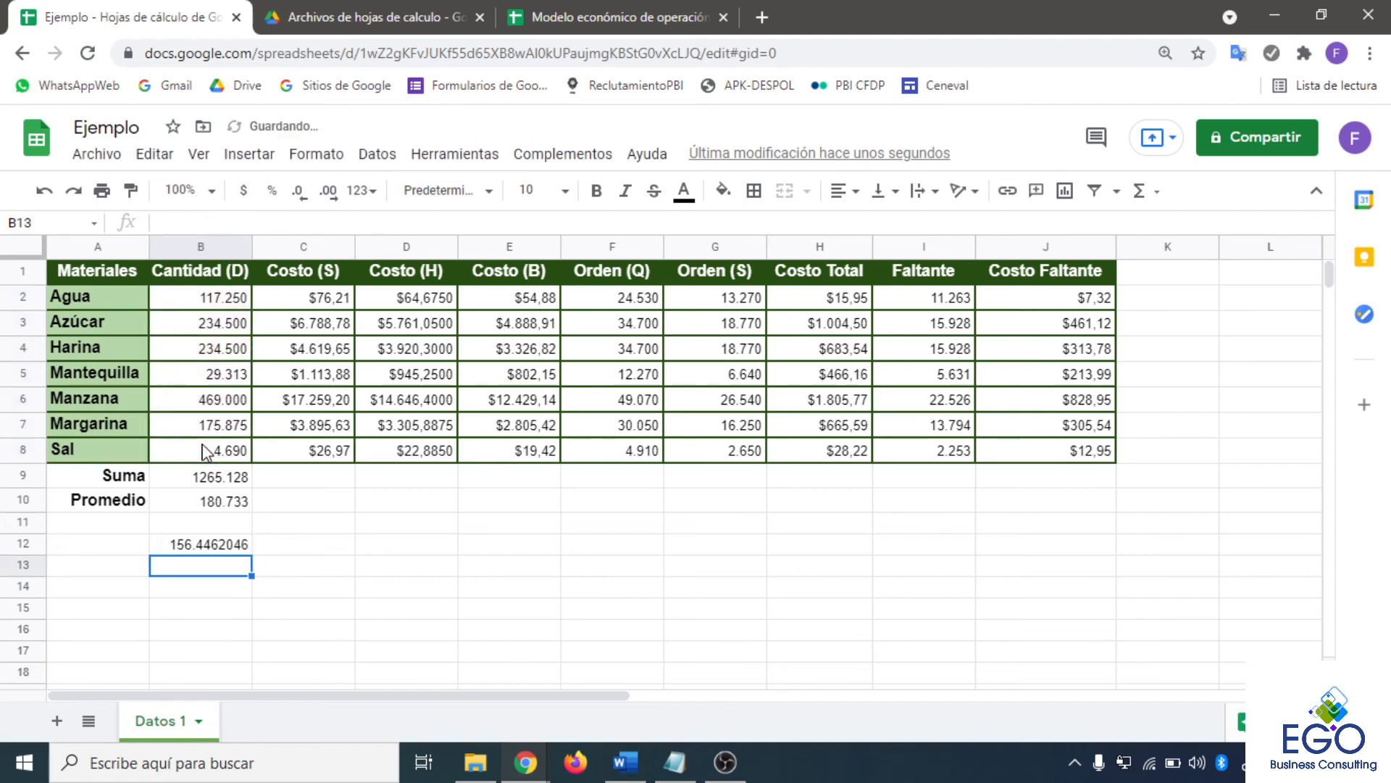
# - Label the standard deviation result by entering "Desviación Est" in cell A12
pyautogui.click(192, 550)
pyautogui.click(136, 549)
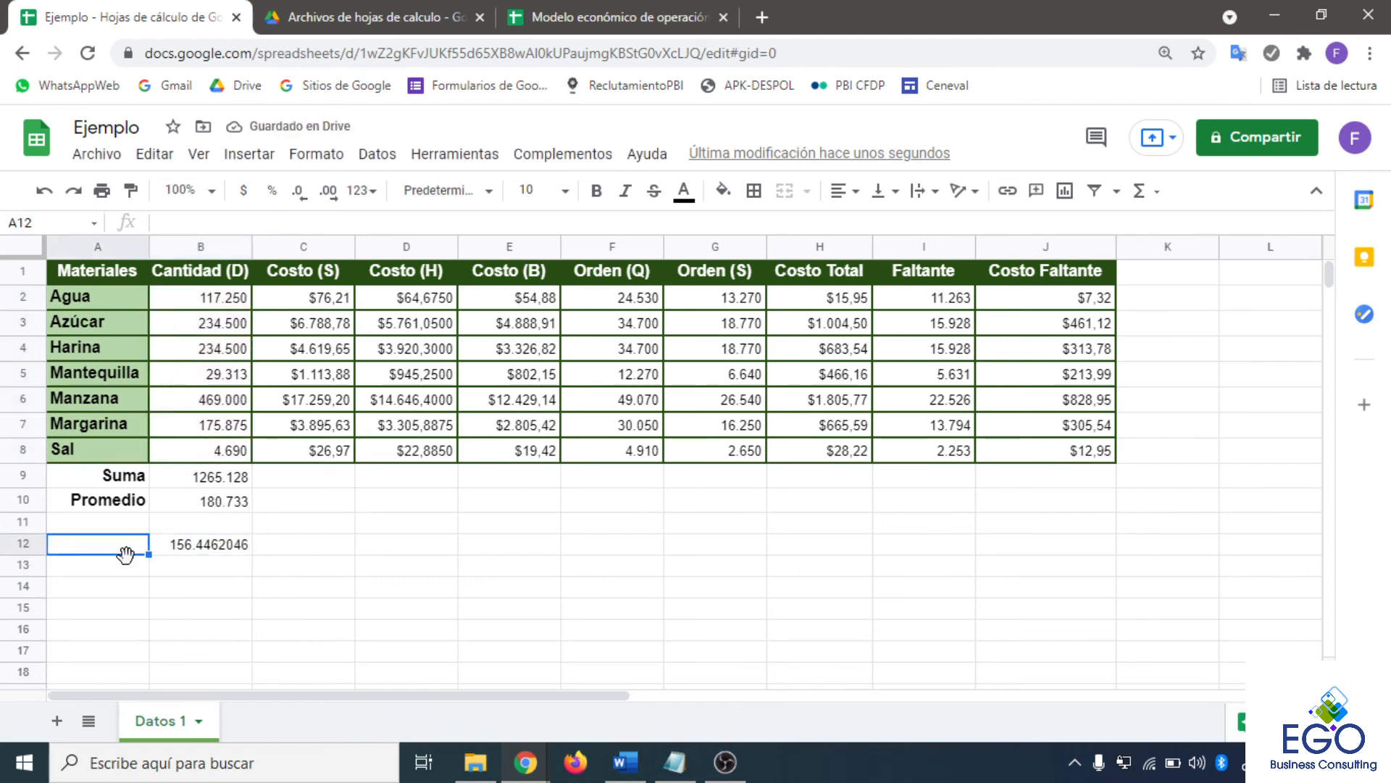
pyautogui.write('Desvia')
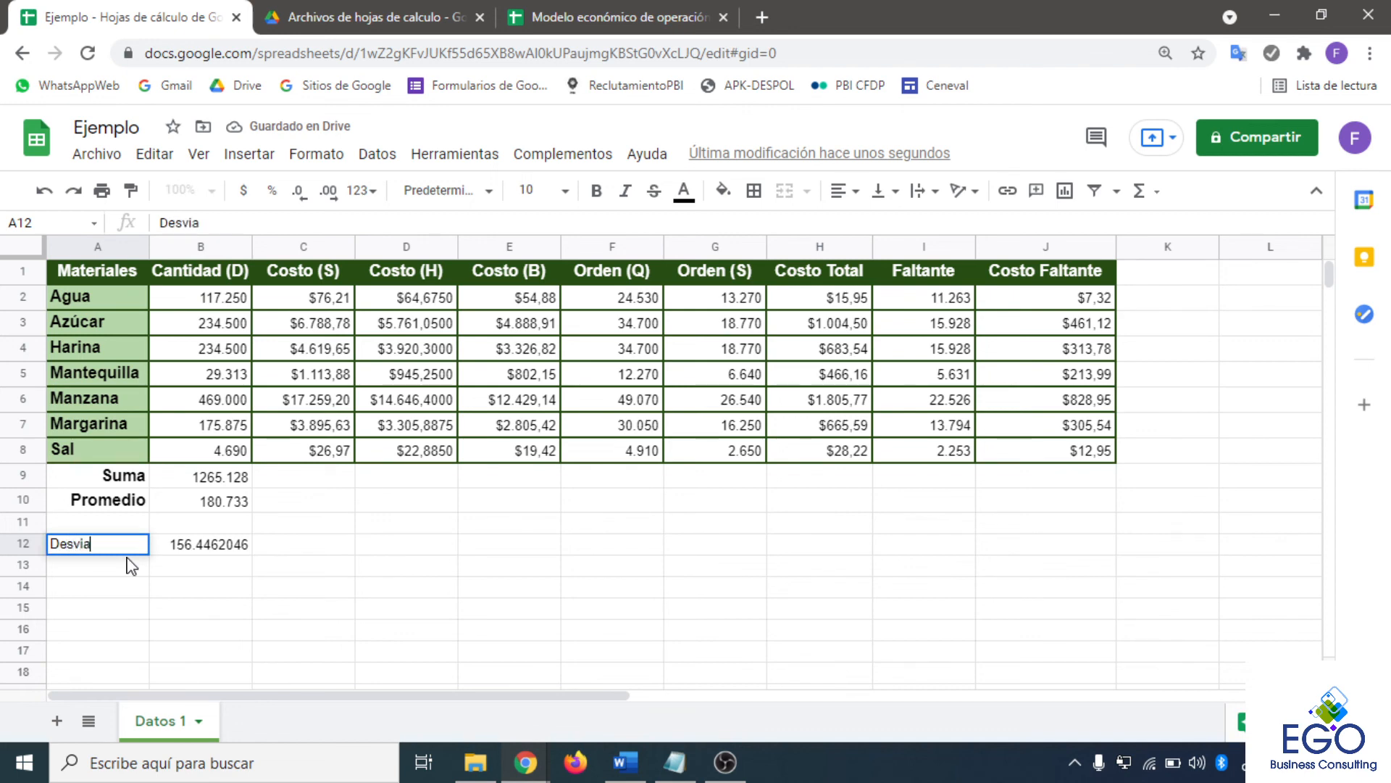
pyautogui.write('ción Est')
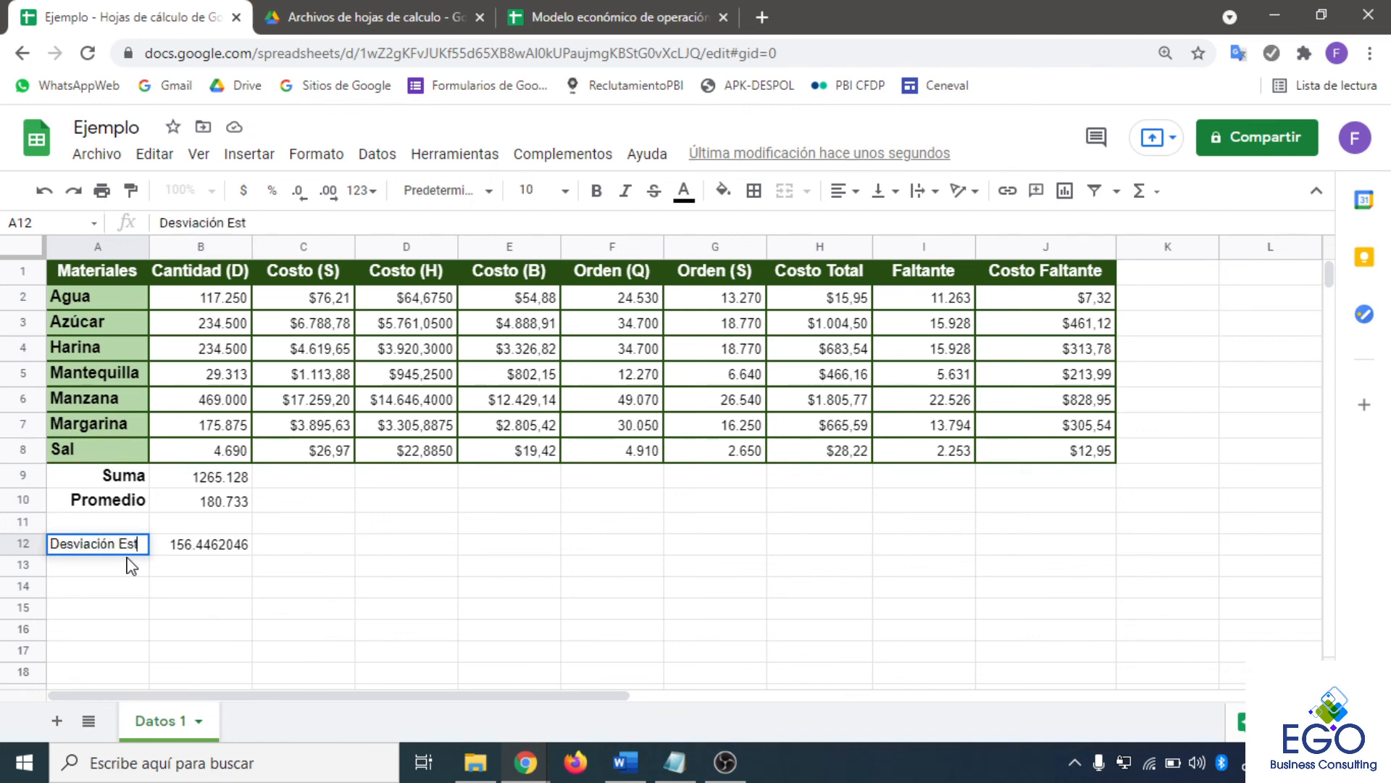
pyautogui.press('Return')
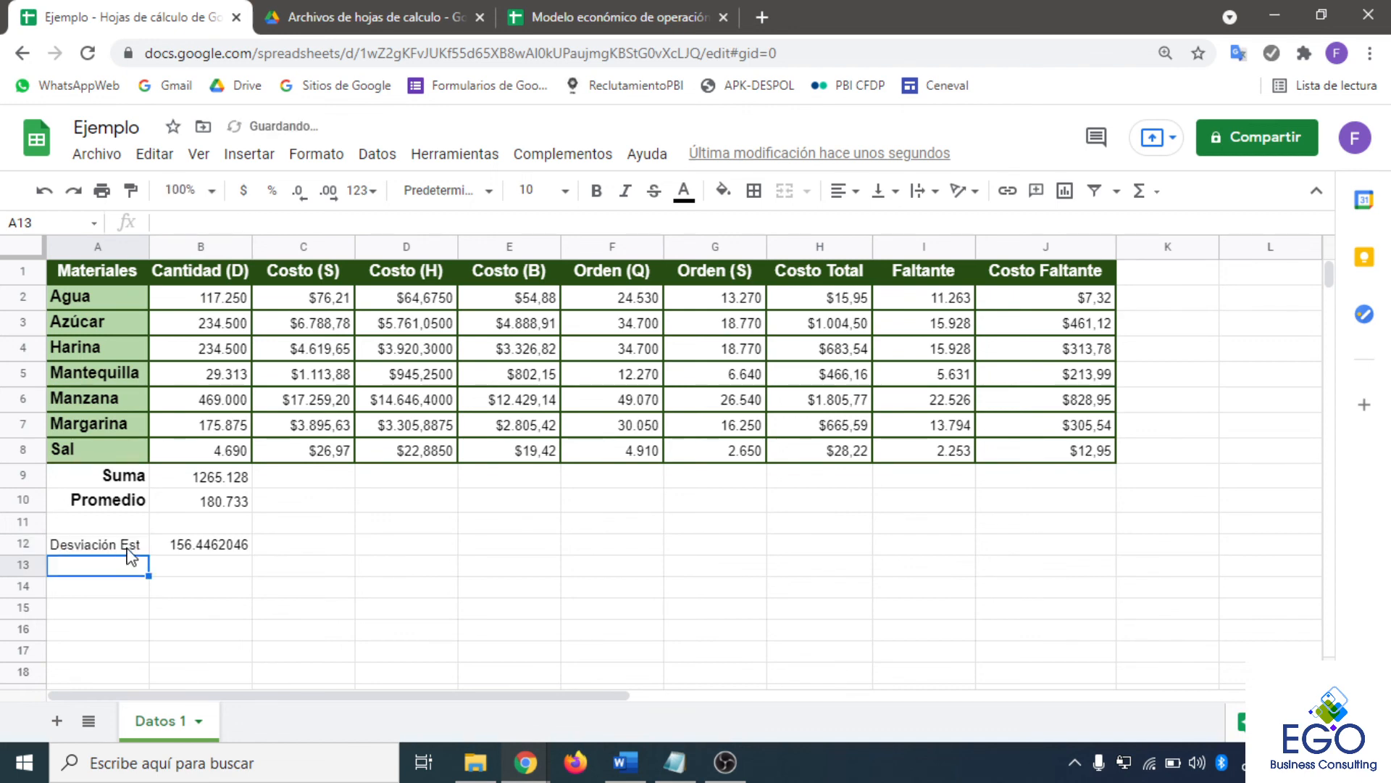
# - Copy the formatting of the Promedio label to cell A12, fit column A's width to its content, and select cell B12
pyautogui.click(128, 549)
pyautogui.click(145, 506)
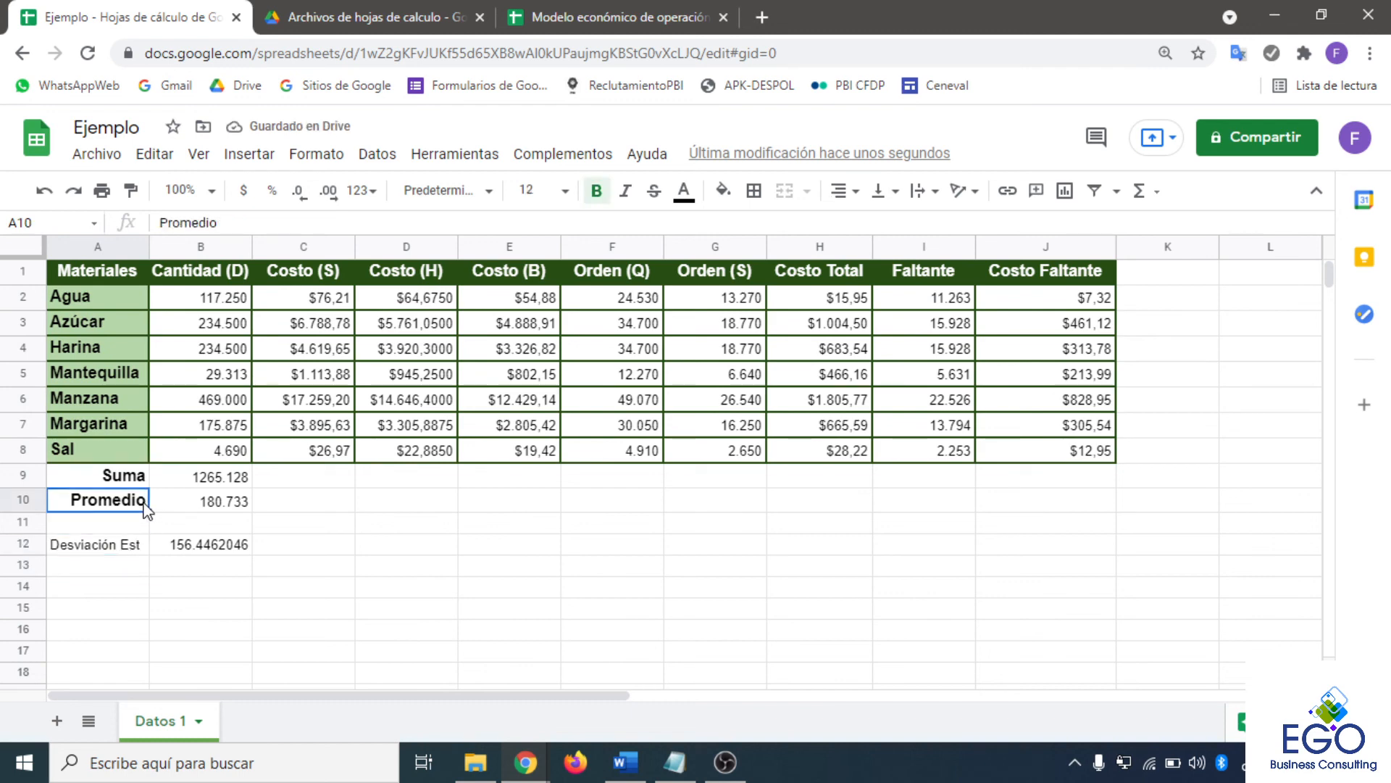
pyautogui.click(131, 190)
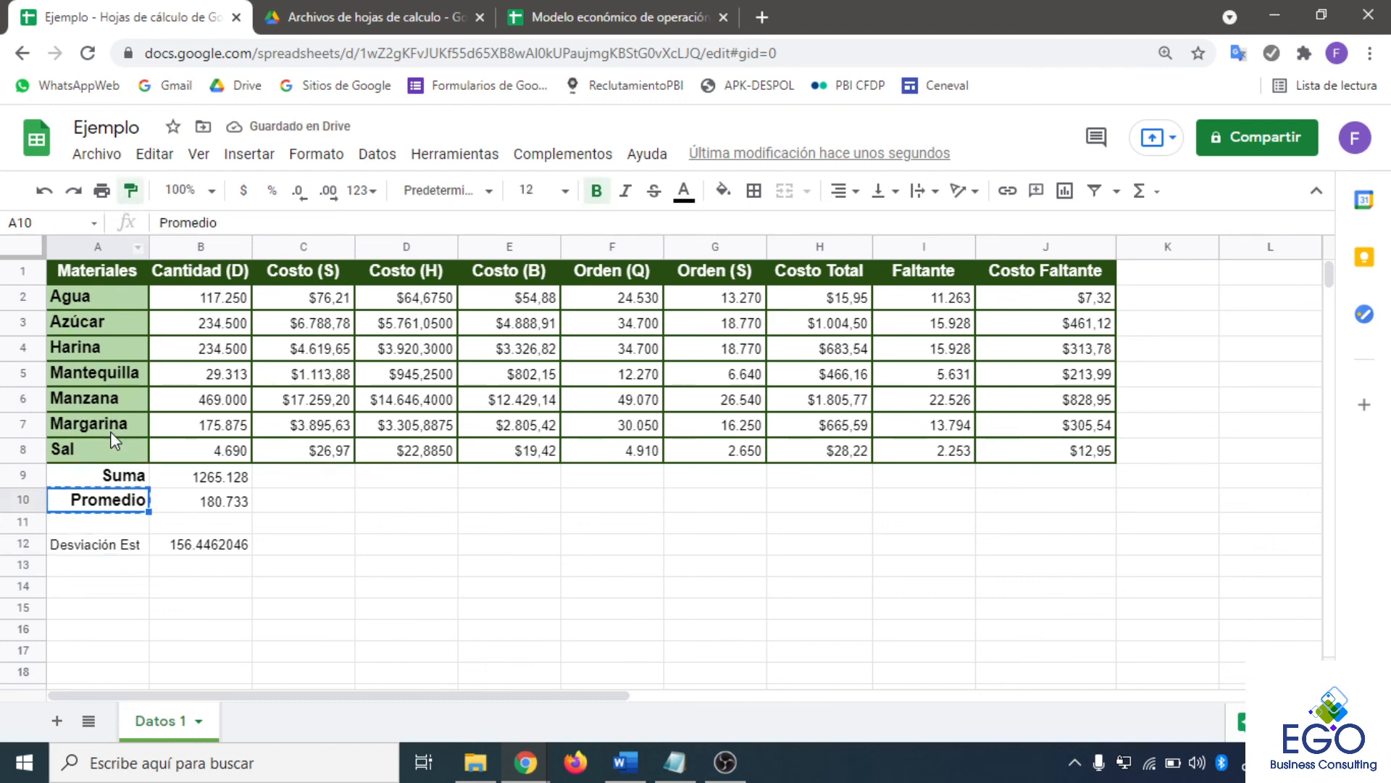
pyautogui.click(112, 549)
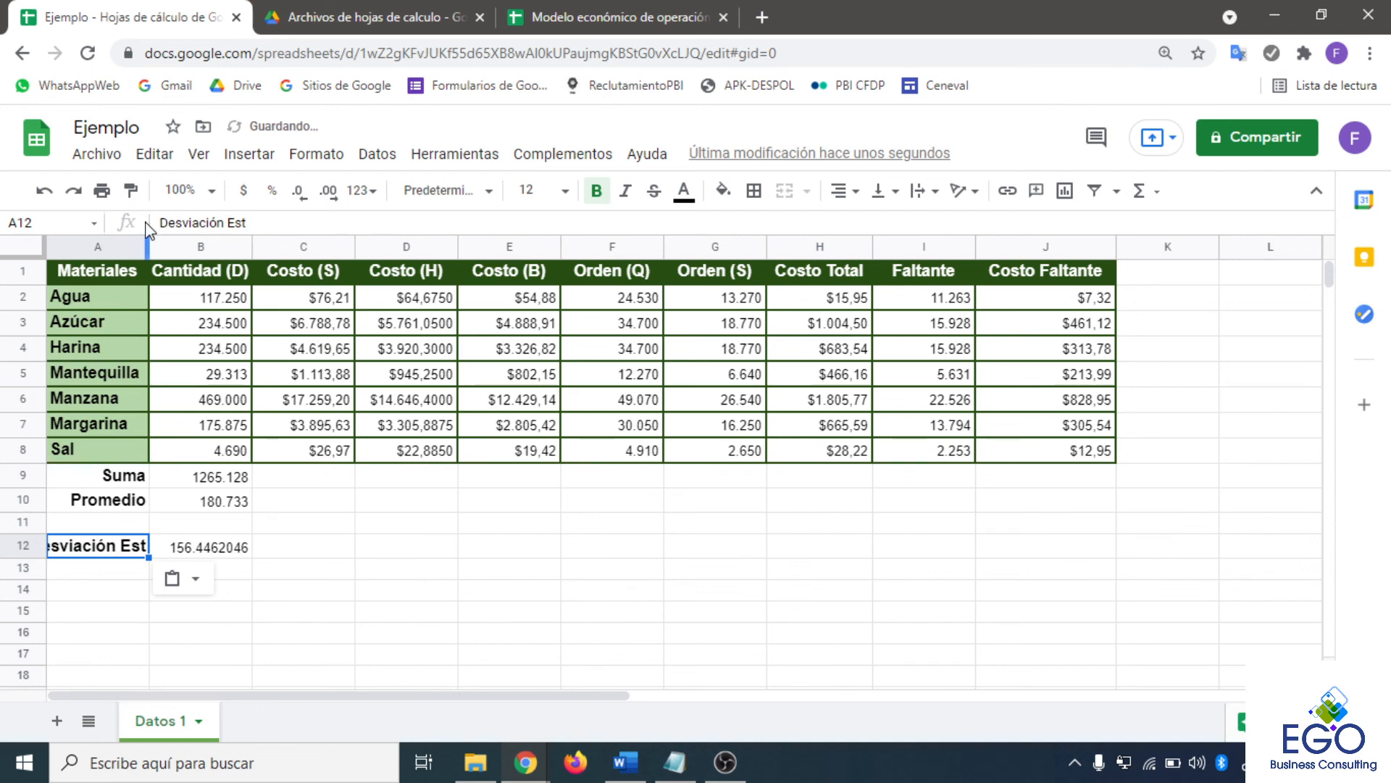
pyautogui.doubleClick(148, 244)
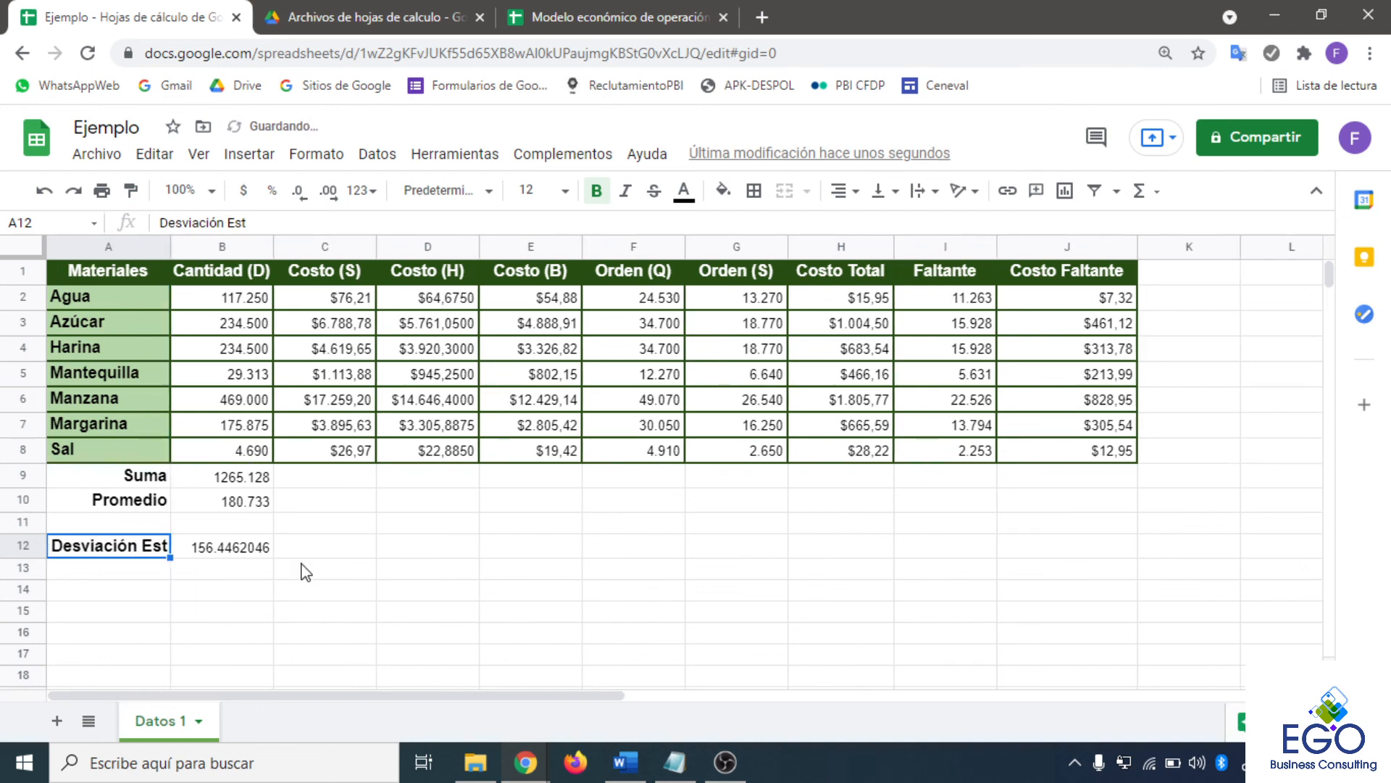
pyautogui.click(308, 571)
pyautogui.click(257, 550)
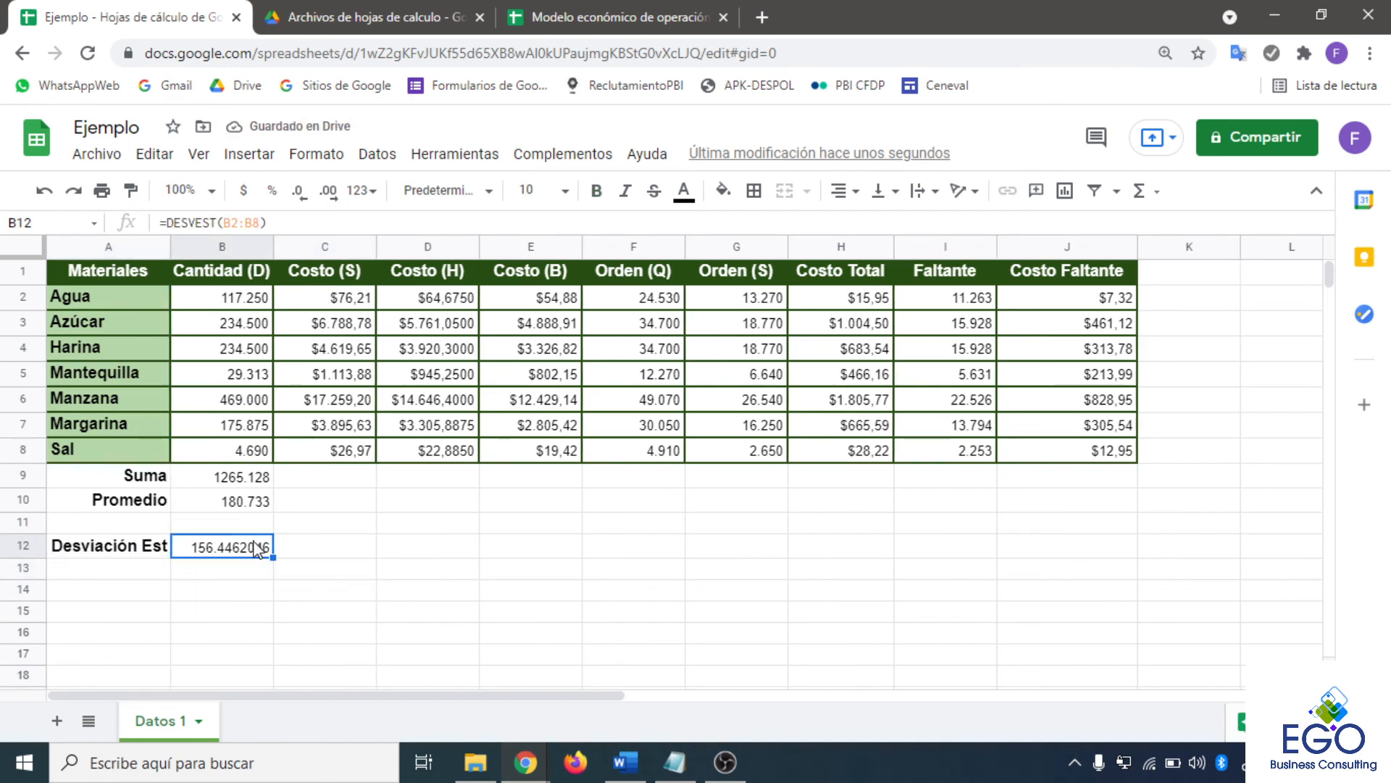